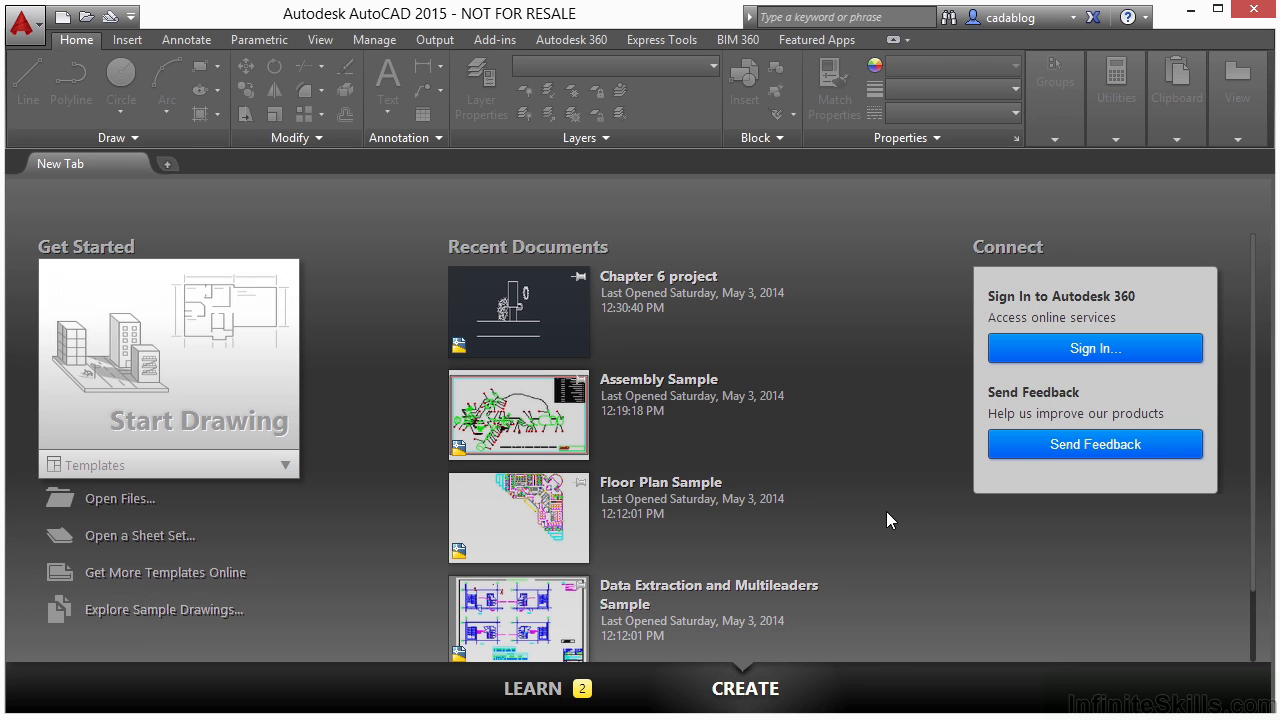
Step: Open Chapter 5 project-final.dwg from Google Drive > Infinite Skills > Working Files > 05
left_click(110, 502)
left_click(686, 152)
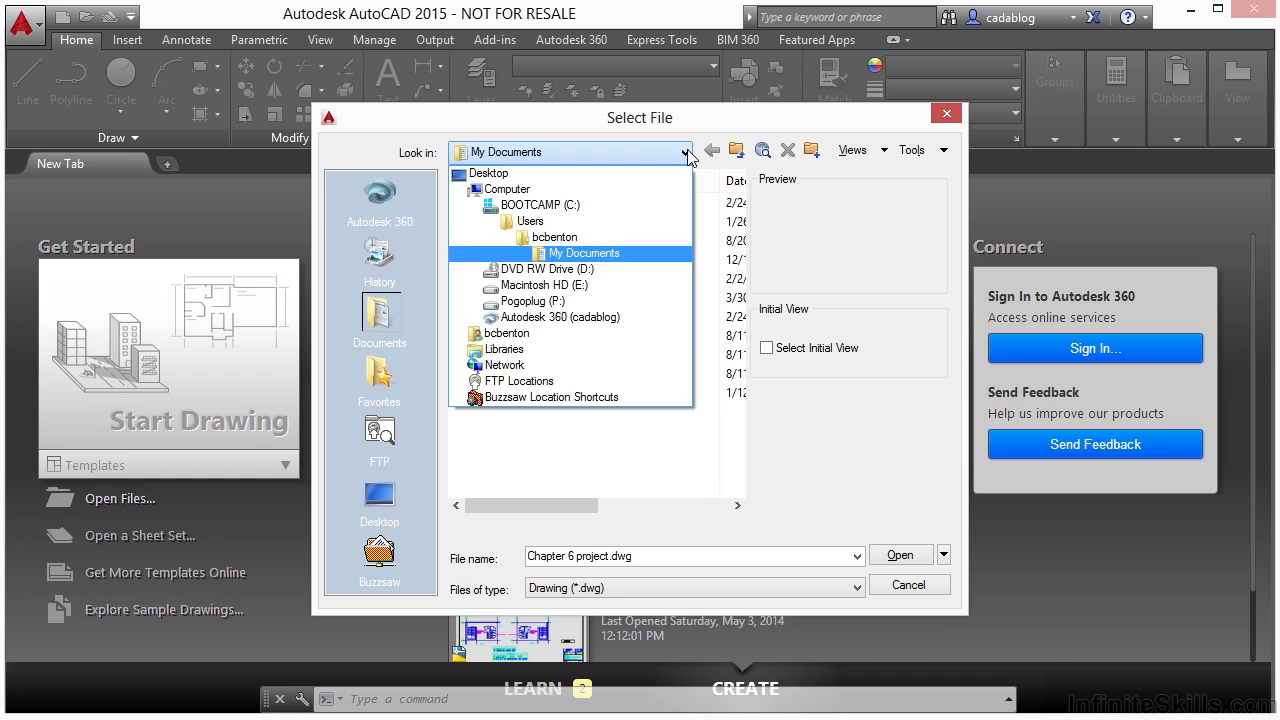
left_click(581, 245)
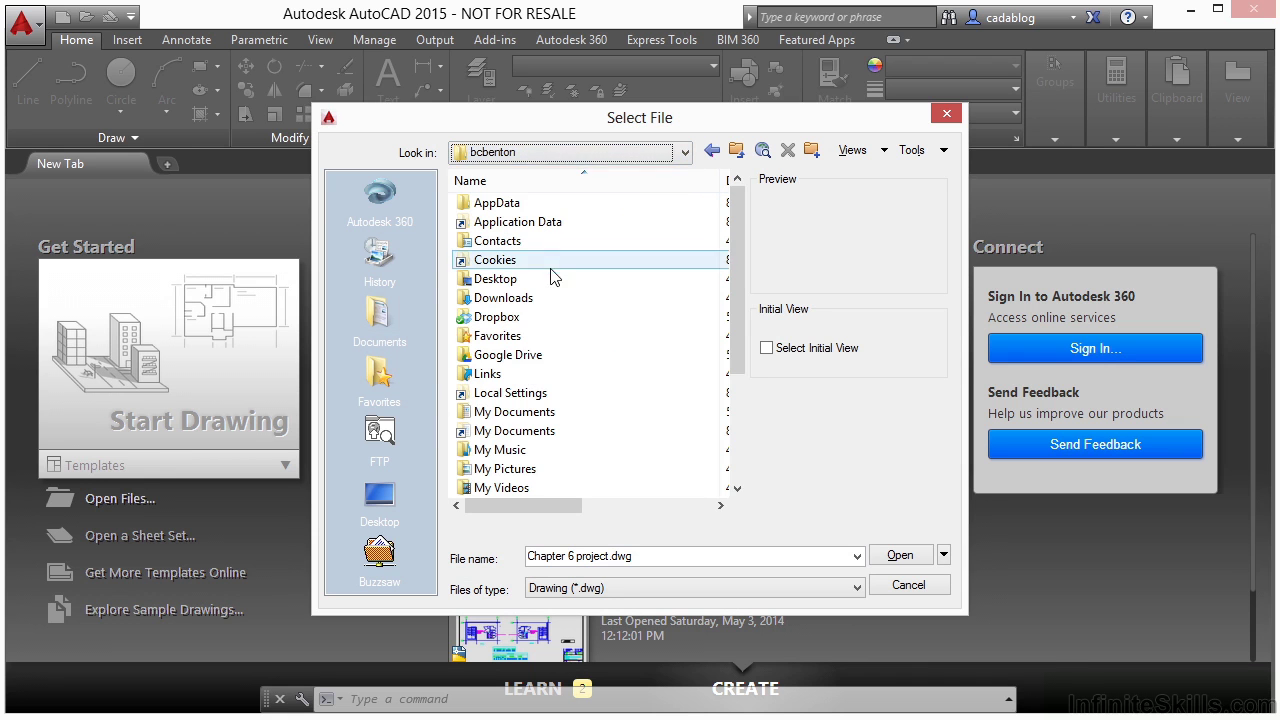
double_click(528, 355)
double_click(535, 362)
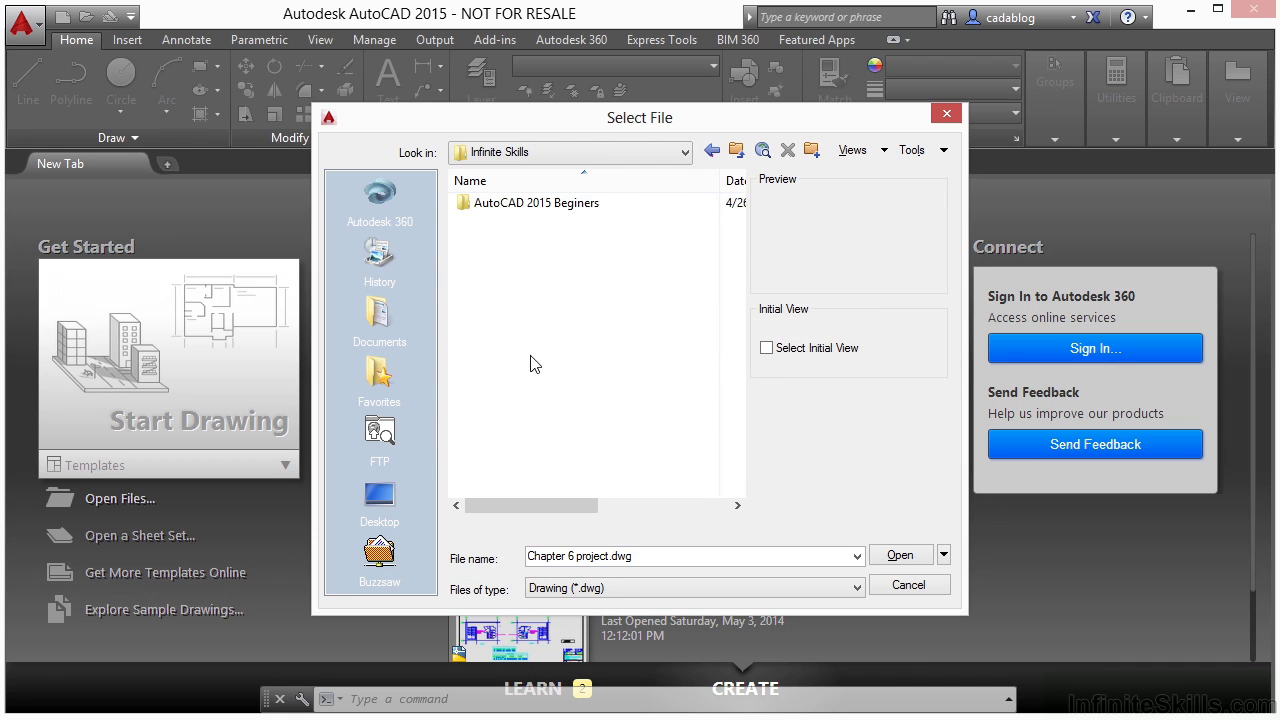
double_click(538, 223)
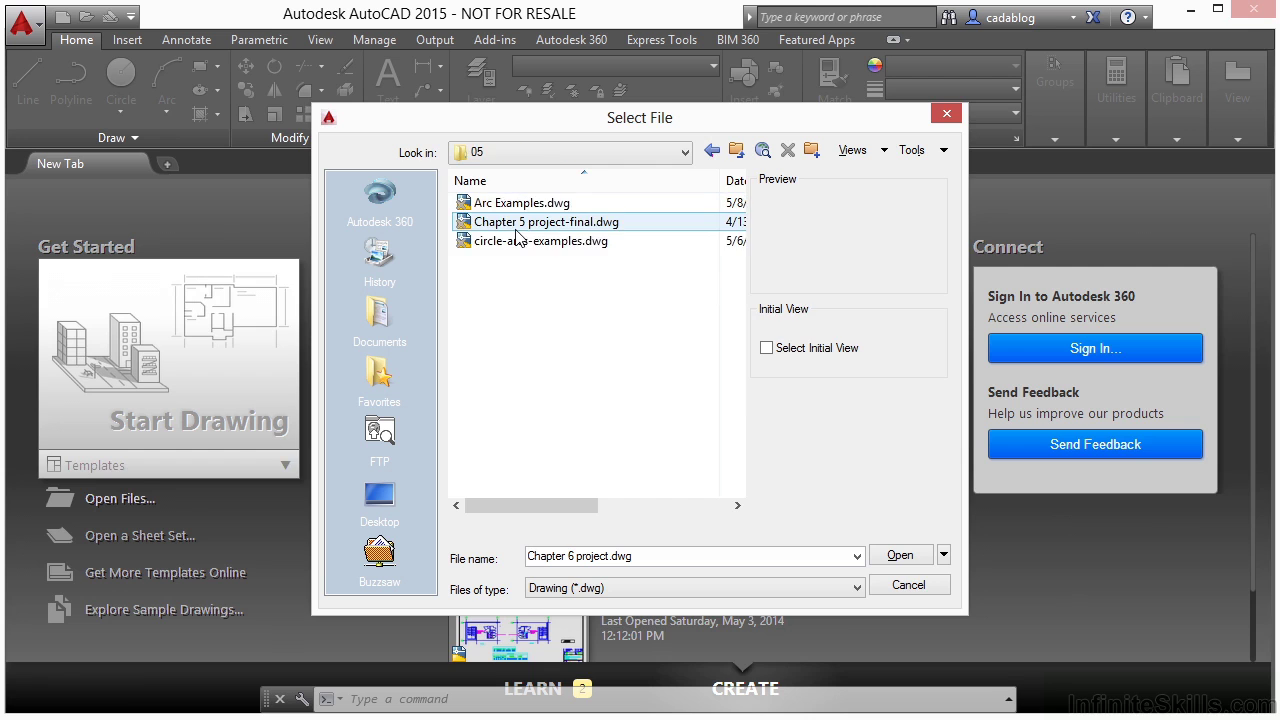
double_click(538, 223)
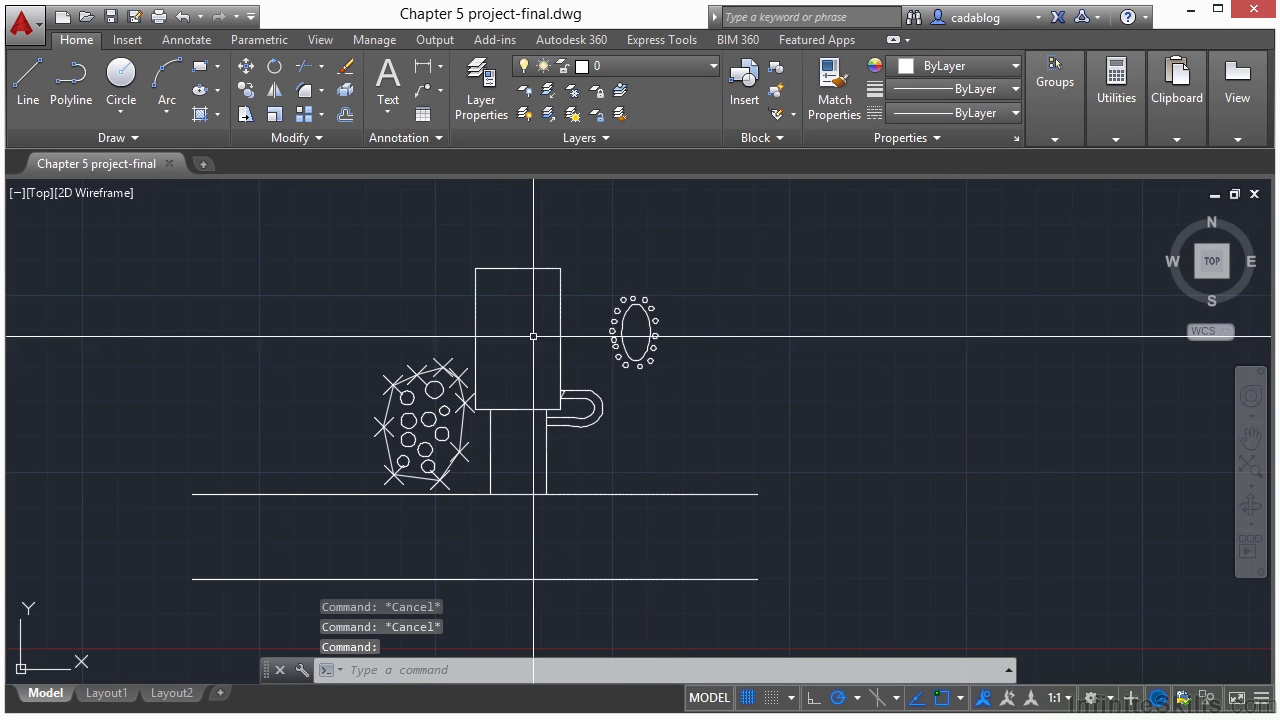
Step: Use SAVEAS to overwrite Chapter 6 project.dwg in the Working Files 06 folder
type("saveas")
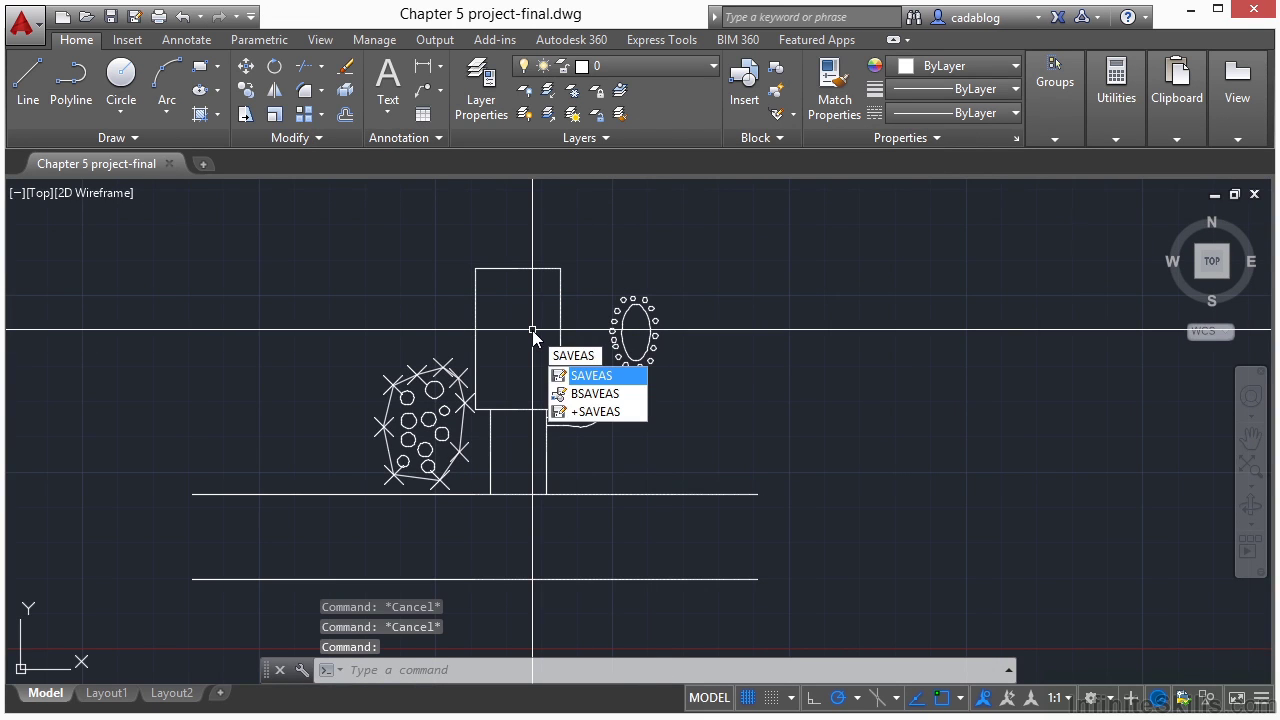
key("Return")
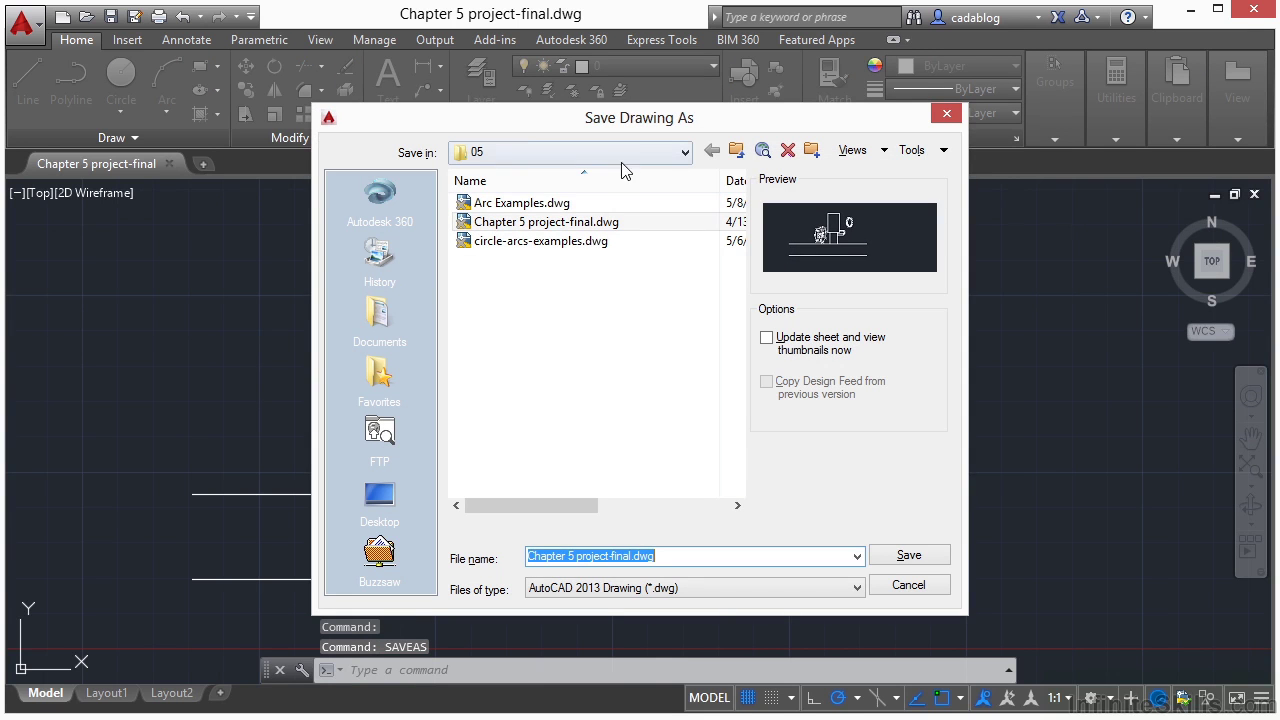
left_click(738, 153)
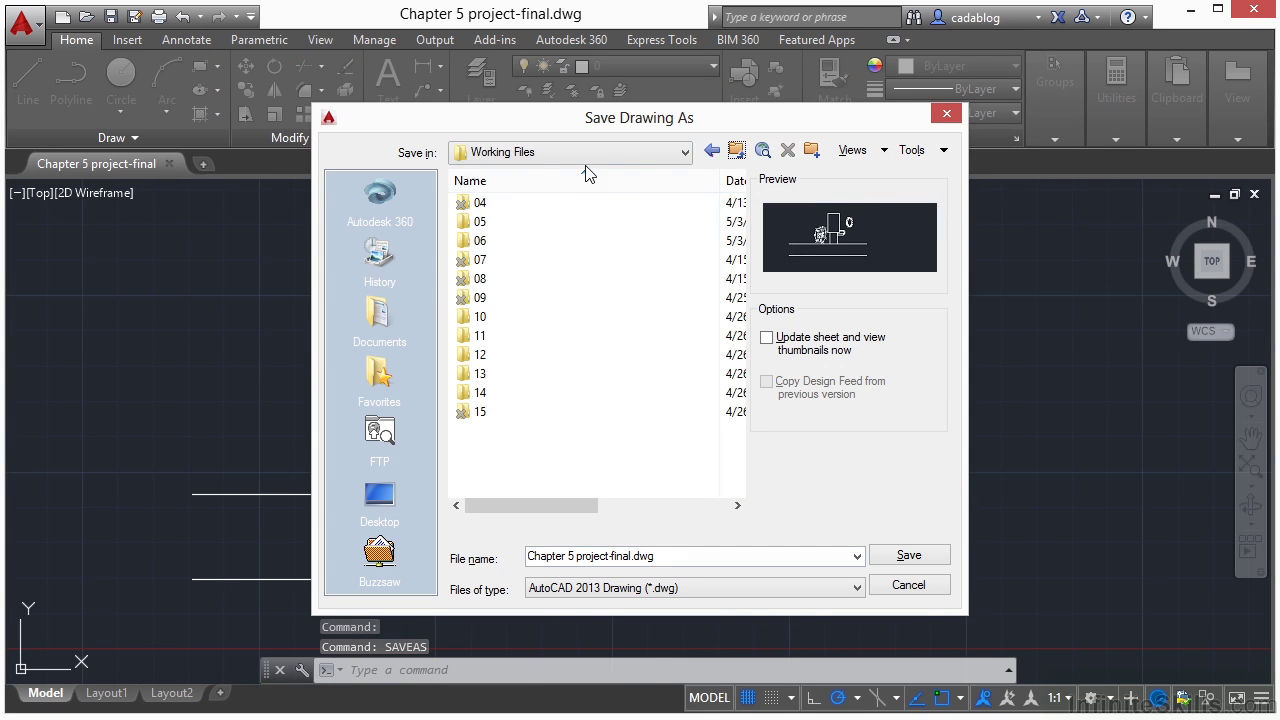
double_click(502, 243)
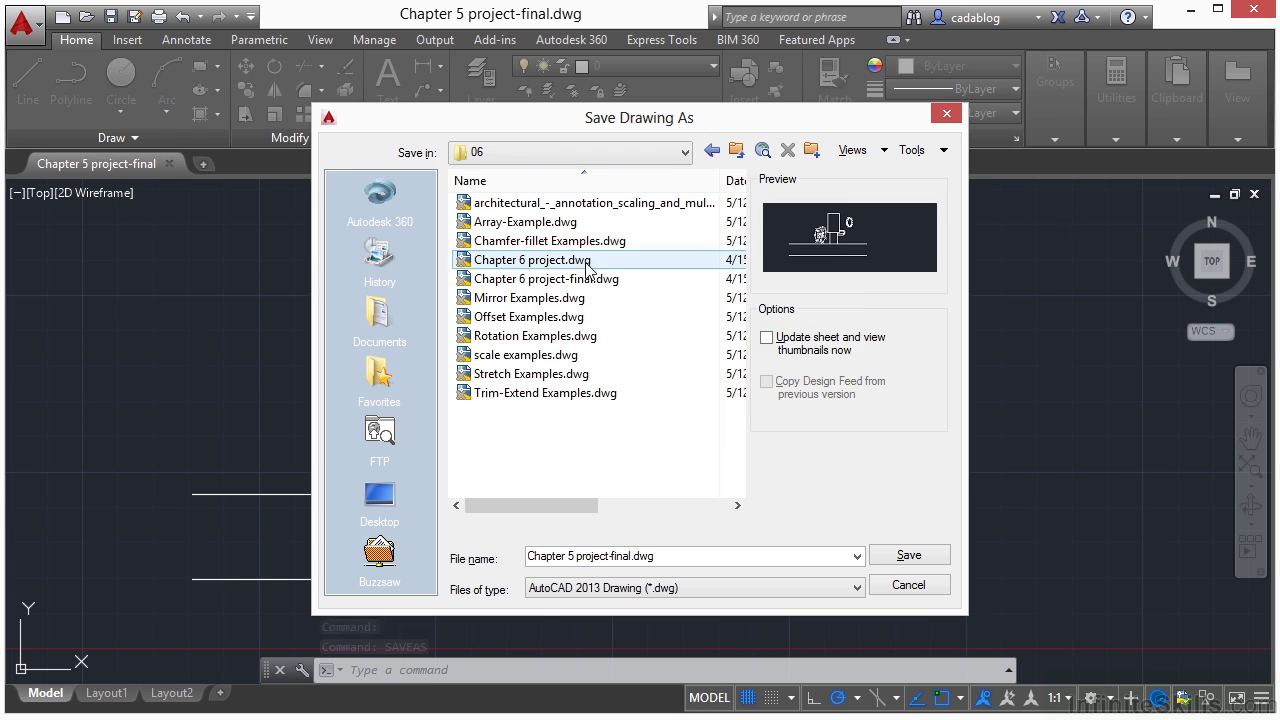
left_click(582, 264)
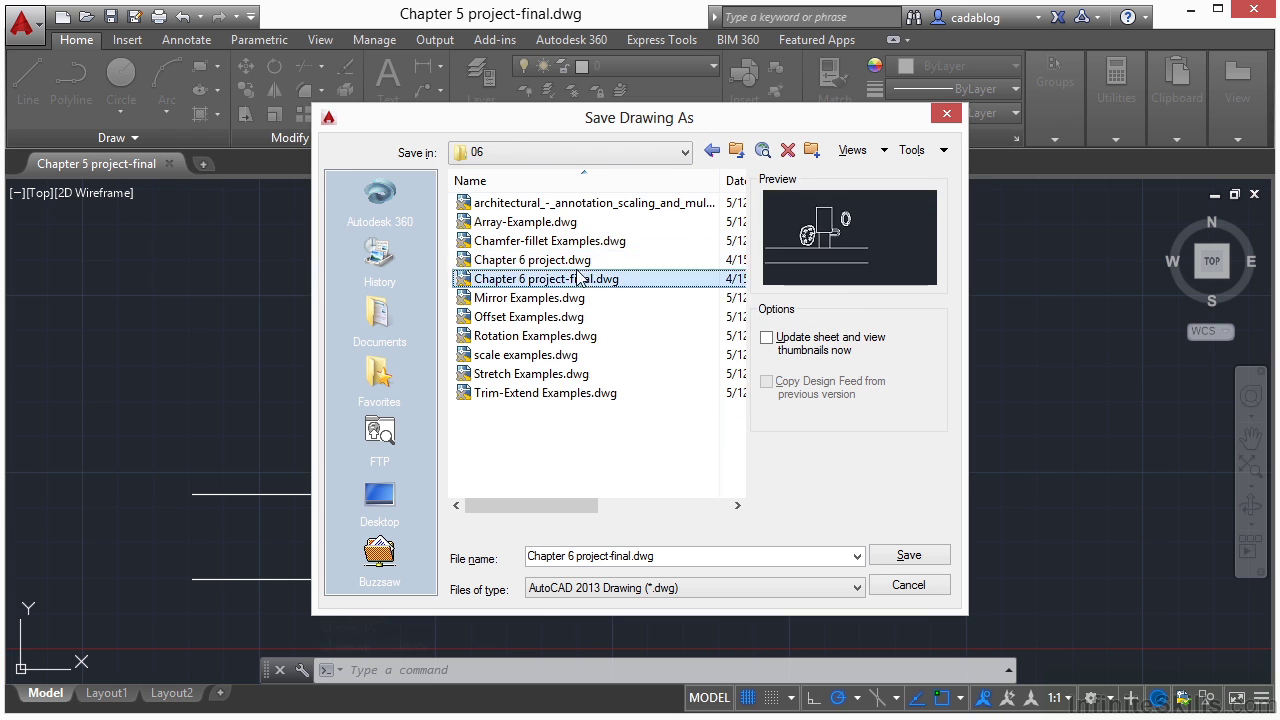
left_click(888, 558)
left_click(613, 421)
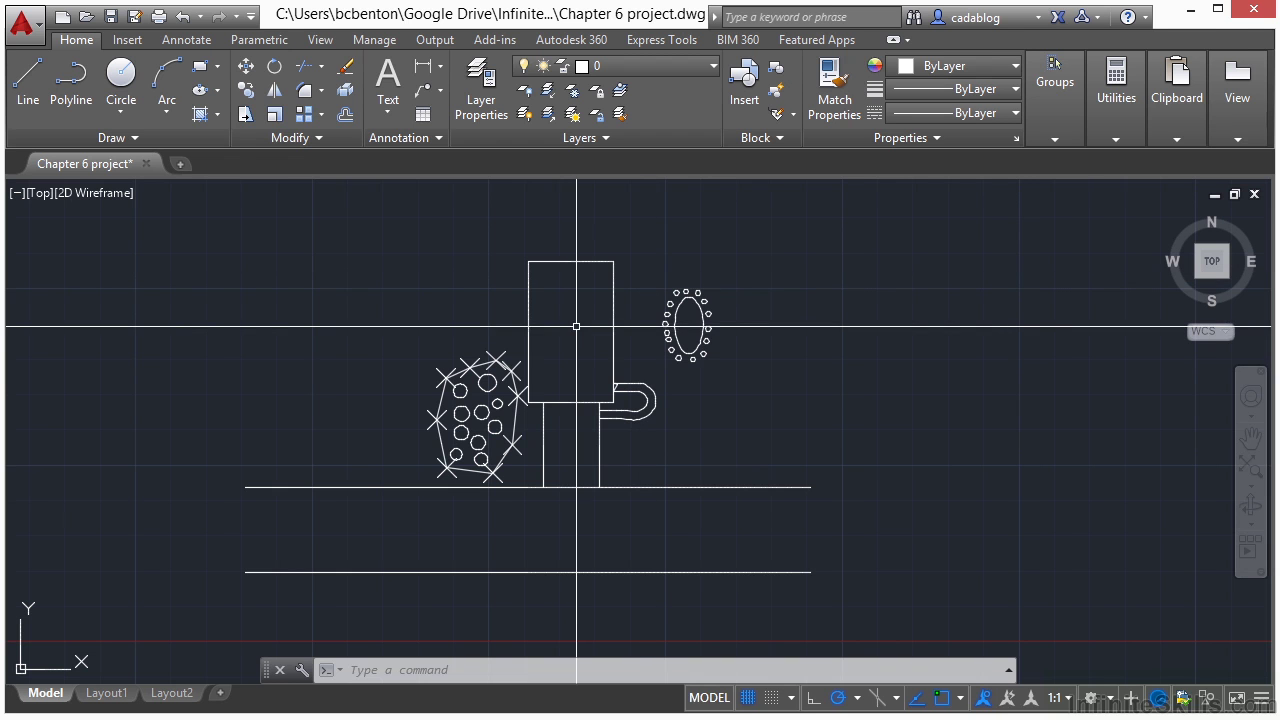
Step: Open the Properties palette and window-select all 20 planting-bed objects
scroll(440, 418, "up", 2)
key("ctrl+1")
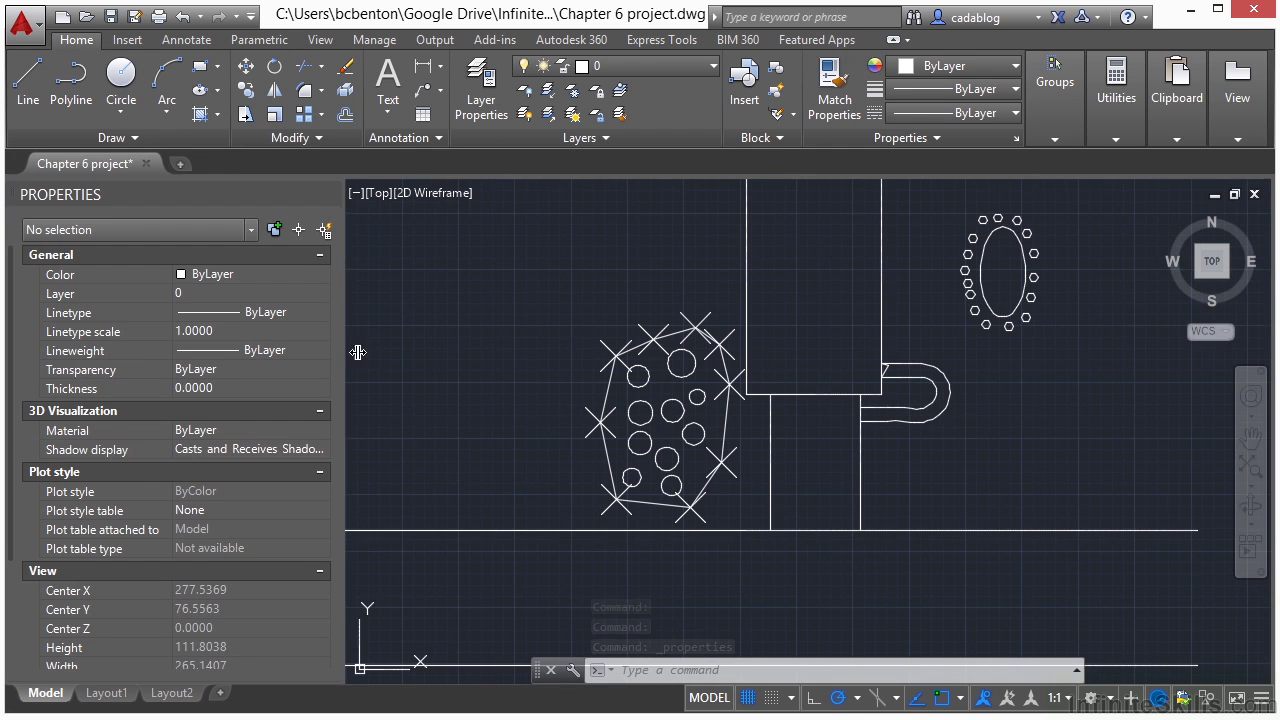
middle_click_drag(588, 369, 555, 330)
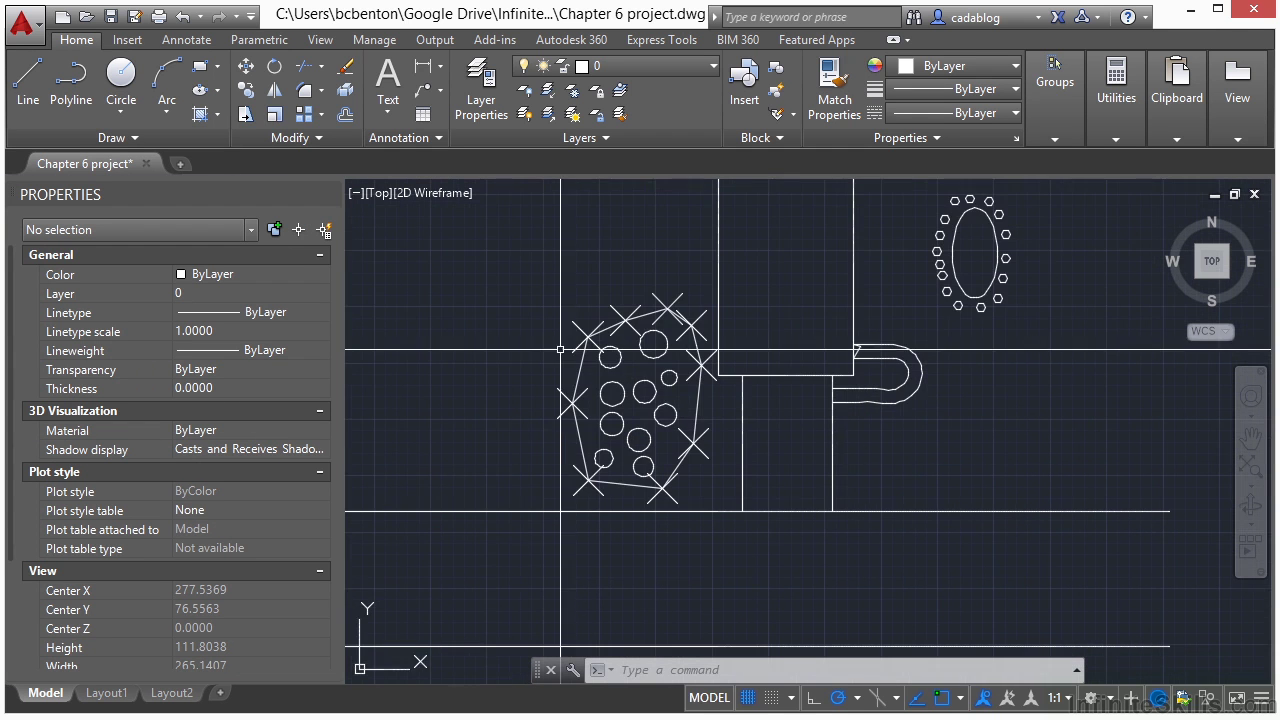
scroll(585, 296, "up", 2)
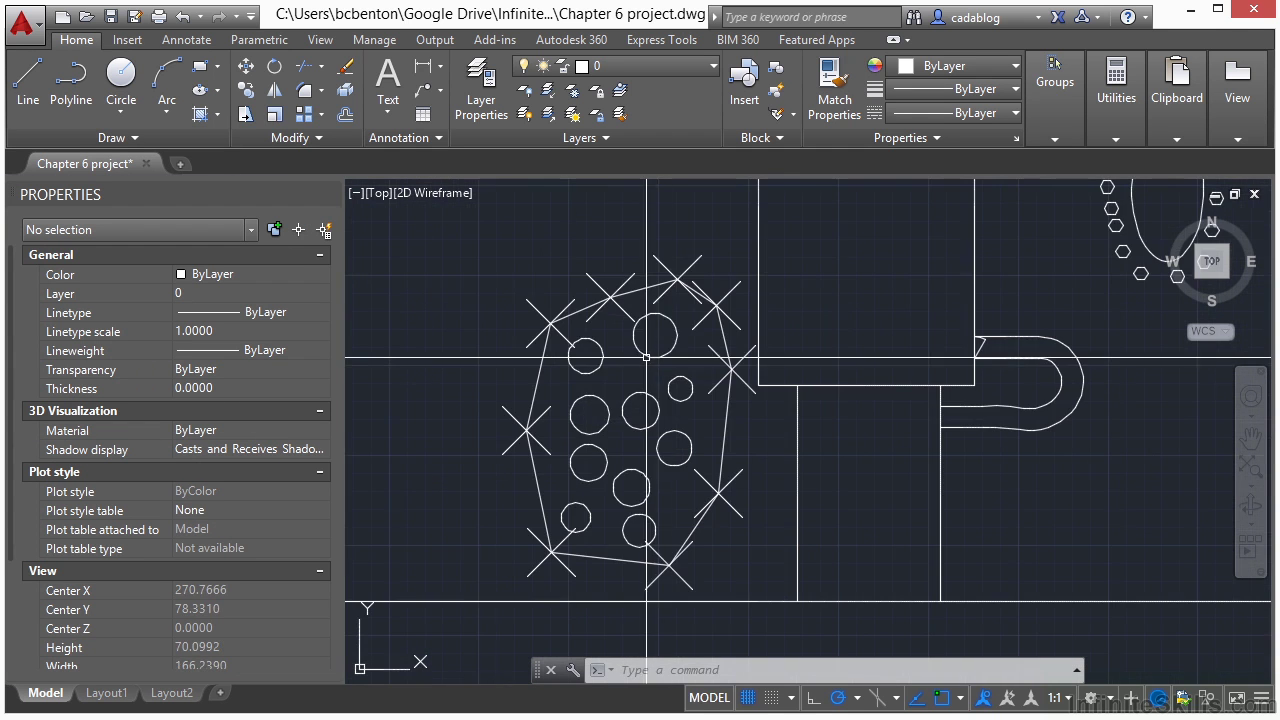
left_click(456, 232)
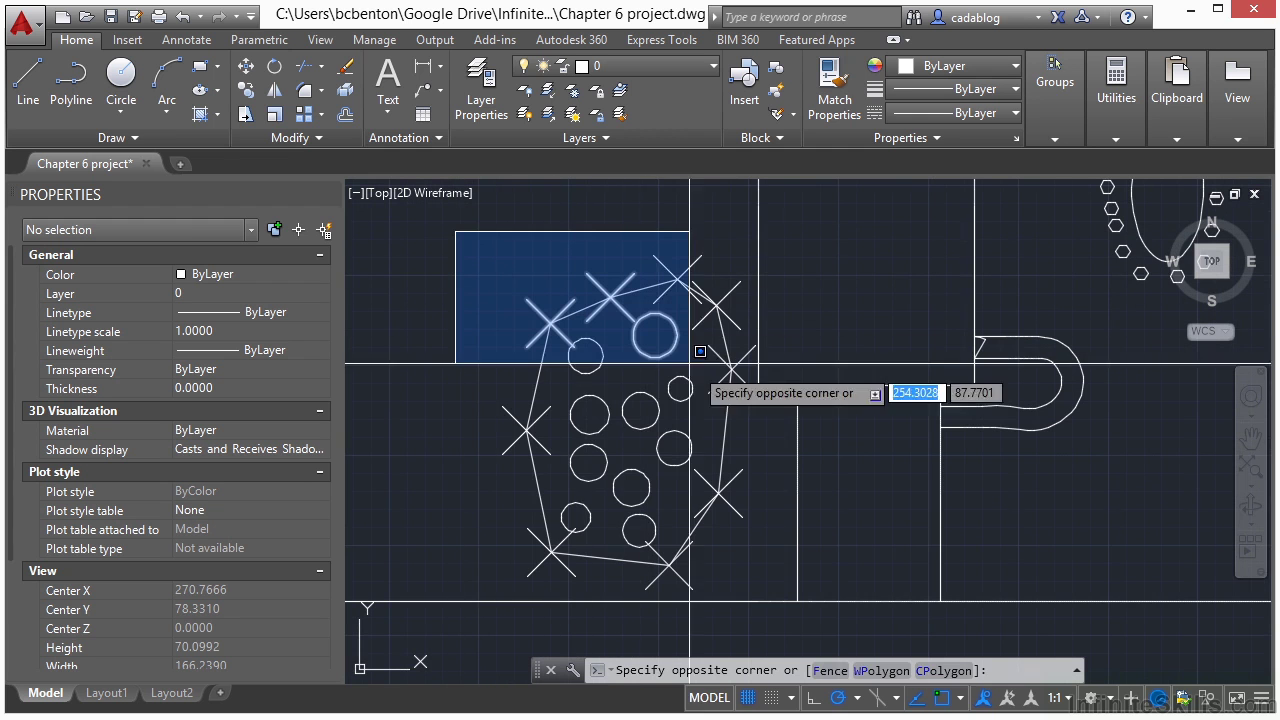
left_click(783, 608)
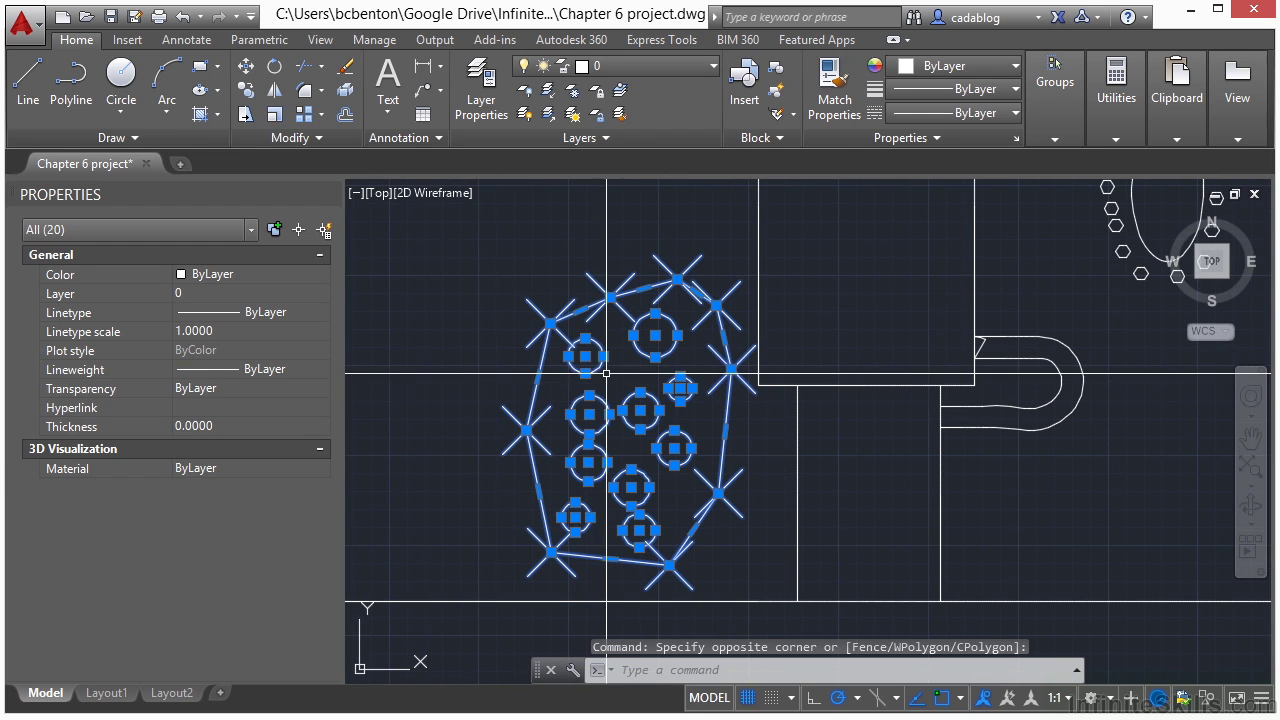
Step: Quick Select only the nine Point objects in the selection and erase them
left_click(324, 230)
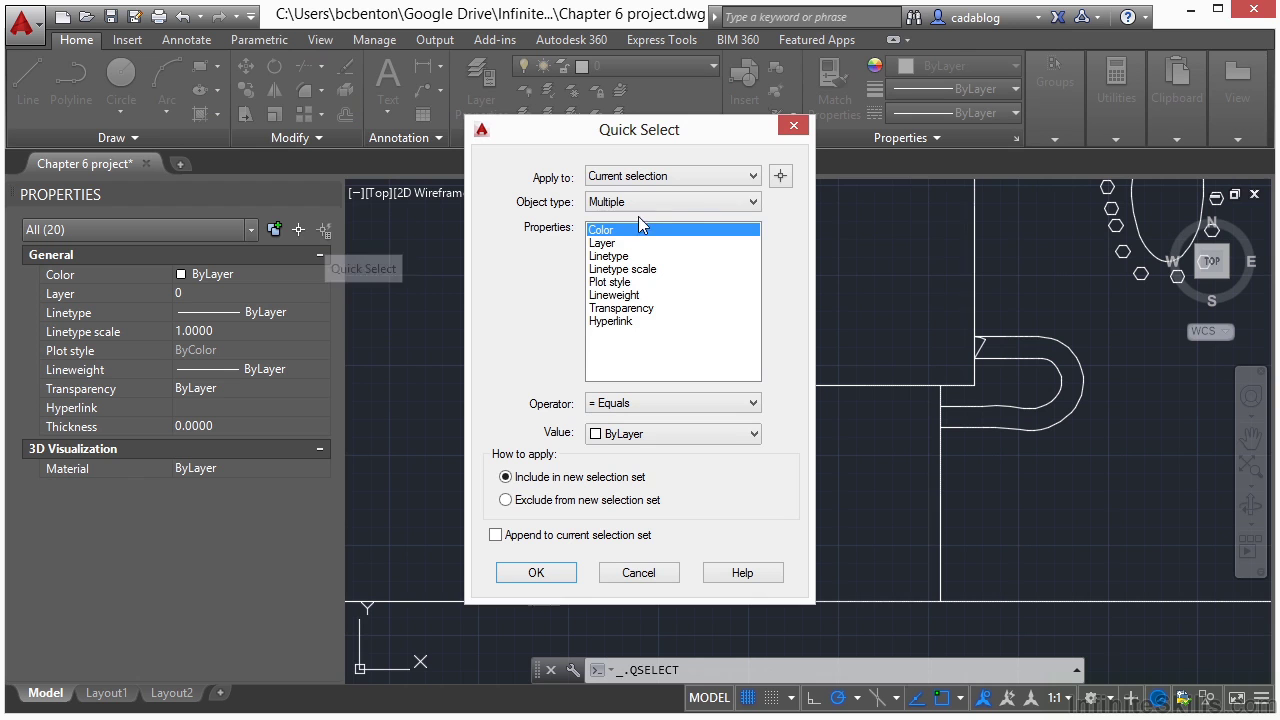
left_click(661, 202)
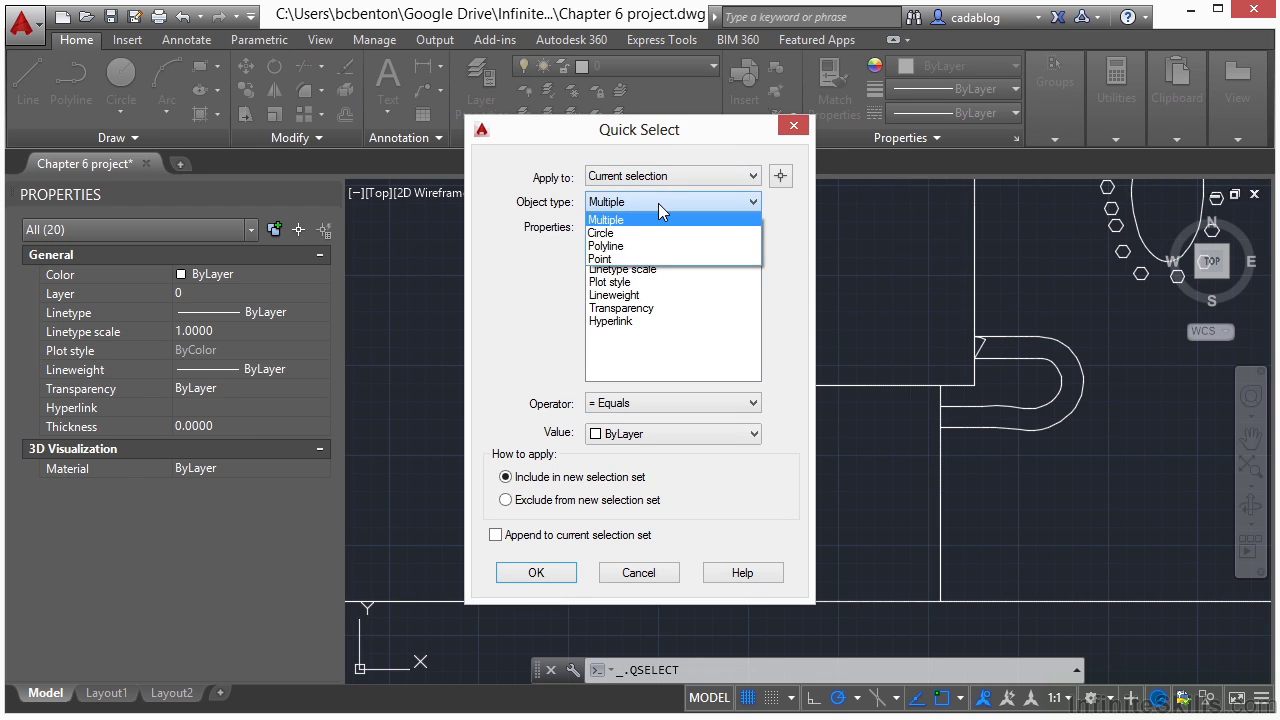
left_click(621, 259)
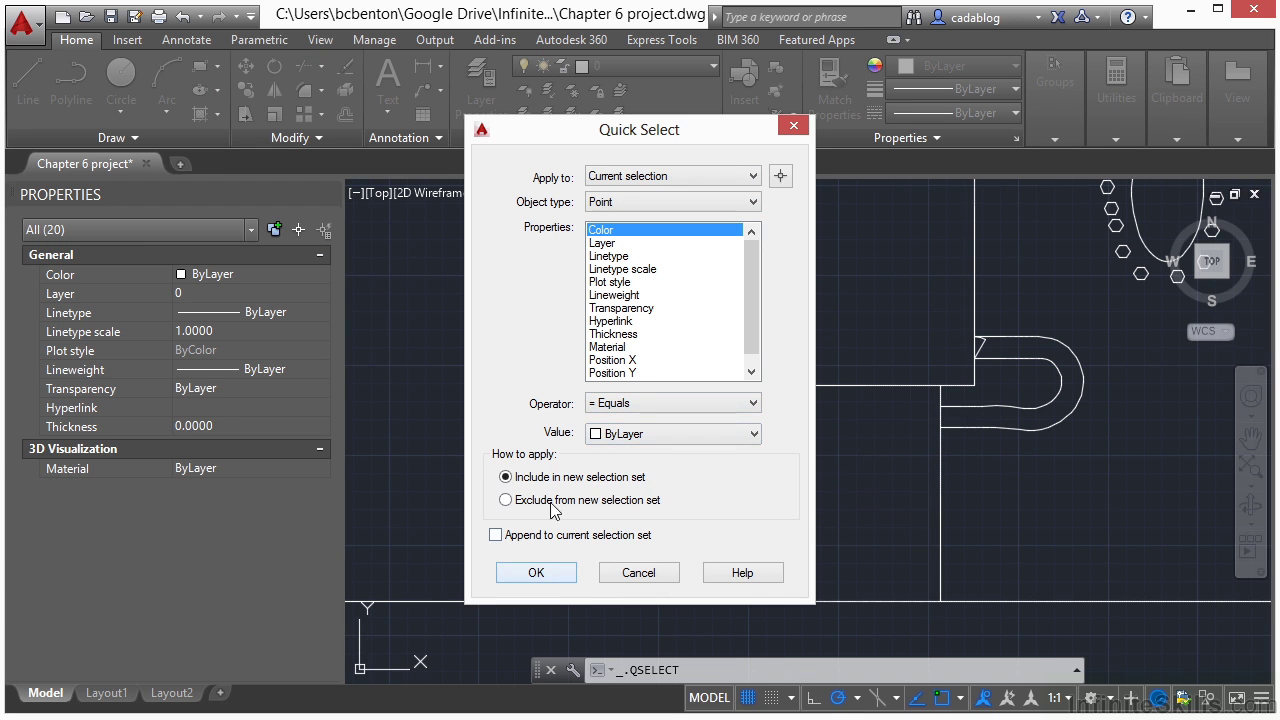
left_click(536, 573)
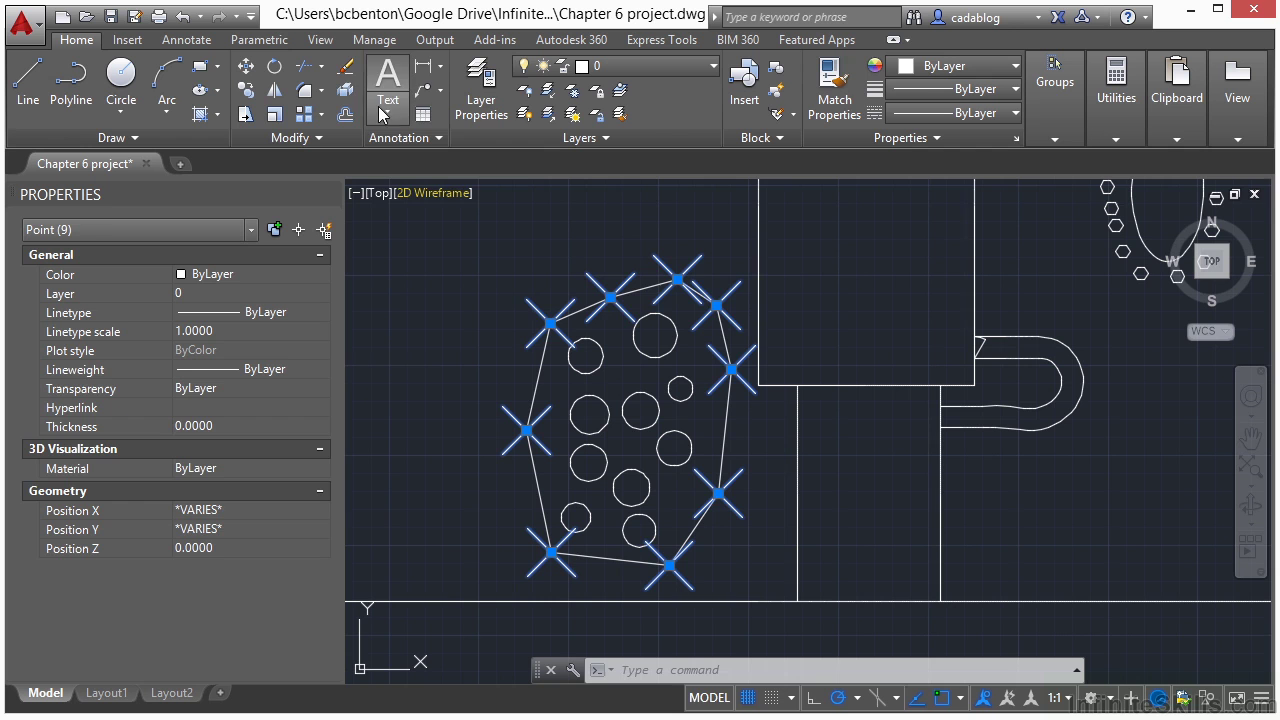
left_click(346, 70)
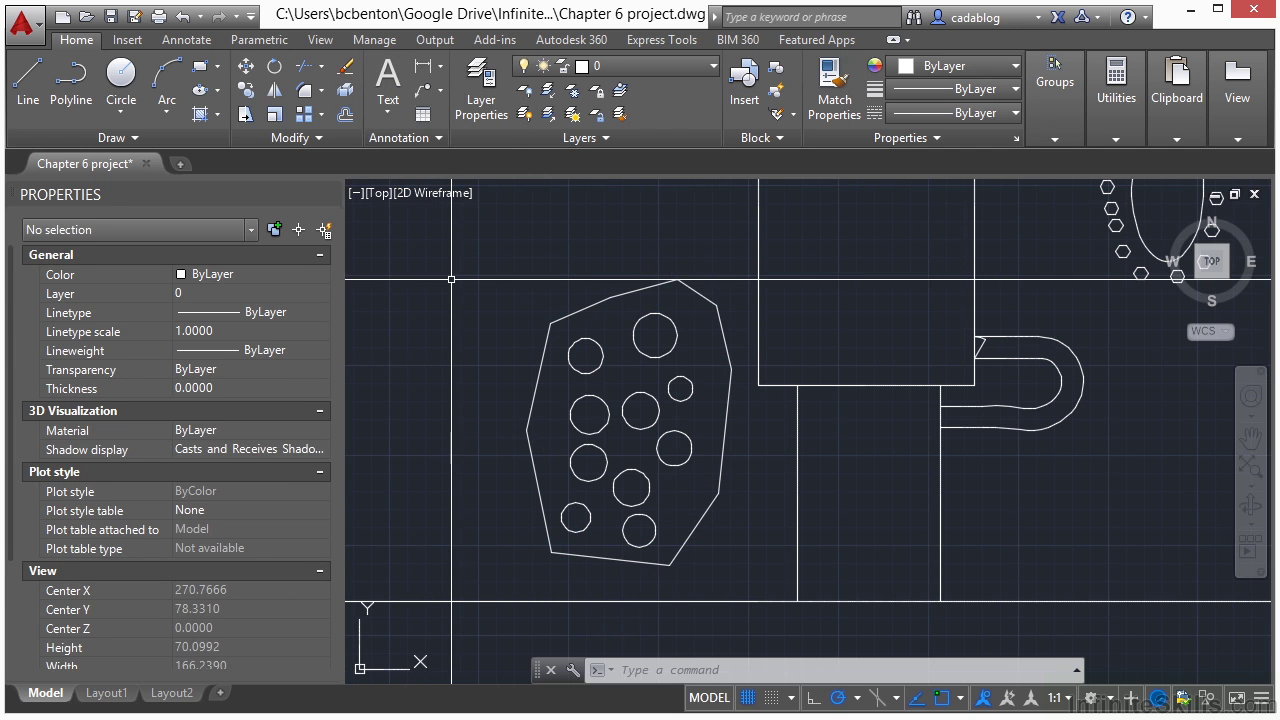
Step: Zoom in on the ellipse ringed by hexagons and look at the array options
scroll(451, 279, "down", 3)
middle_click_drag(586, 266, 709, 340)
scroll(709, 340, "up", 6)
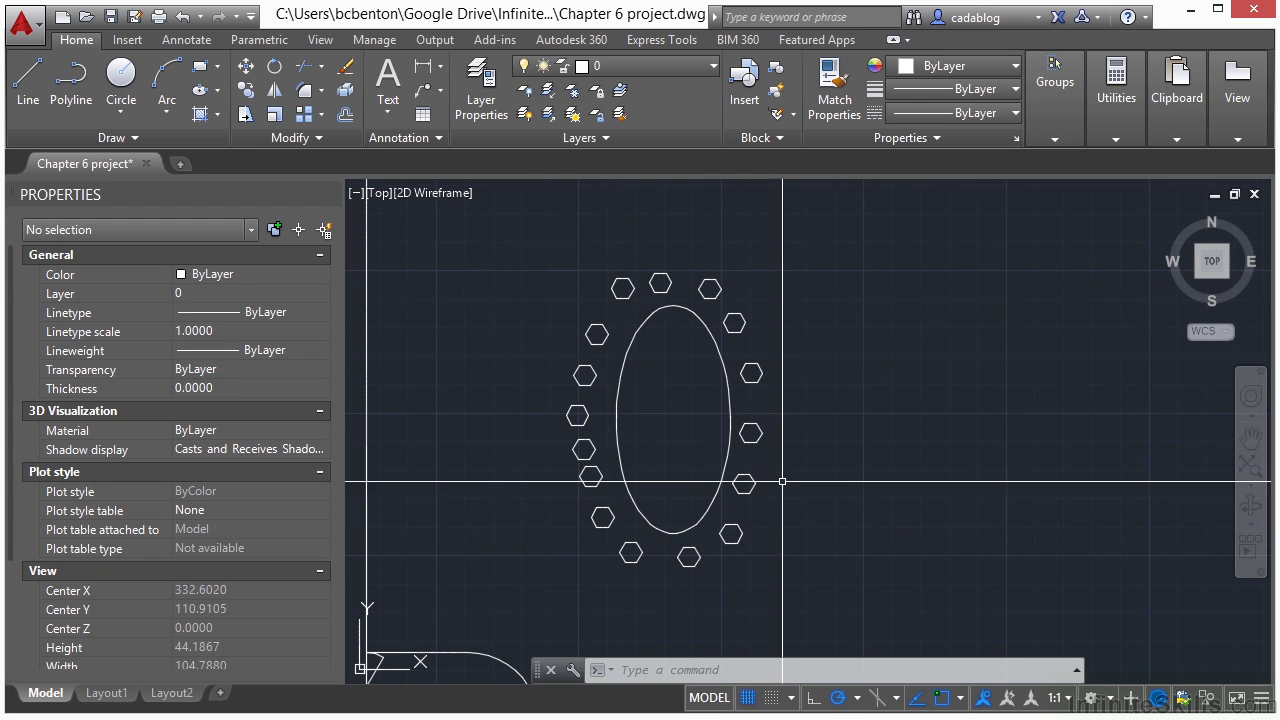
middle_click_drag(695, 446, 705, 443)
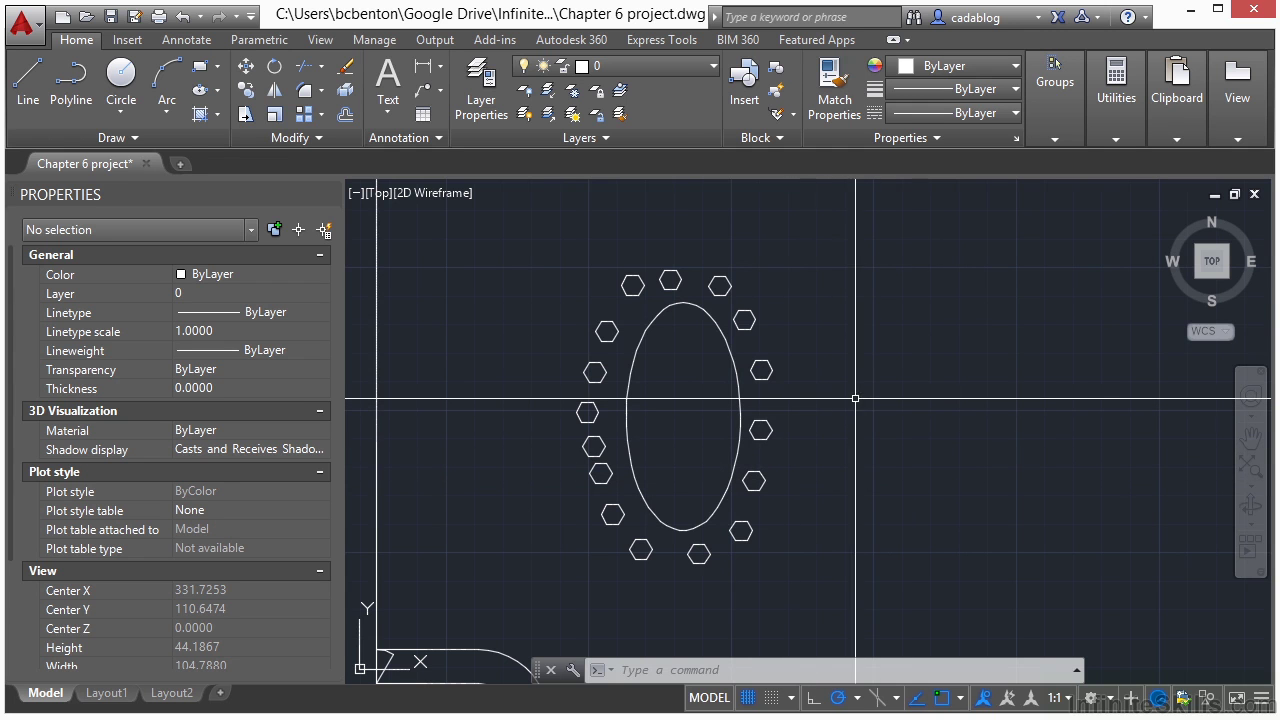
left_click(321, 115)
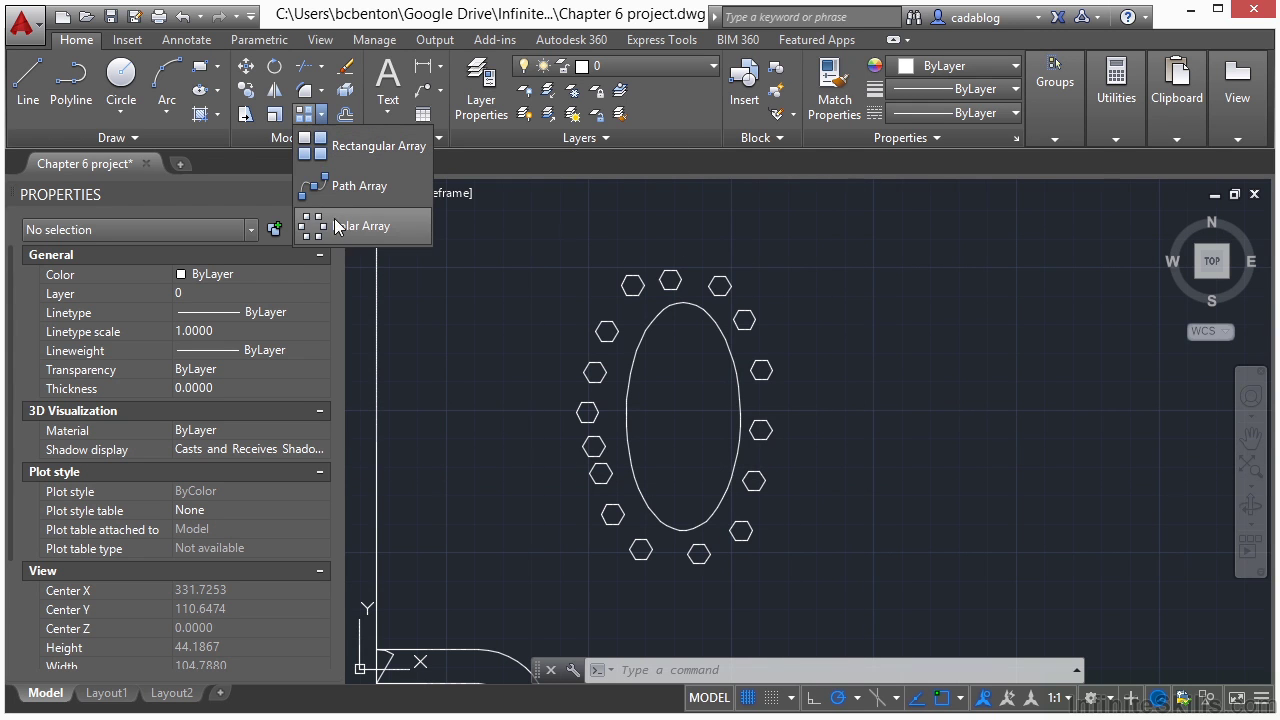
scroll(714, 409, "up", 4)
Step: Offset the ellipse 3 units outward and select the new outline
type("o")
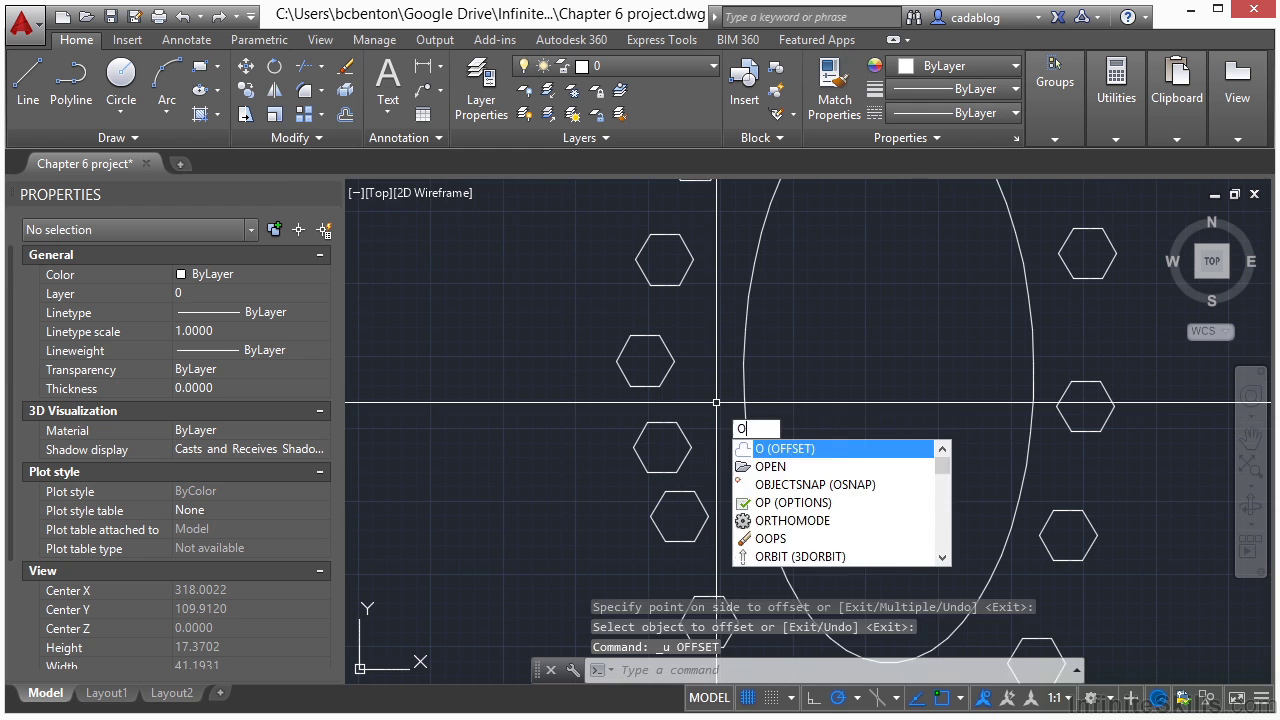
key("Return")
type("3")
key("Return")
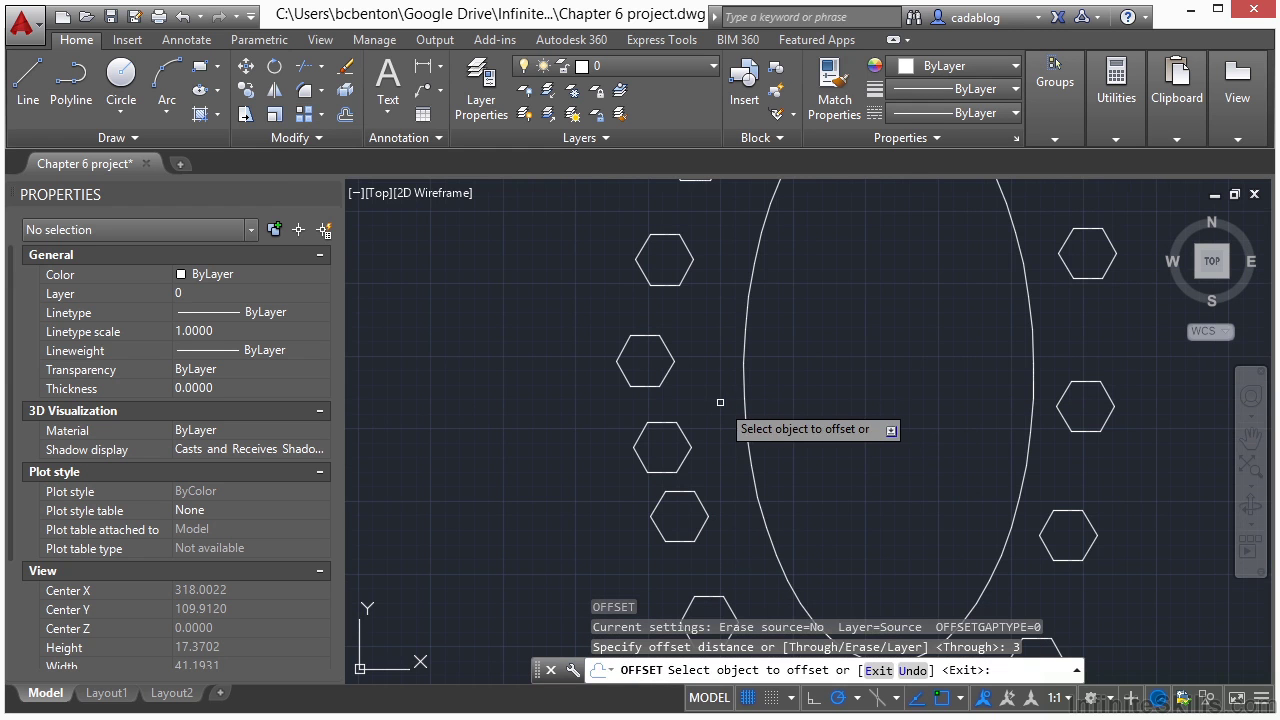
left_click(741, 391)
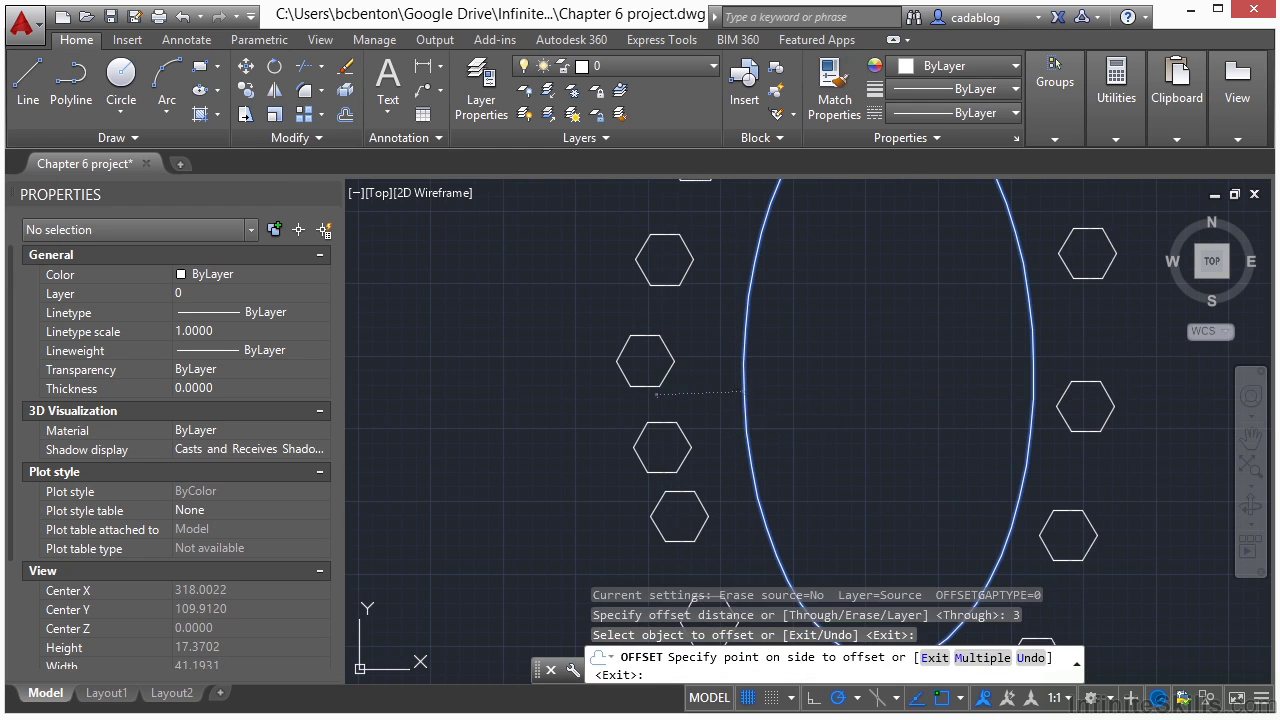
left_click(677, 391)
key("Return")
left_click(656, 396)
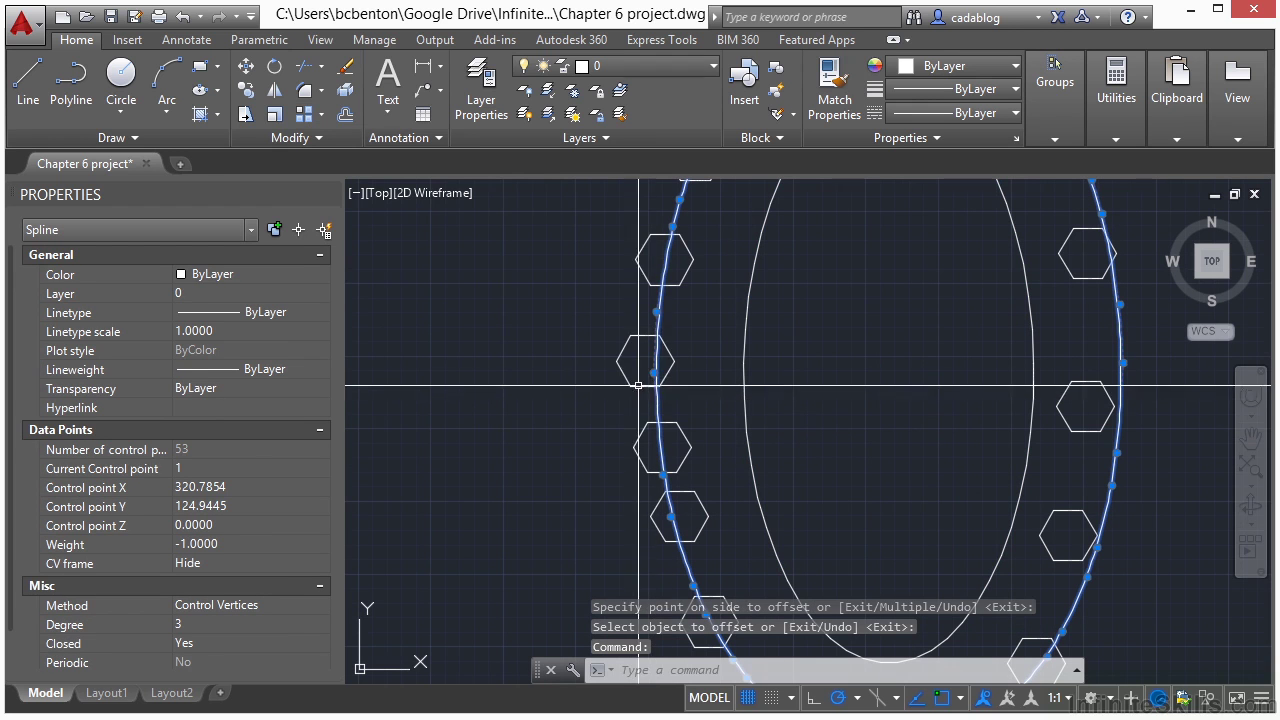
Step: Break a short gap in the offset spline between two left-side hexagons, then zoom out
key("Escape")
key("Escape")
type("BR")
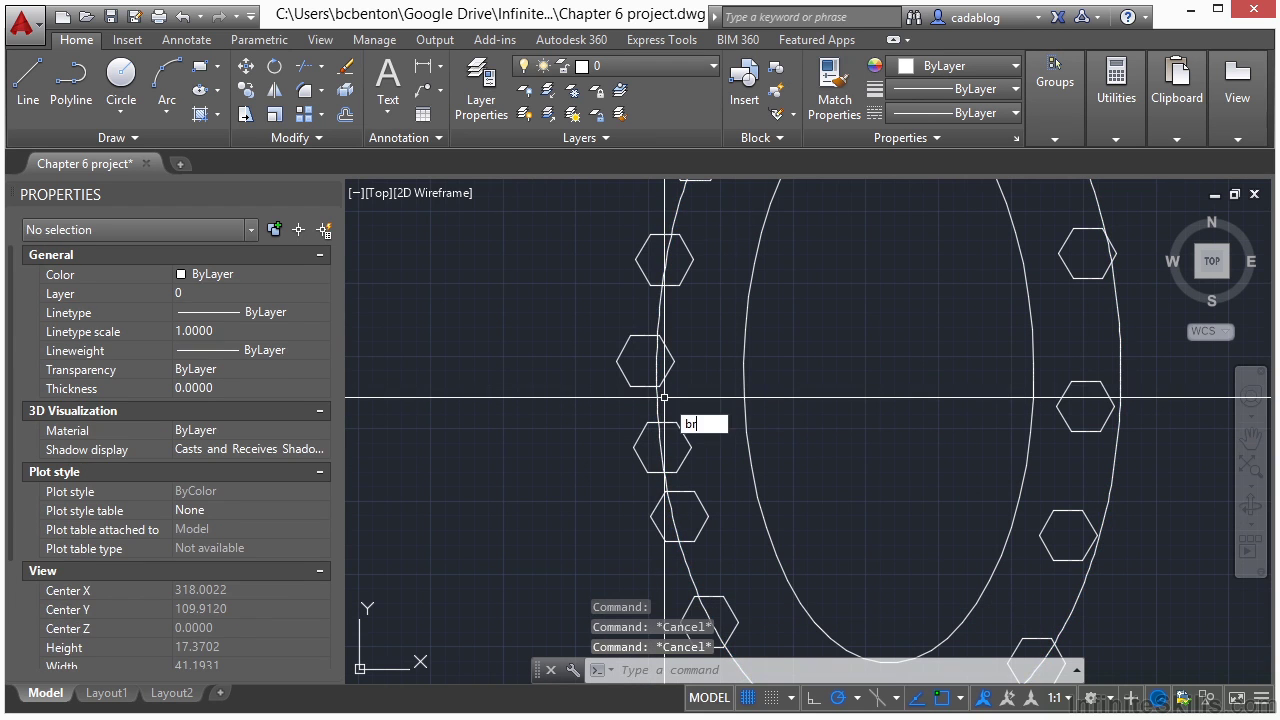
key("Return")
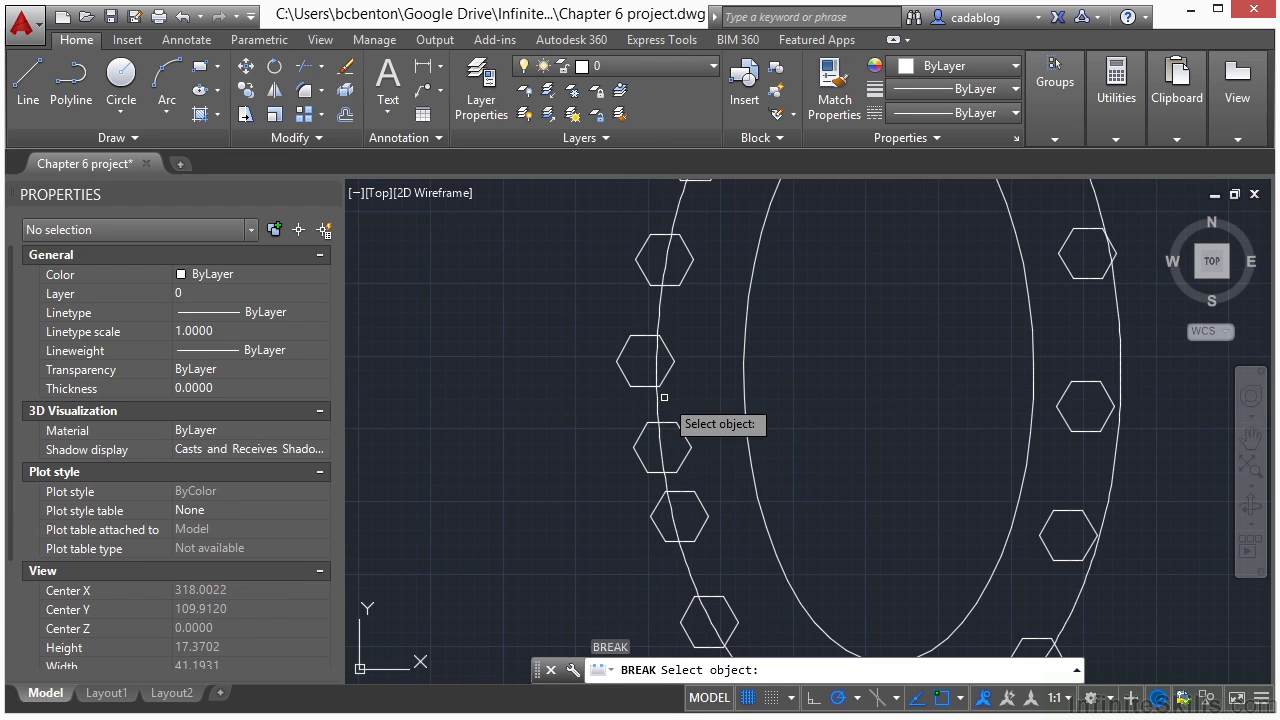
scroll(663, 398, "up", 4)
left_click(645, 479)
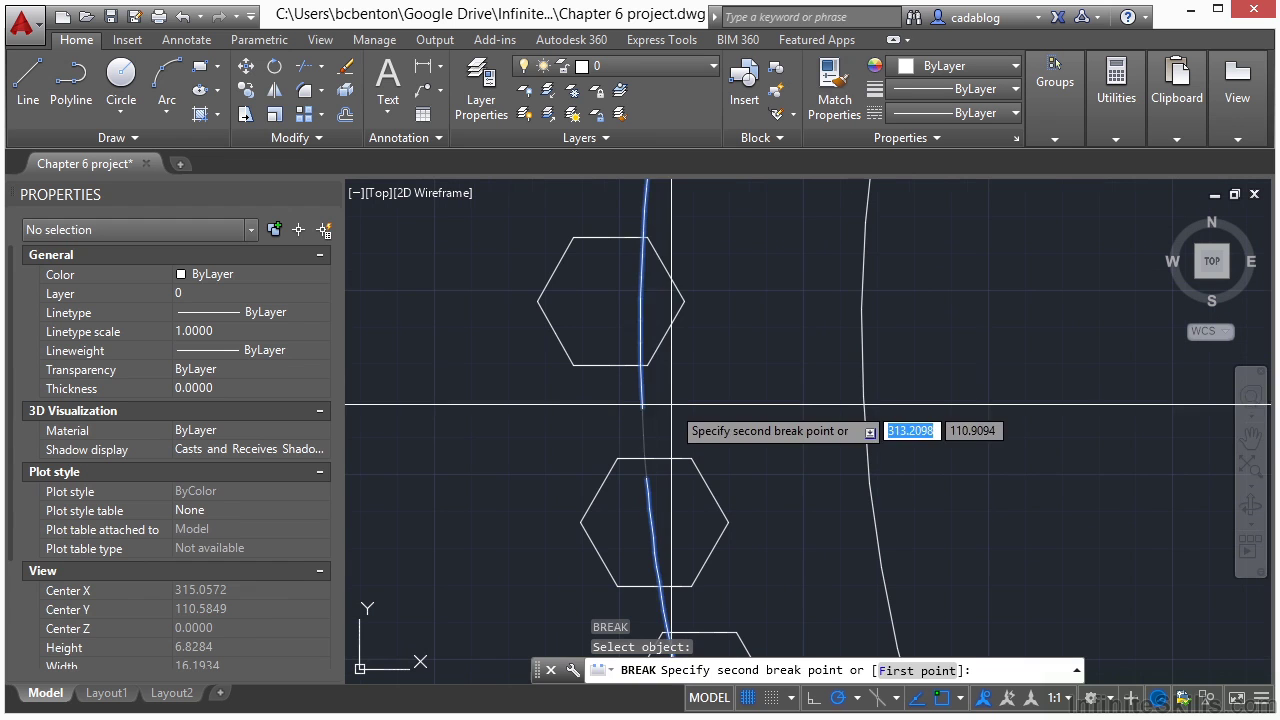
left_click(668, 387)
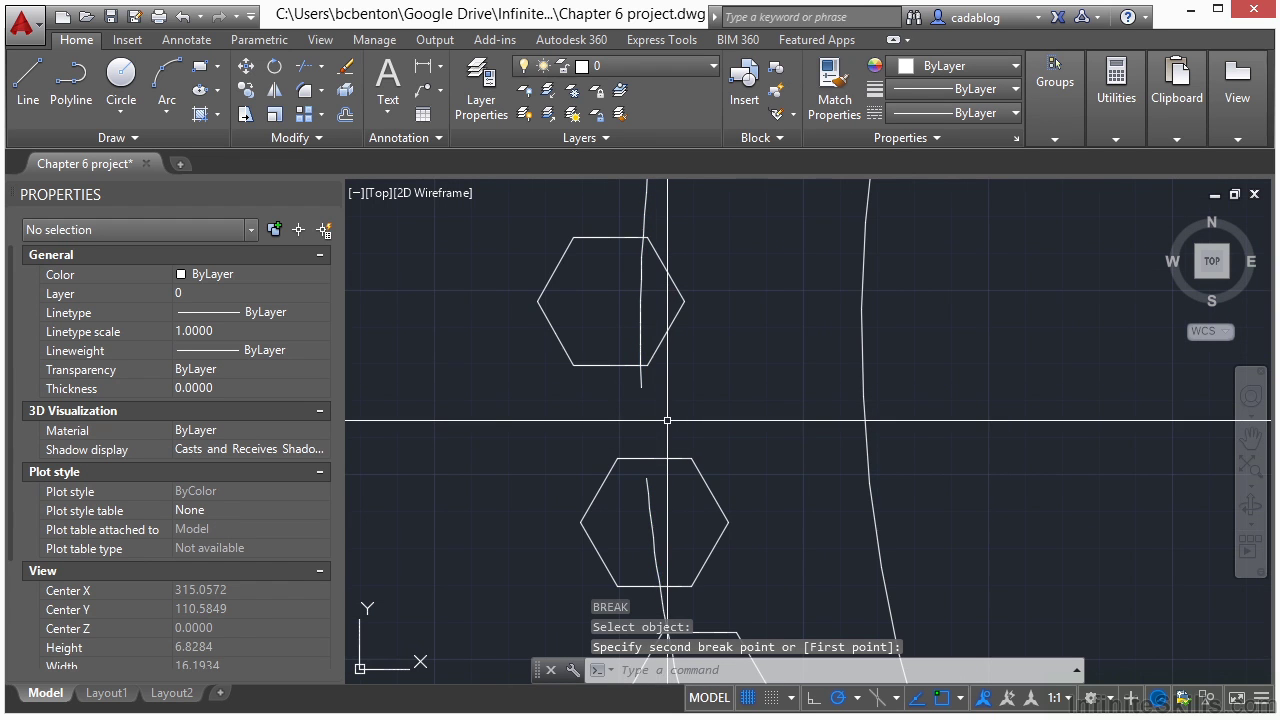
scroll(667, 420, "down", 6)
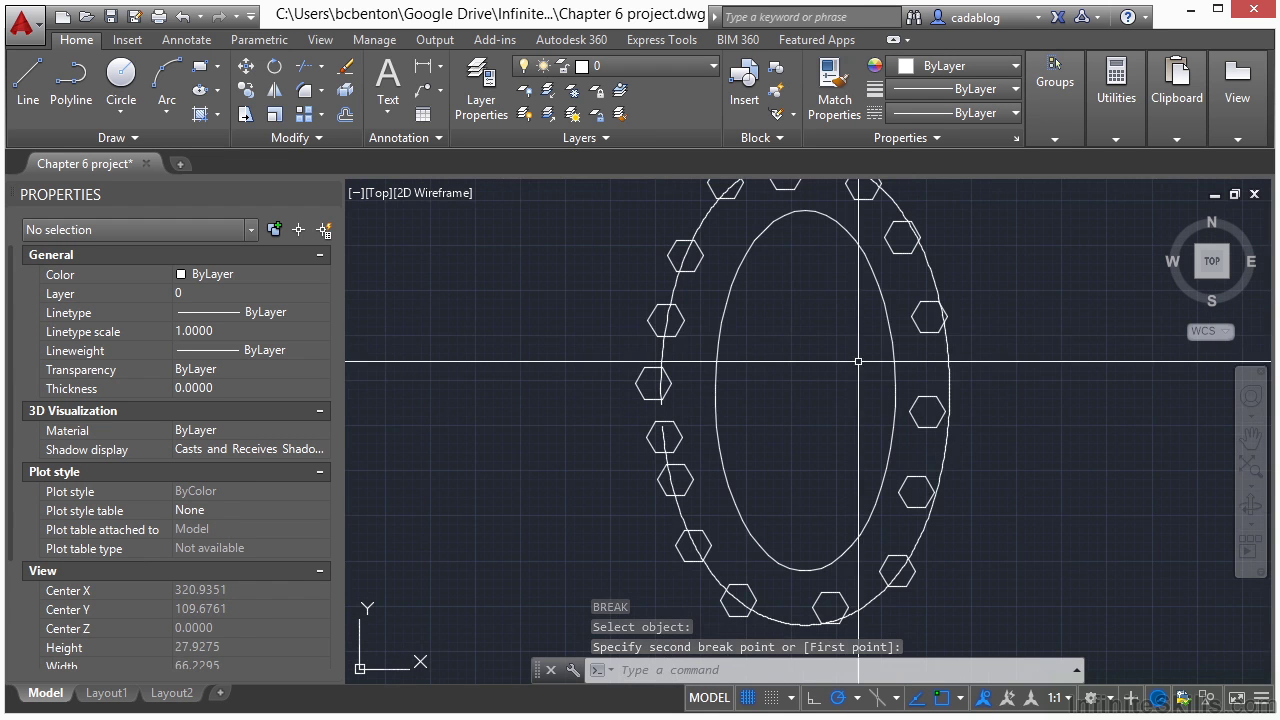
scroll(707, 298, "down", 2)
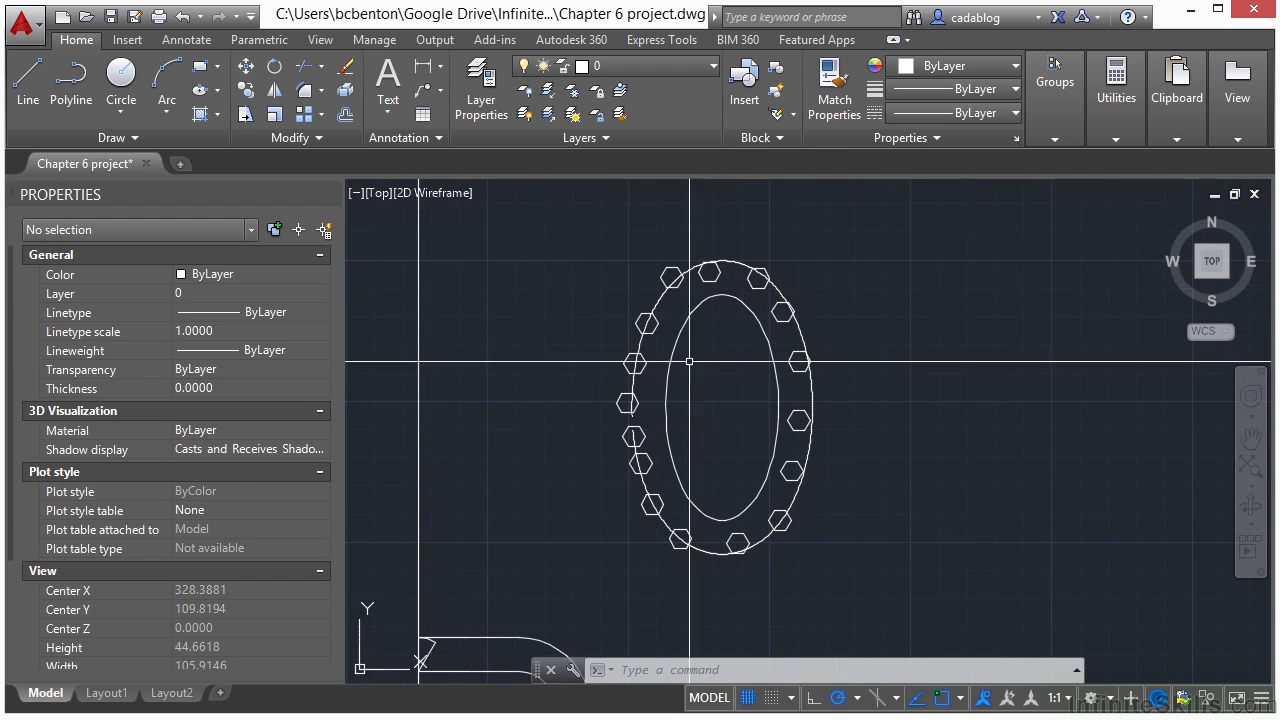
left_click(557, 223)
Step: Window-select the hexagon ring and Quick Select its 16 polyline hexagons
left_click(886, 578)
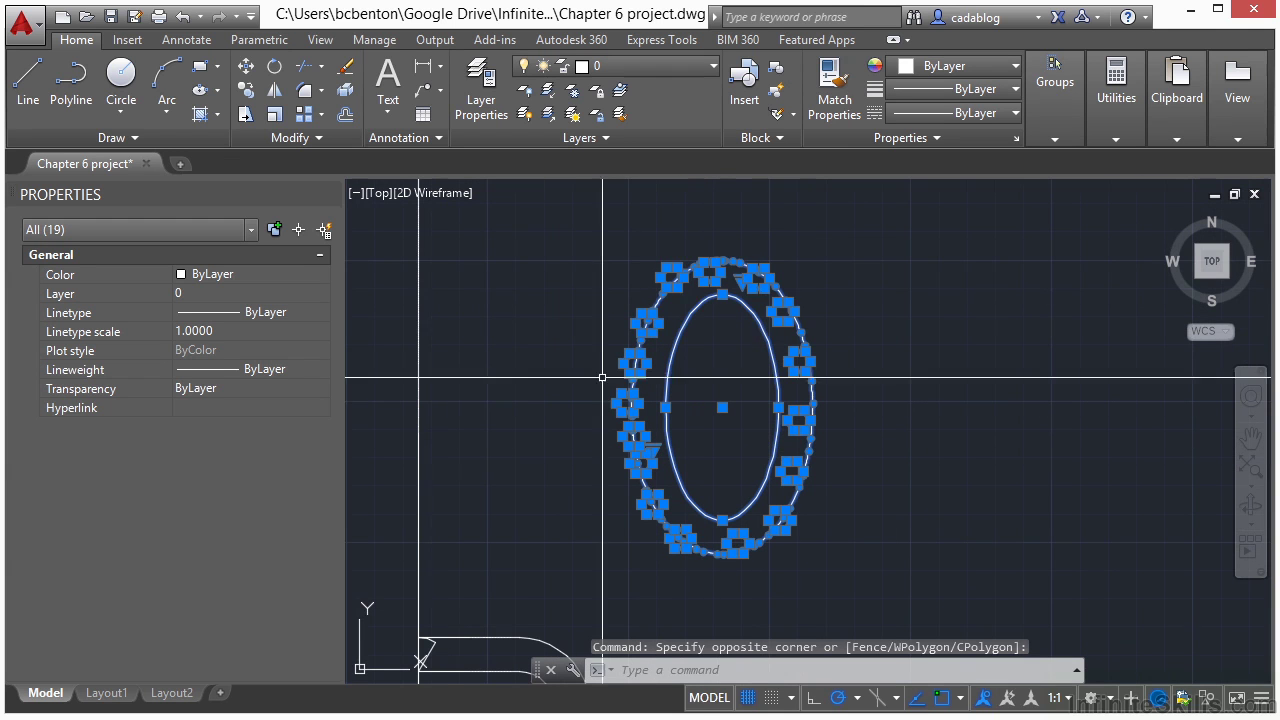
left_click(324, 230)
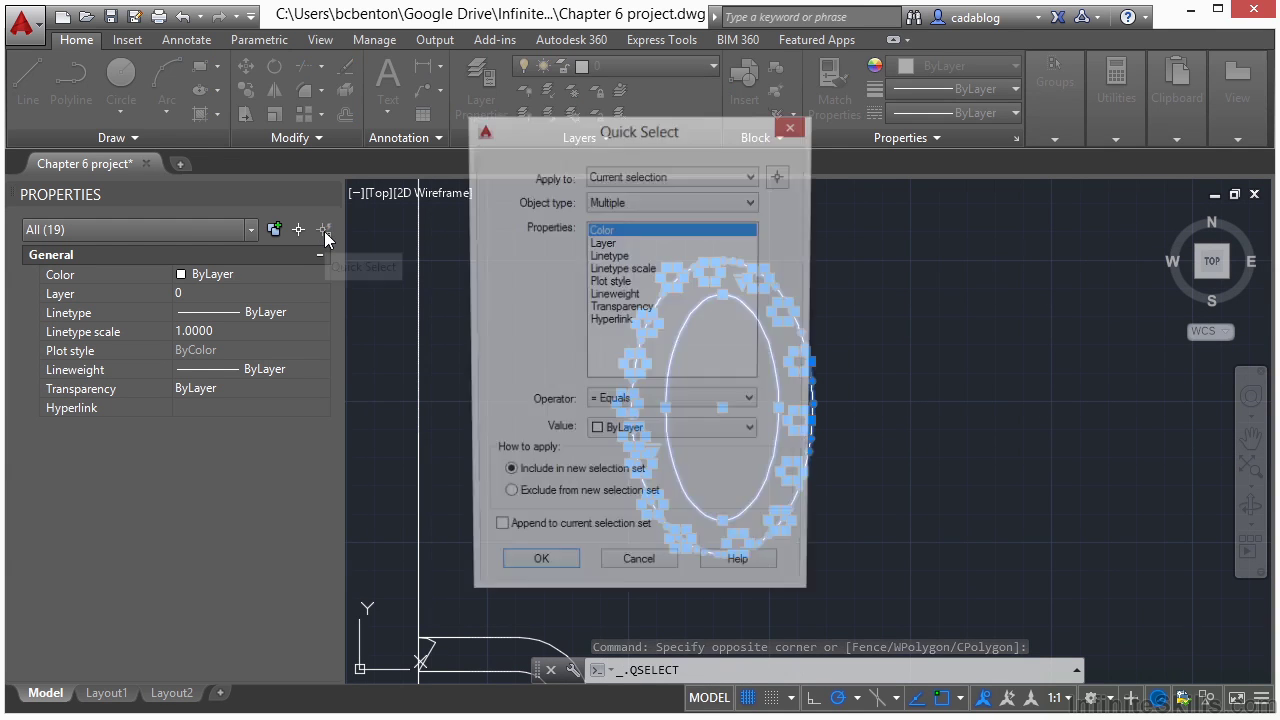
left_click(683, 199)
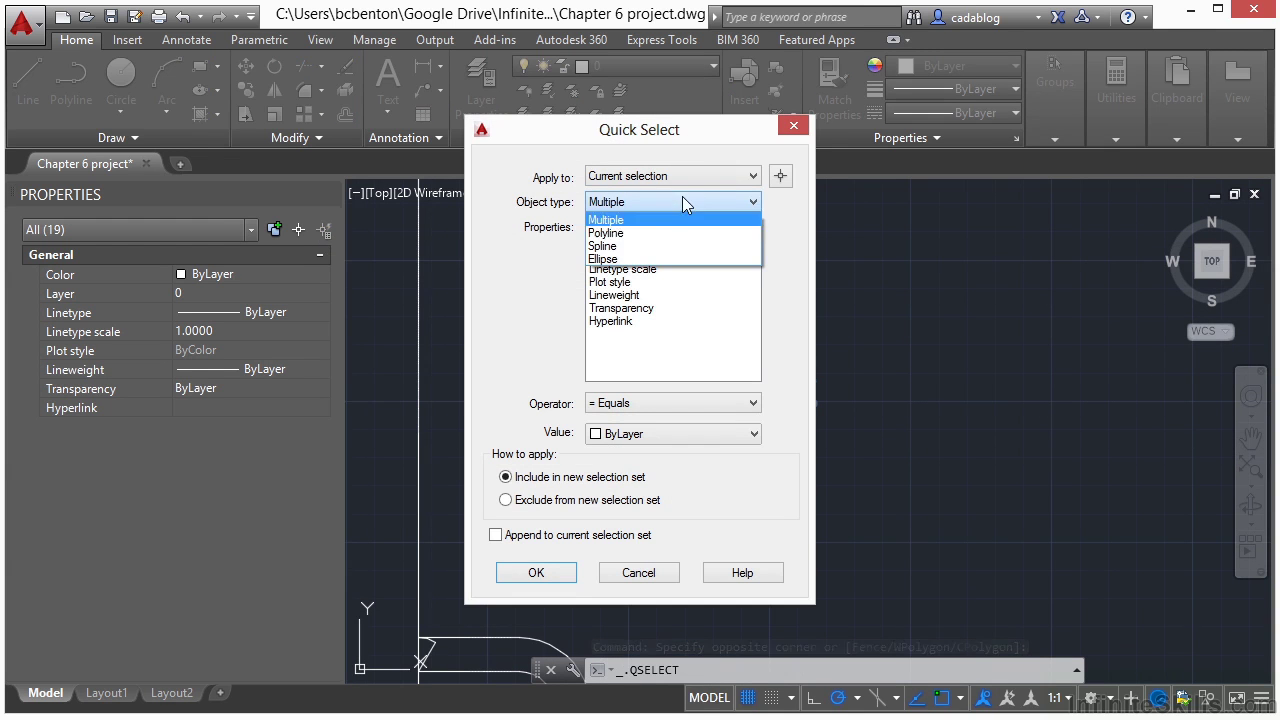
left_click(634, 233)
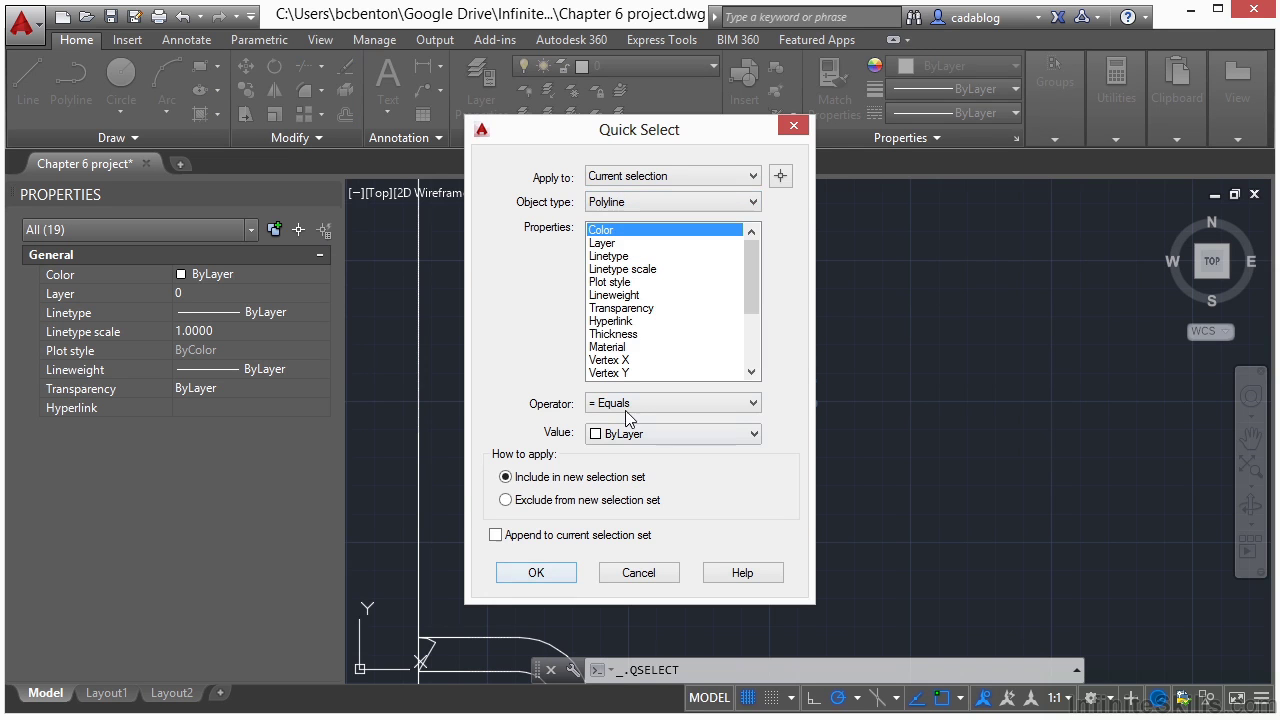
left_click(533, 569)
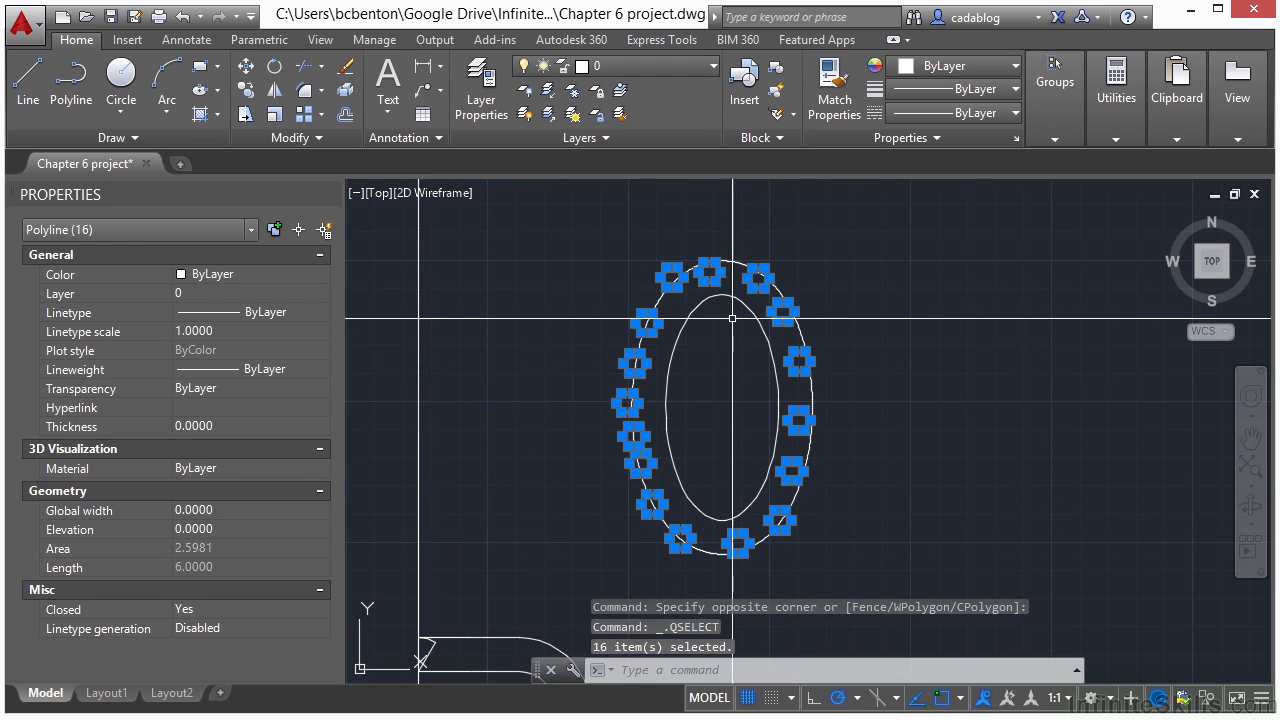
Step: Remove the left hexagon from the selection and erase the other 15
mouse_move(634, 410)
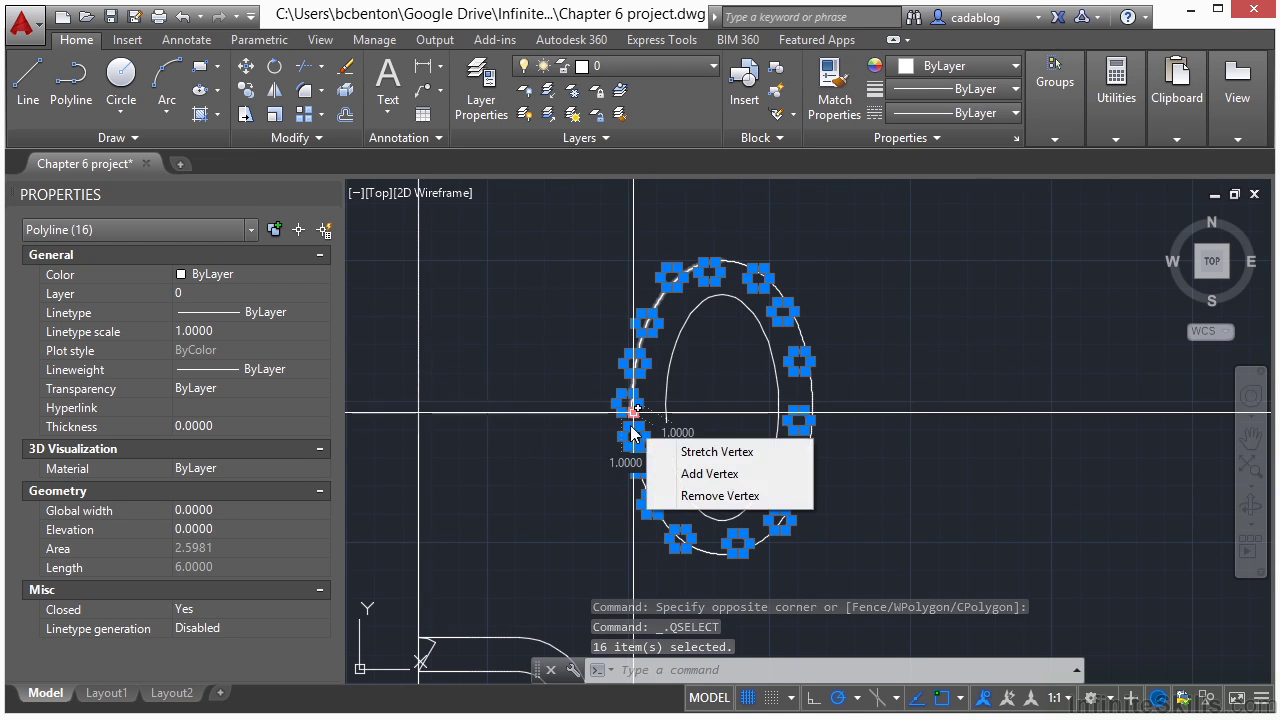
scroll(606, 429, "up", 5)
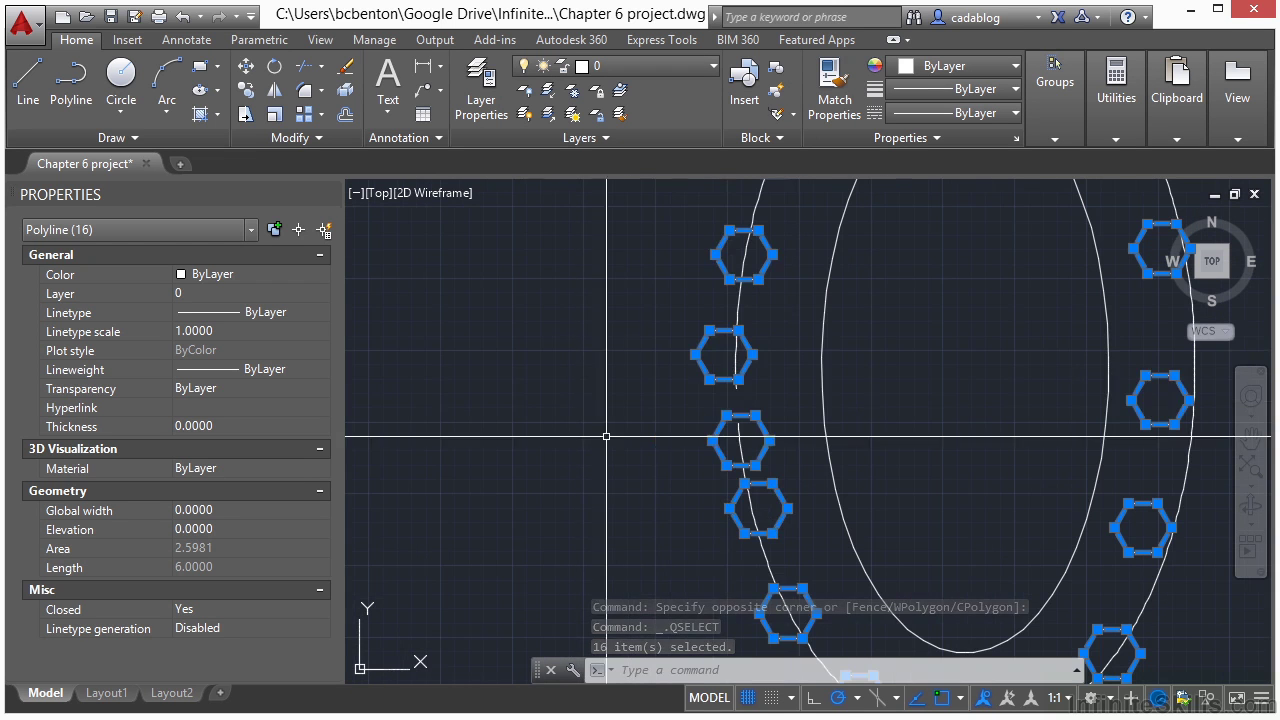
left_click(772, 334, "shift")
left_click(590, 390, "shift")
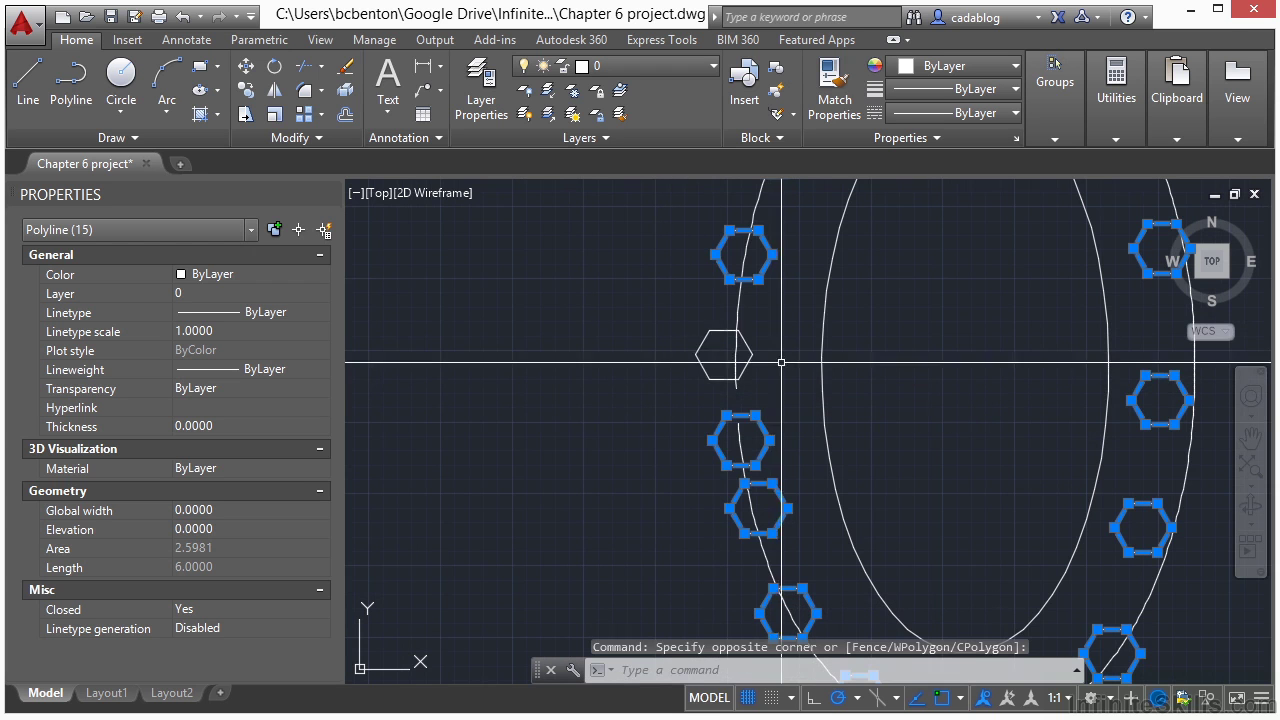
scroll(600, 418, "down", 2)
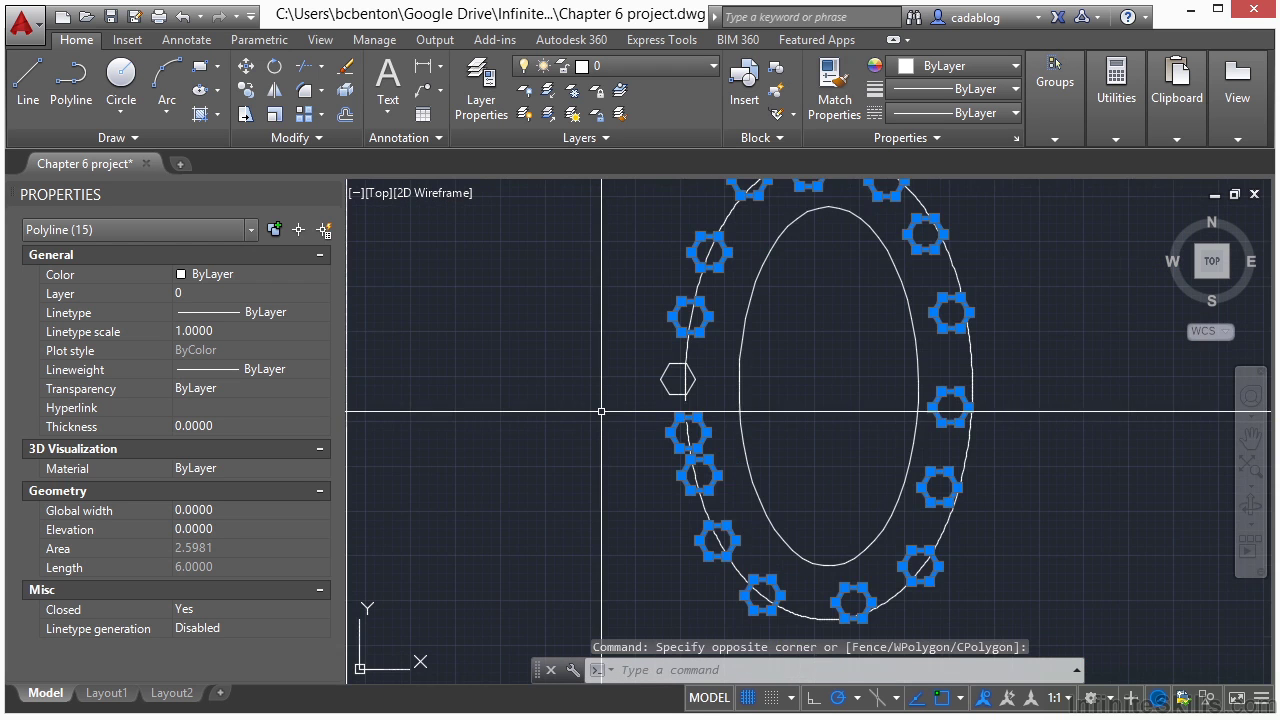
scroll(601, 413, "down", 2)
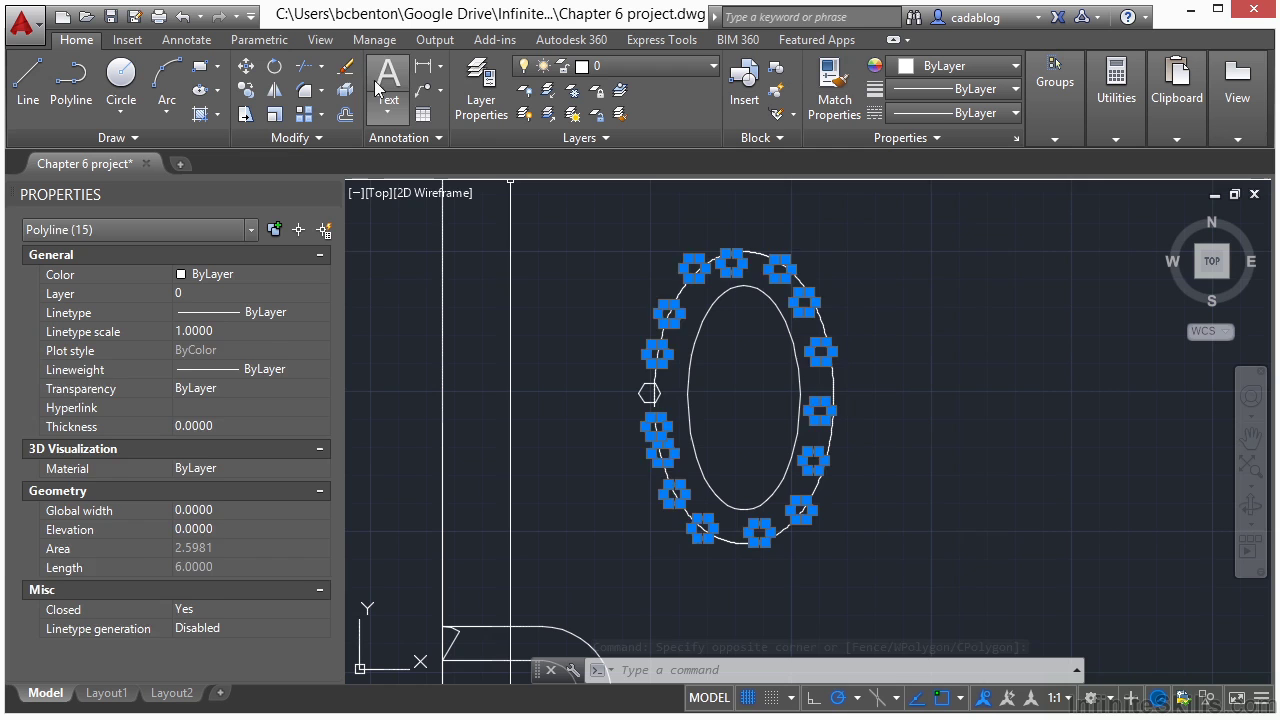
left_click(345, 66)
Step: Move the last hexagon by its top midpoint onto the end of the broken outer curve
type("m")
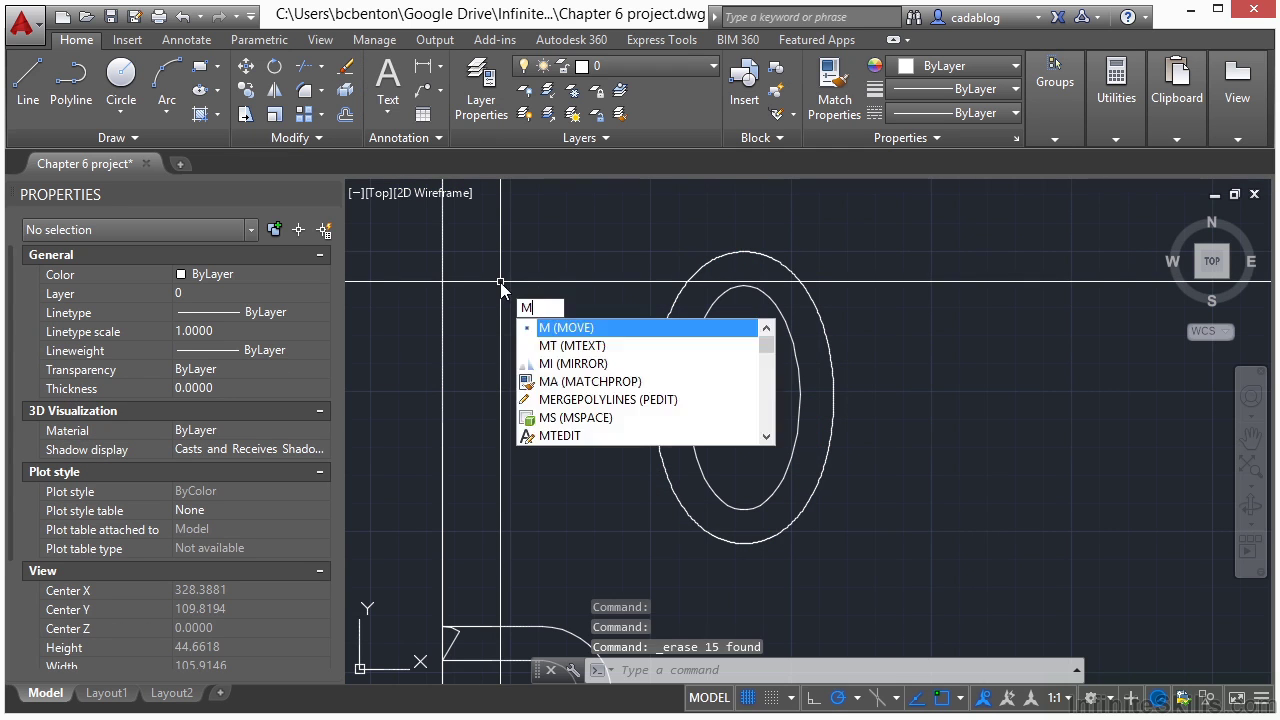
key("Return")
scroll(633, 380, "up", 6)
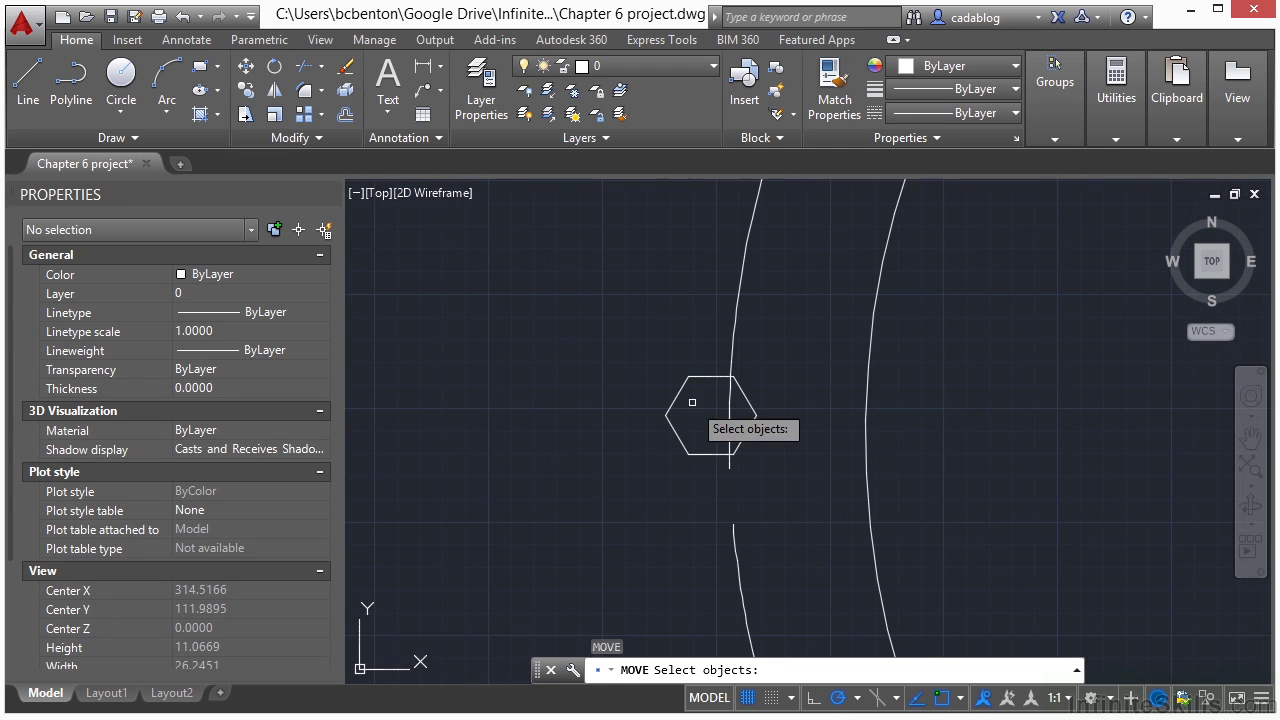
left_click(674, 404)
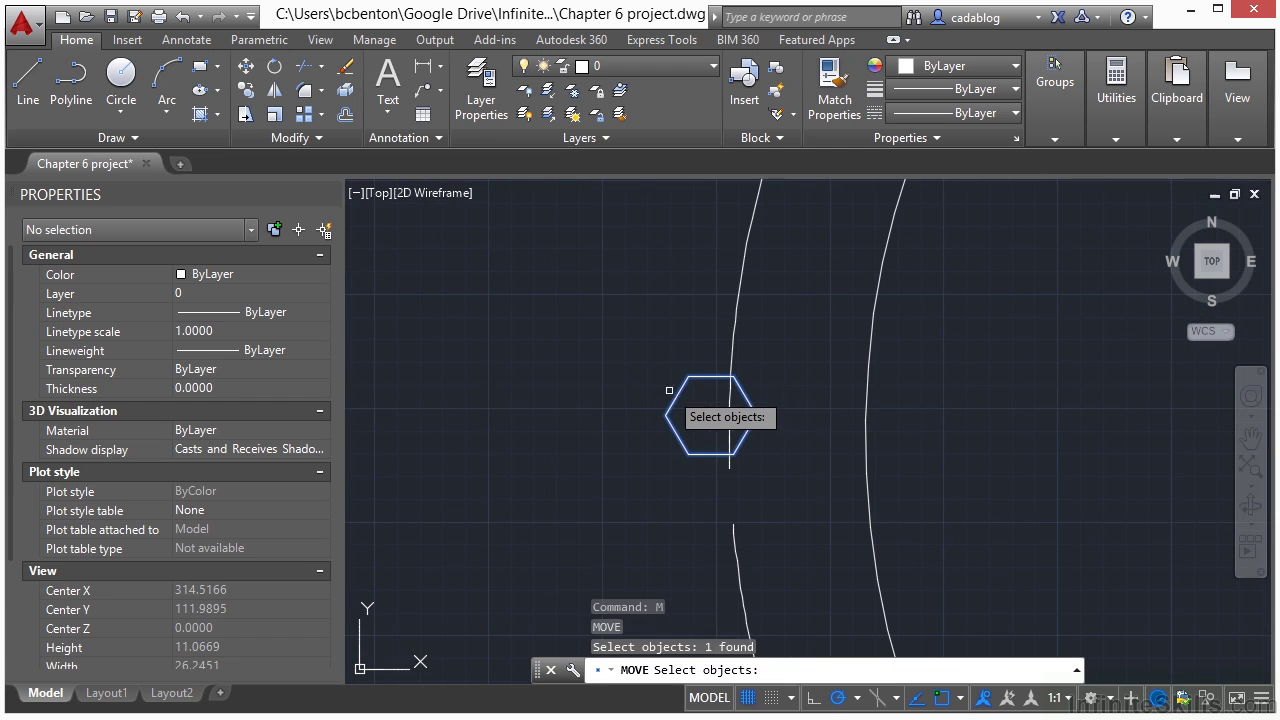
key("Return")
type("mid")
key("Return")
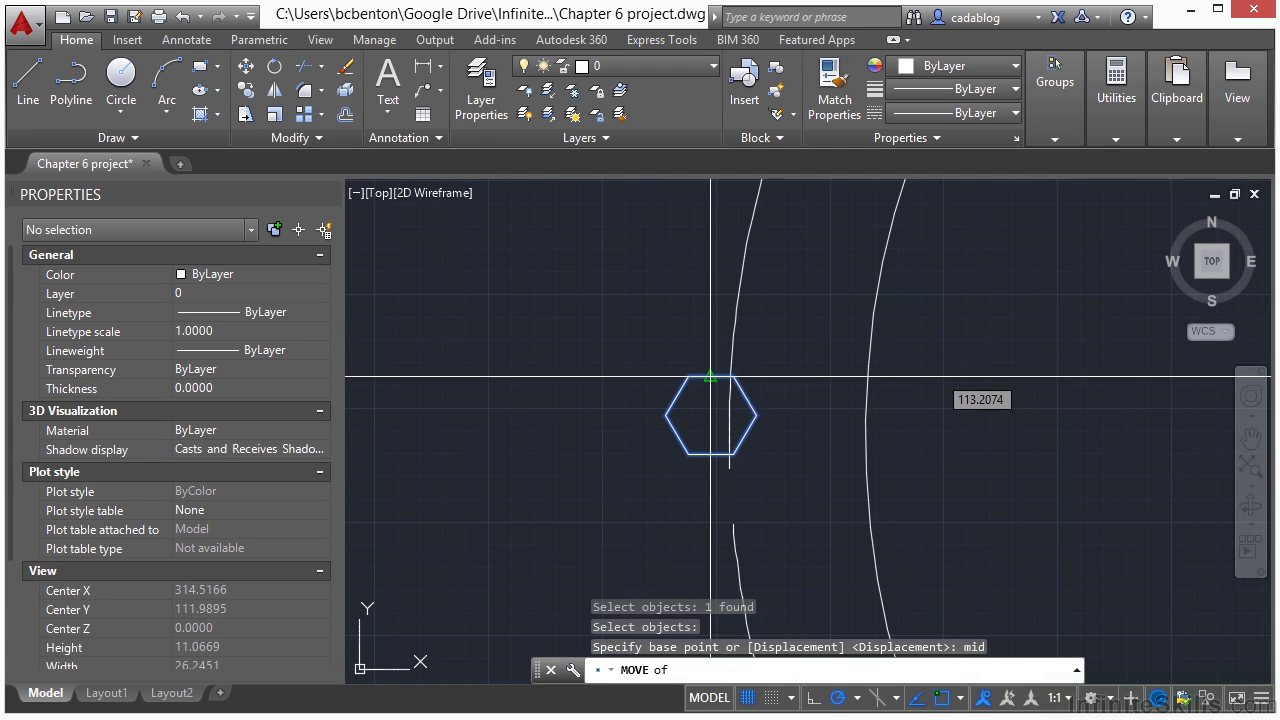
left_click(710, 377)
scroll(720, 440, "up", 4)
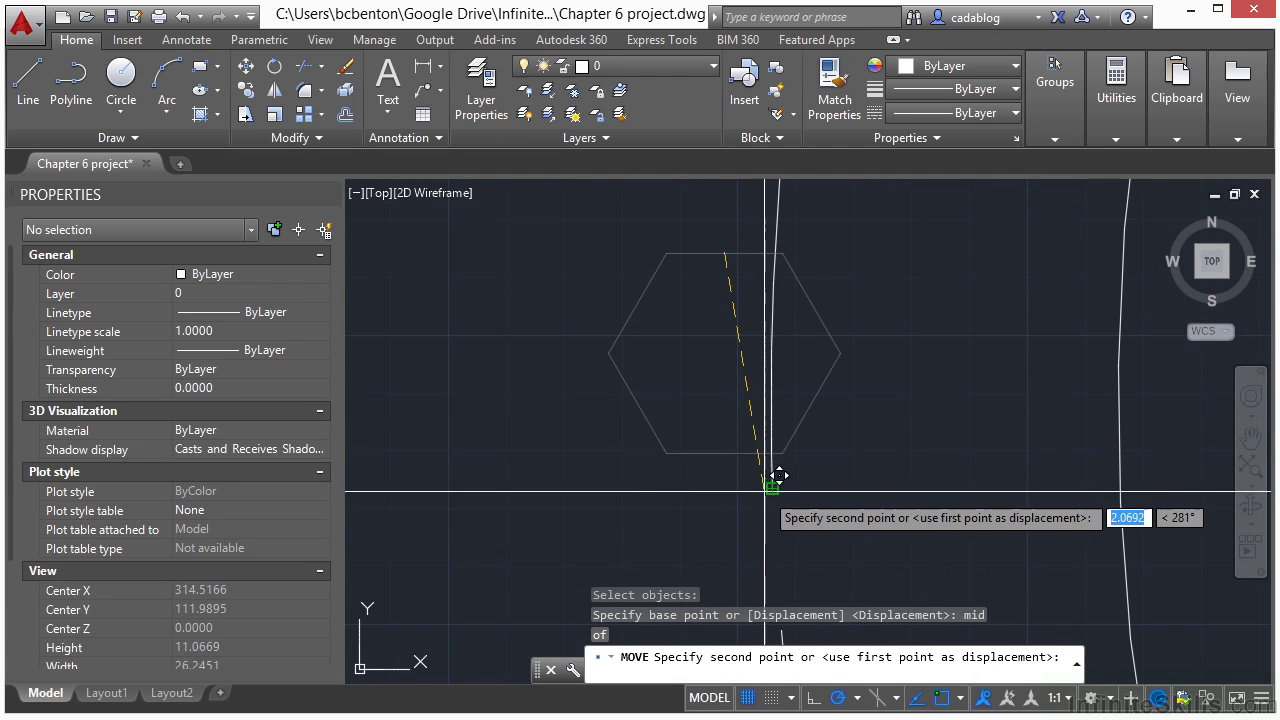
scroll(779, 475, "up", 4)
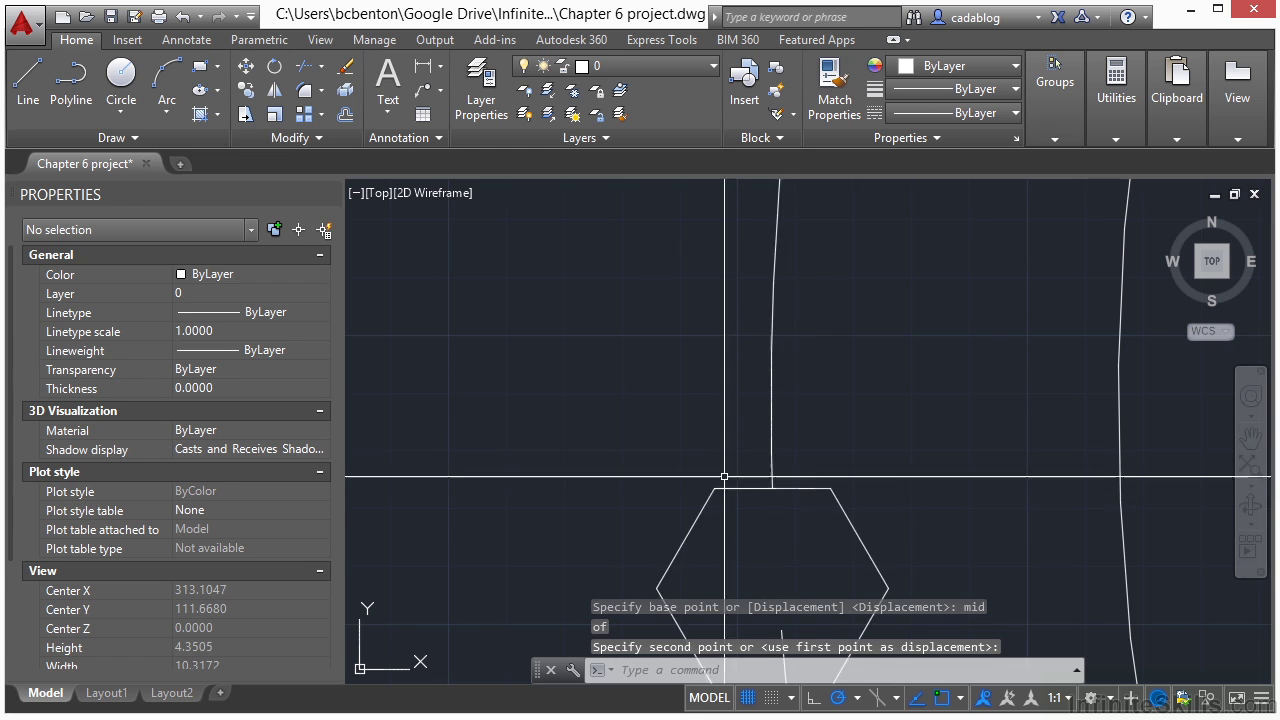
scroll(724, 477, "down", 4)
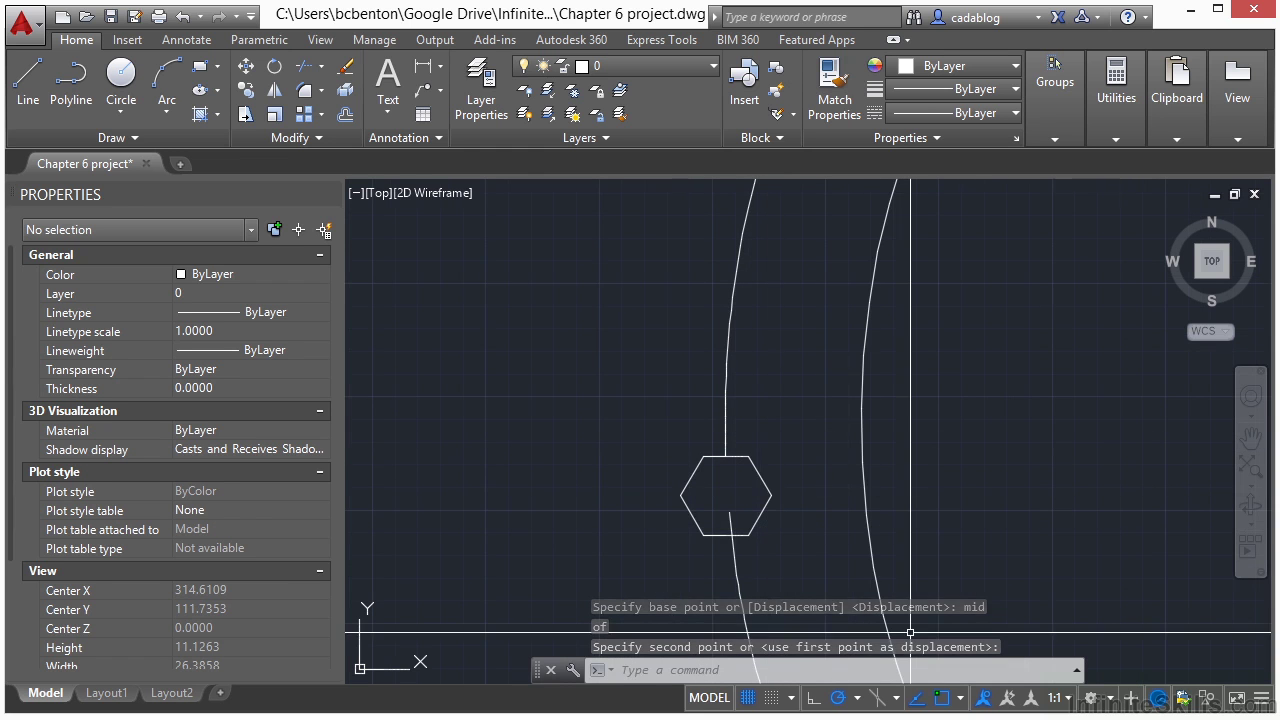
key("Escape")
Step: Break the outer curve from below the hexagon to its centre, undoing an extra break
type("br")
key("Return")
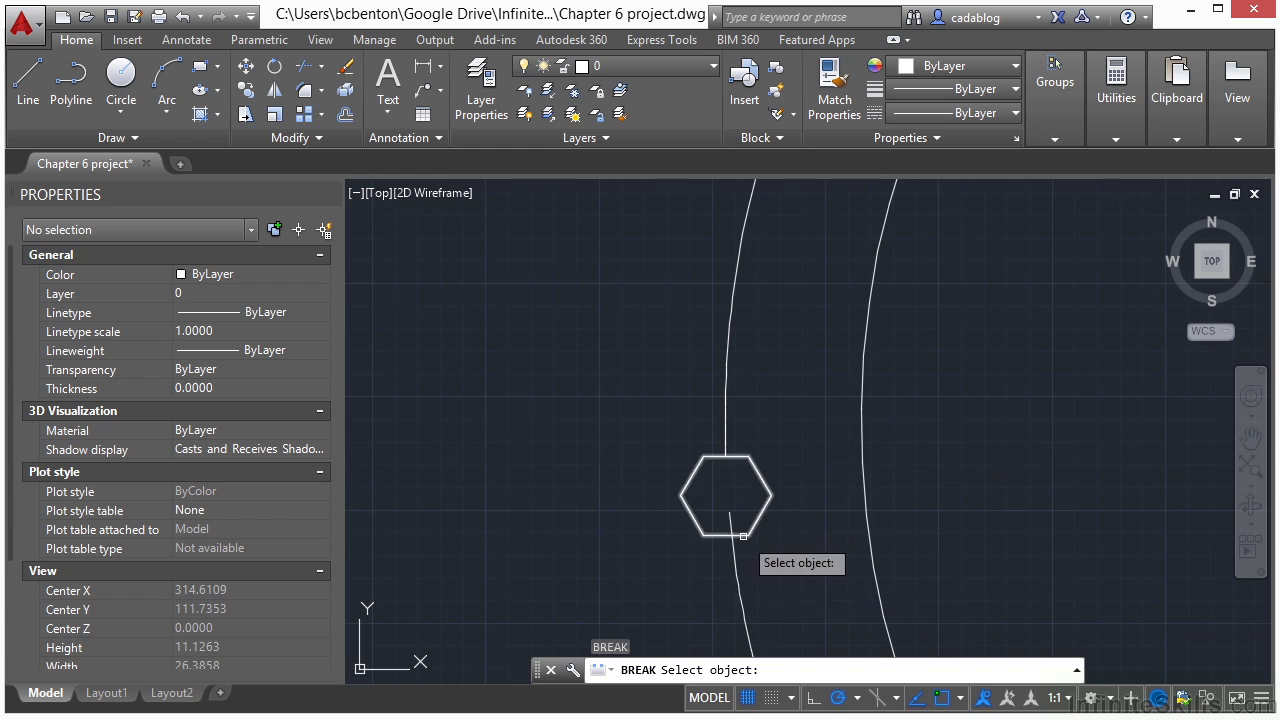
middle_click_drag(787, 581, 651, 353)
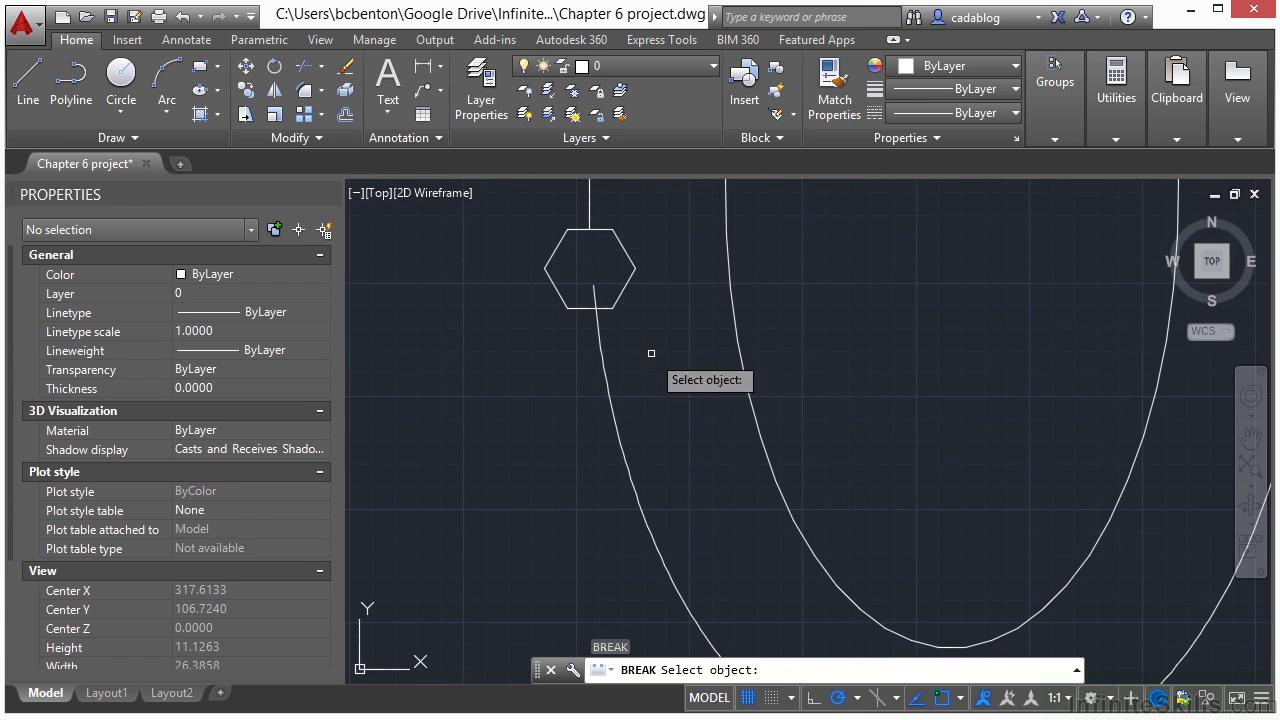
left_click(609, 396)
left_click(590, 281)
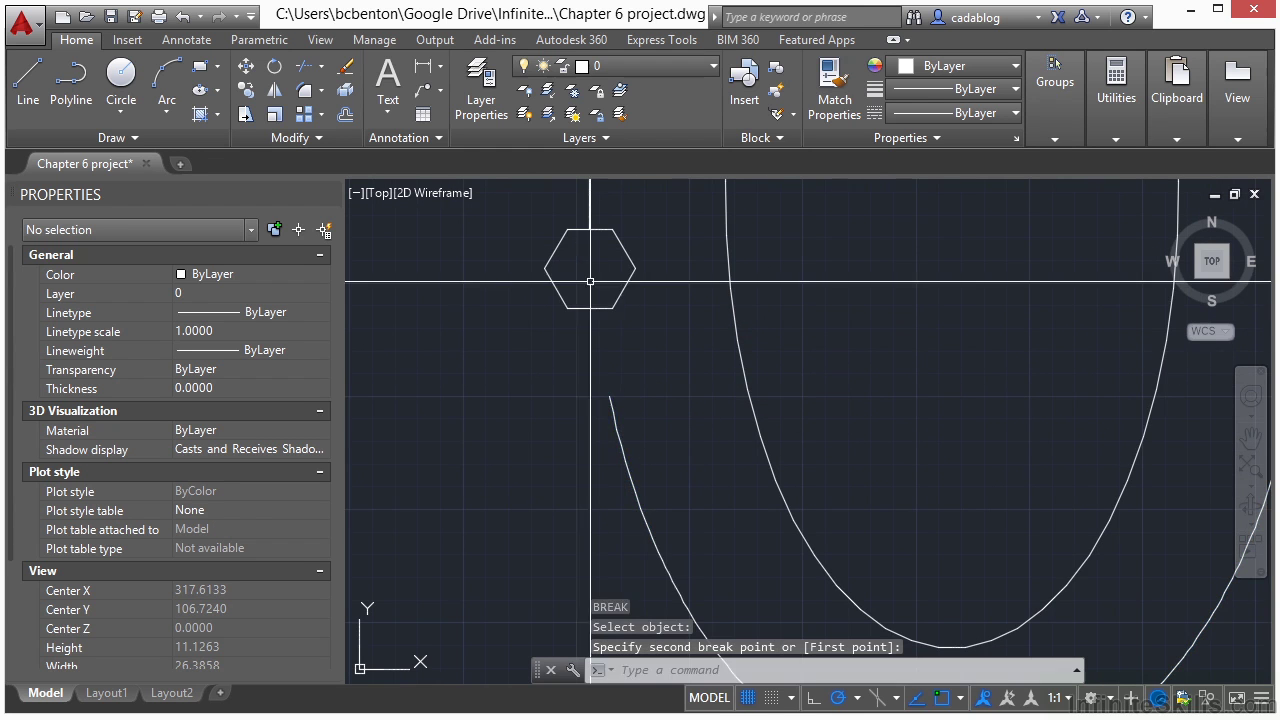
scroll(552, 480, "down", 4)
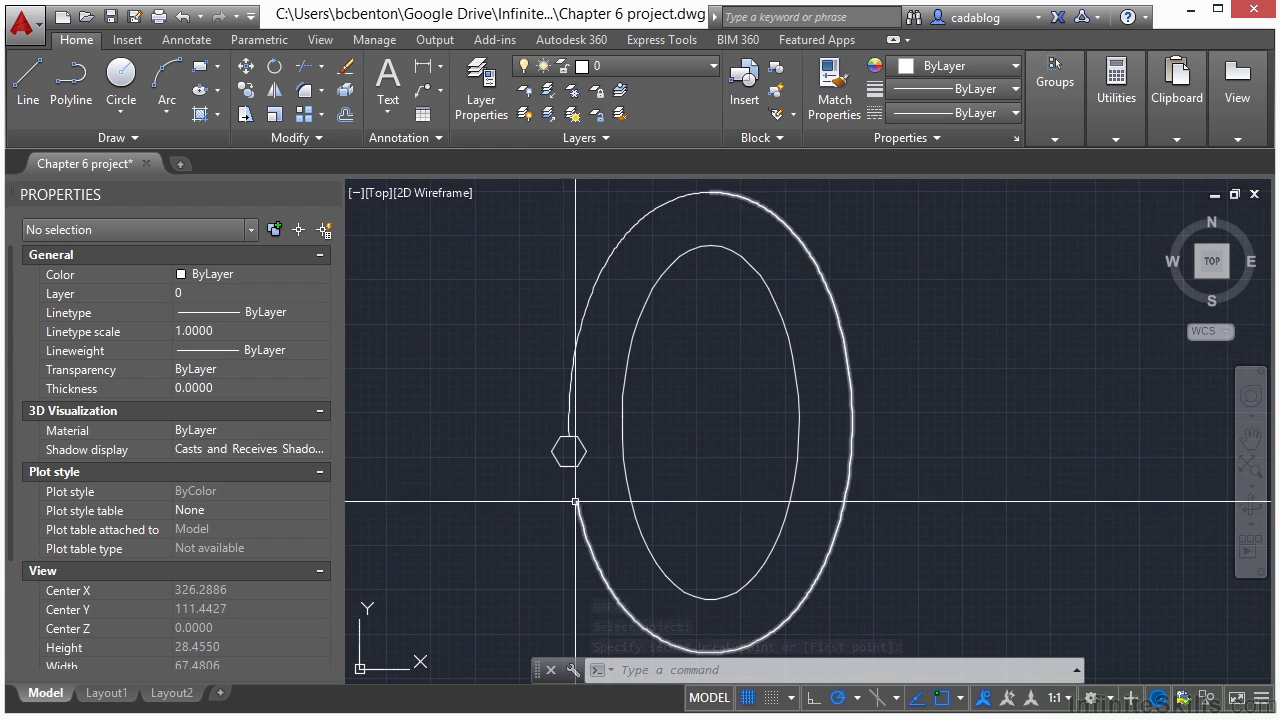
left_click(575, 501)
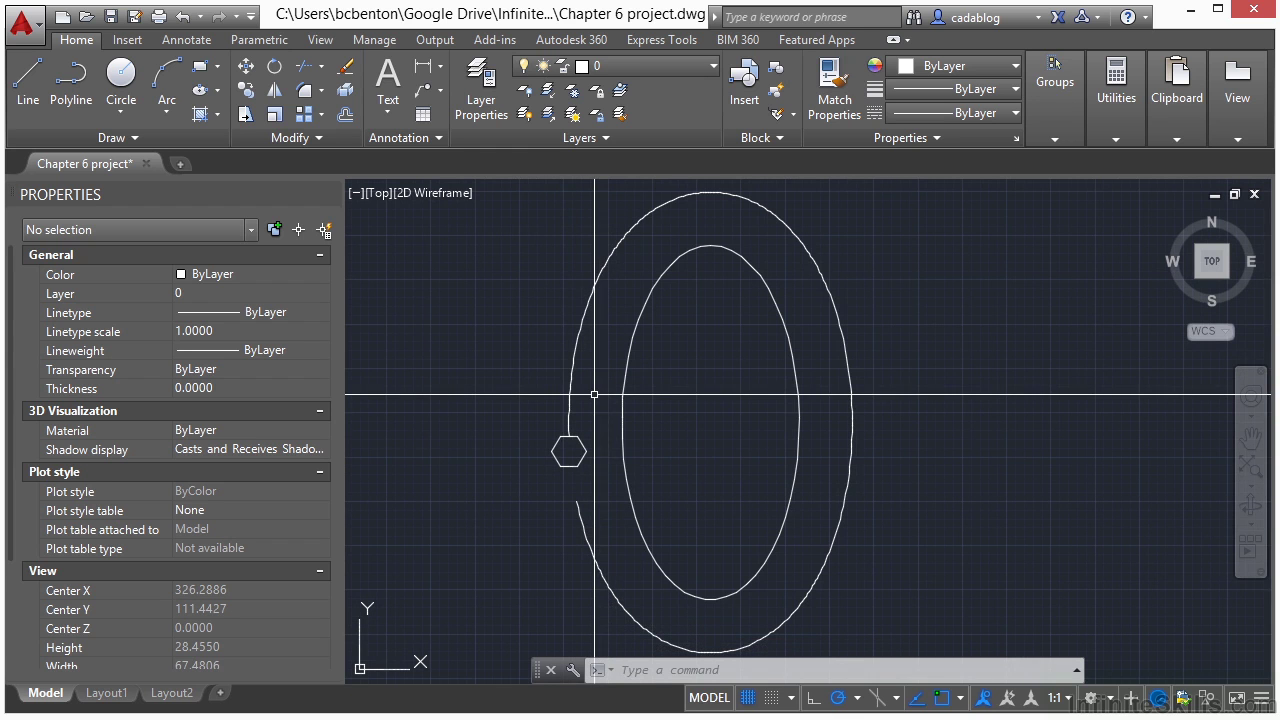
key("ctrl+z")
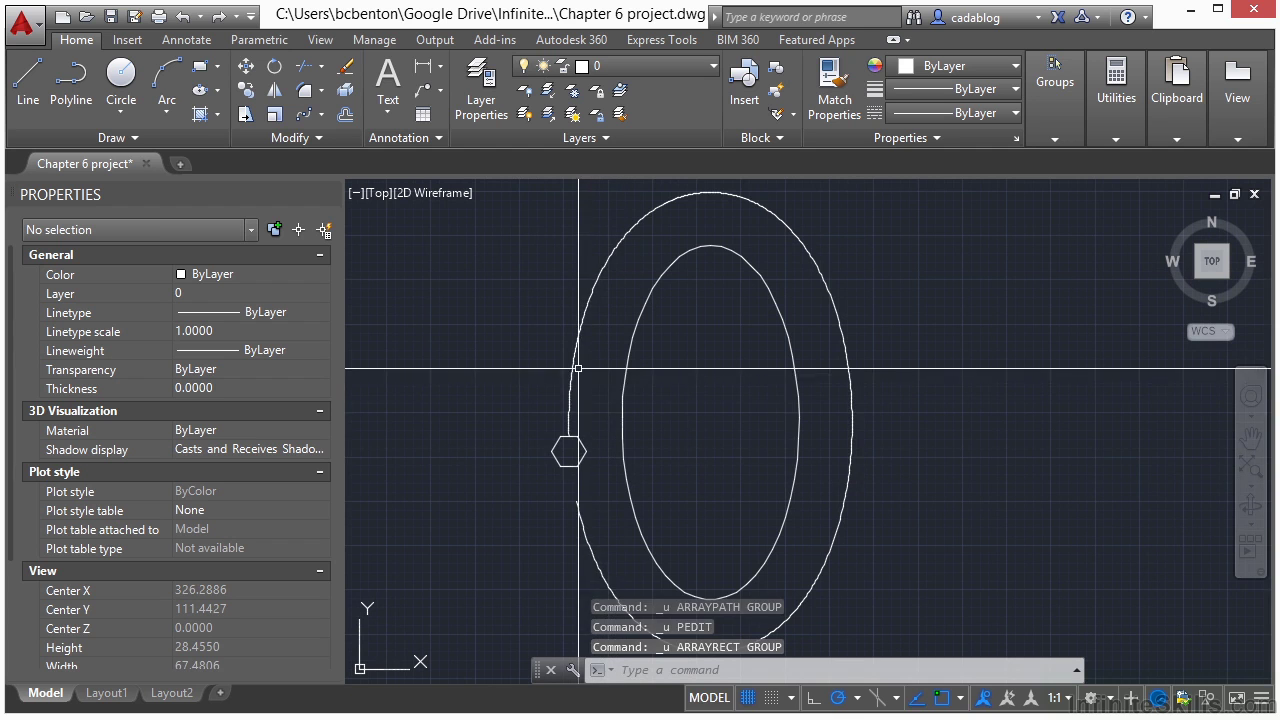
Step: Select the remaining outer arc to check the gap, then clear the selection
scroll(680, 374, "down", 2)
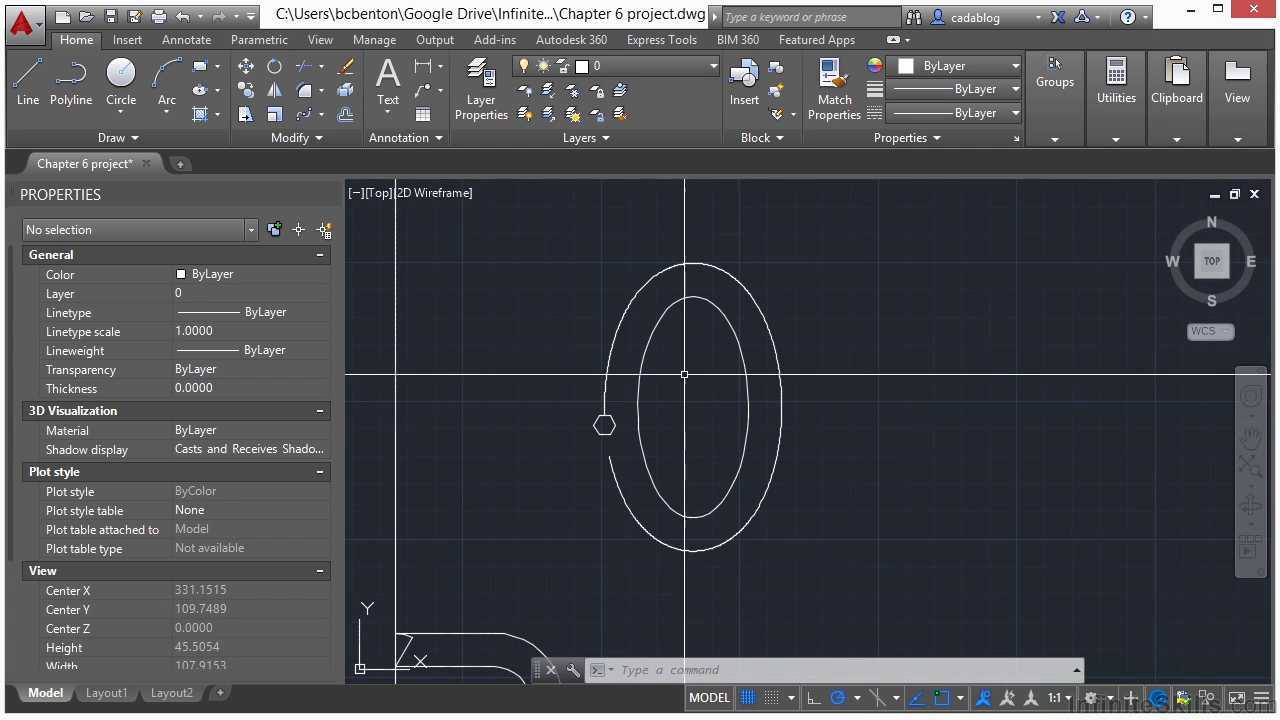
left_click(614, 344)
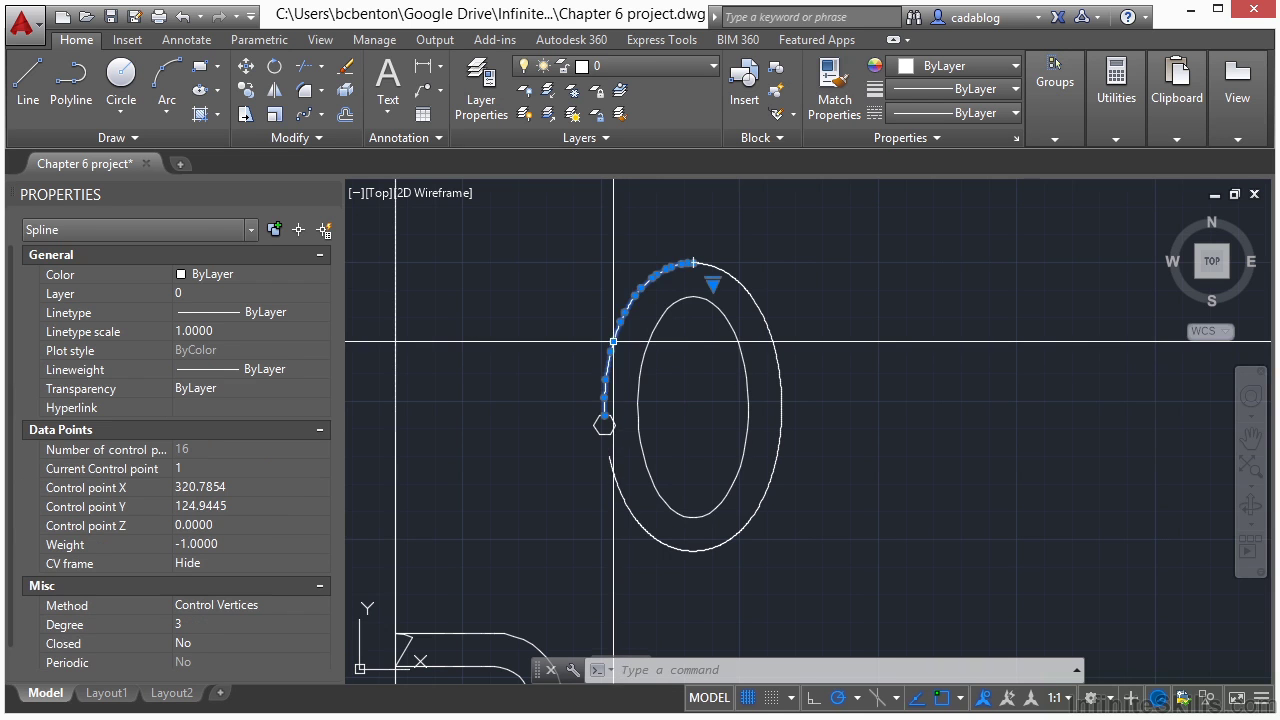
scroll(663, 266, "up", 5)
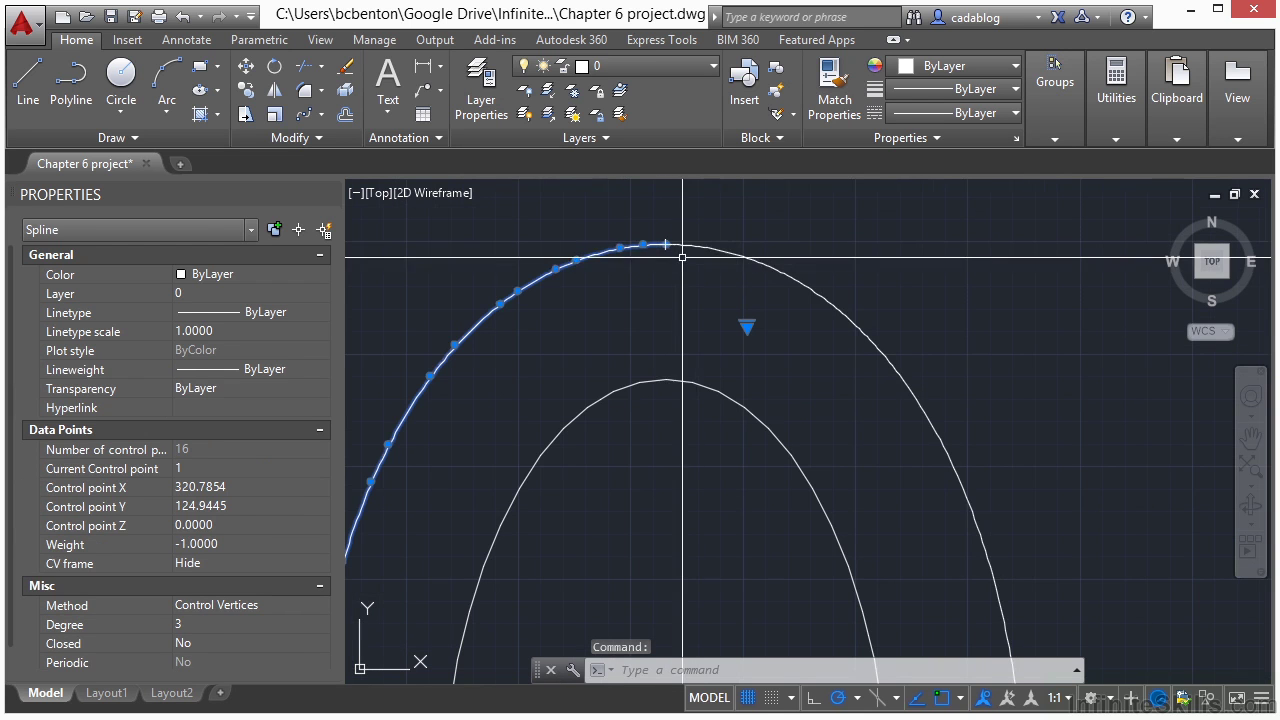
scroll(722, 255, "down", 3)
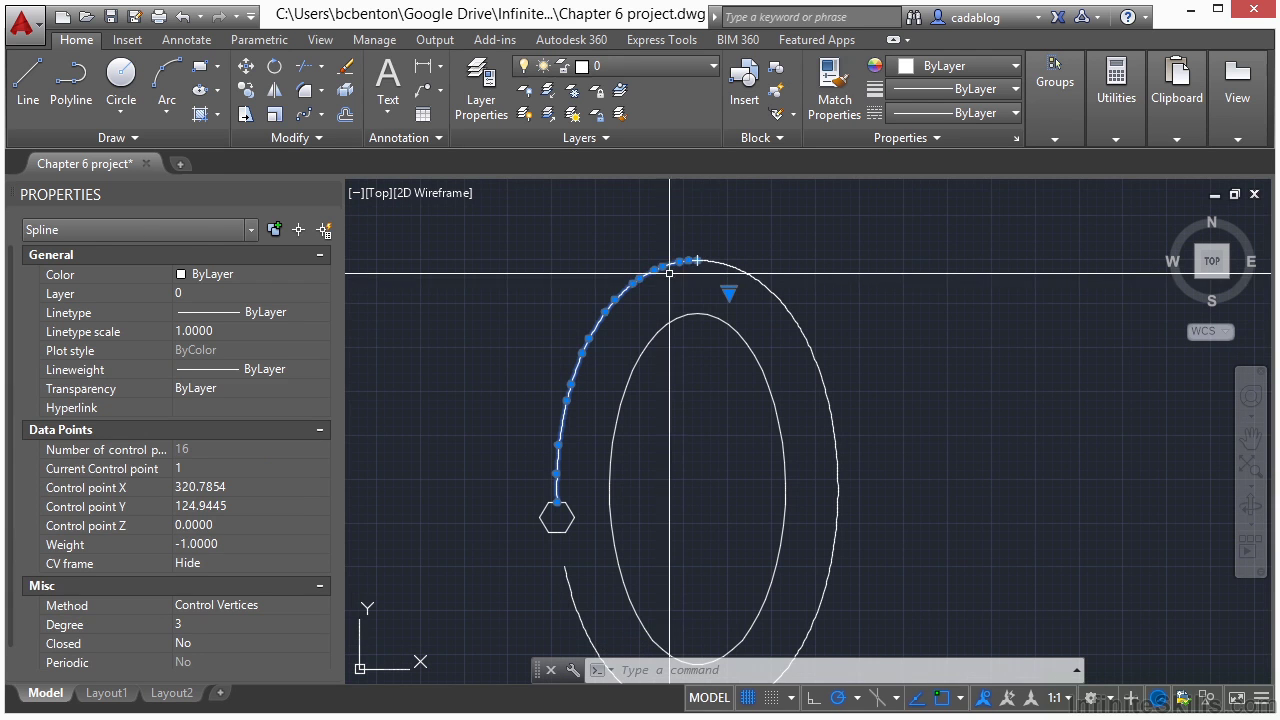
key("Escape")
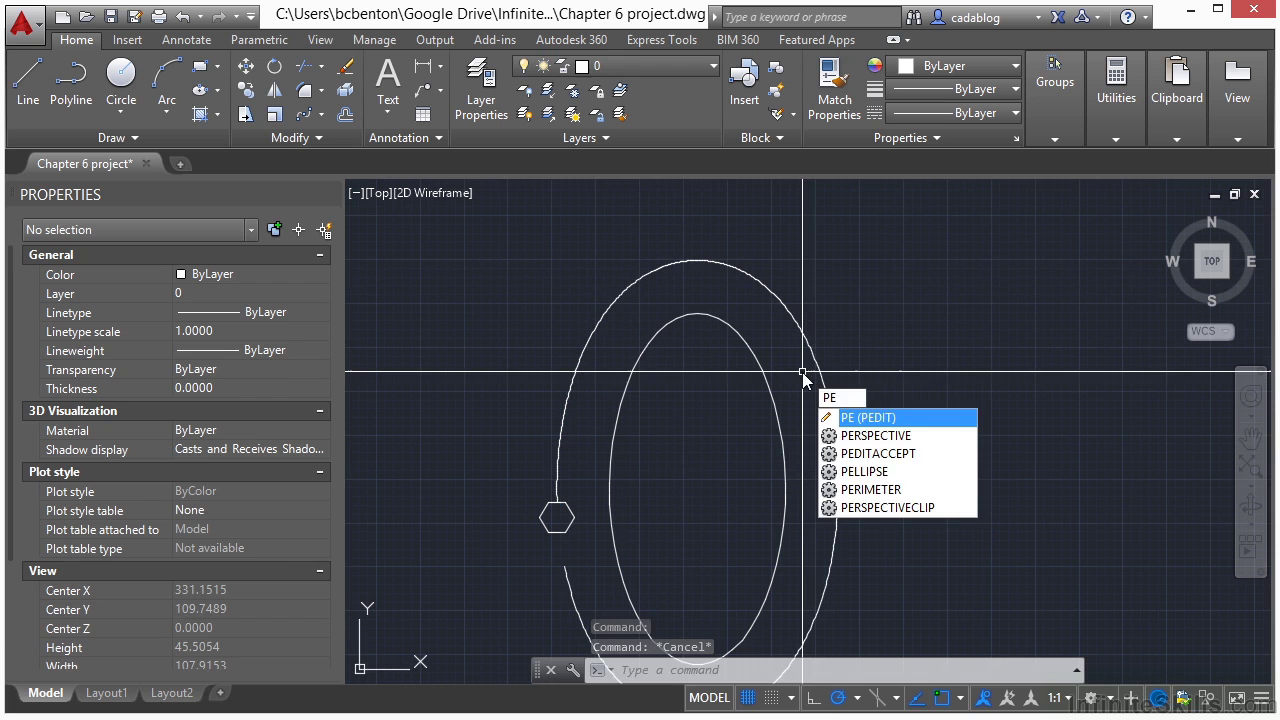
Step: Use PEDIT Multiple to convert both outer pieces to polylines (precision 10) and join them
key("Return")
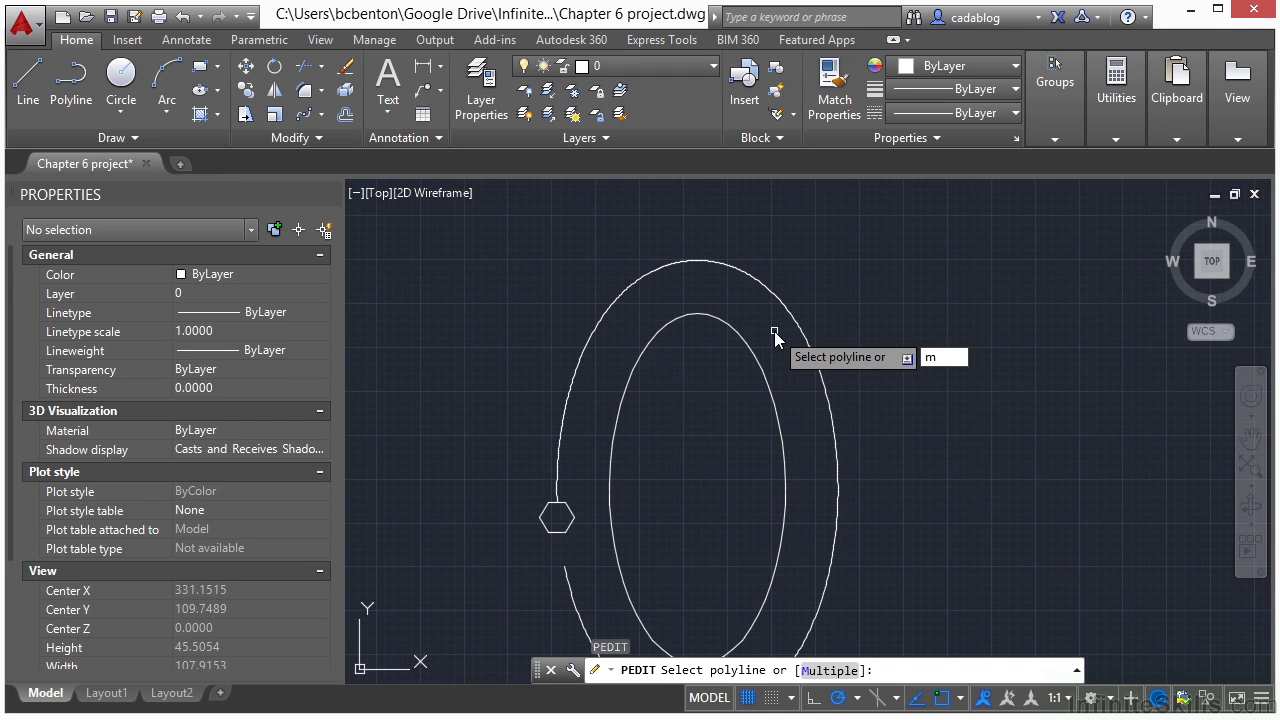
key("Return")
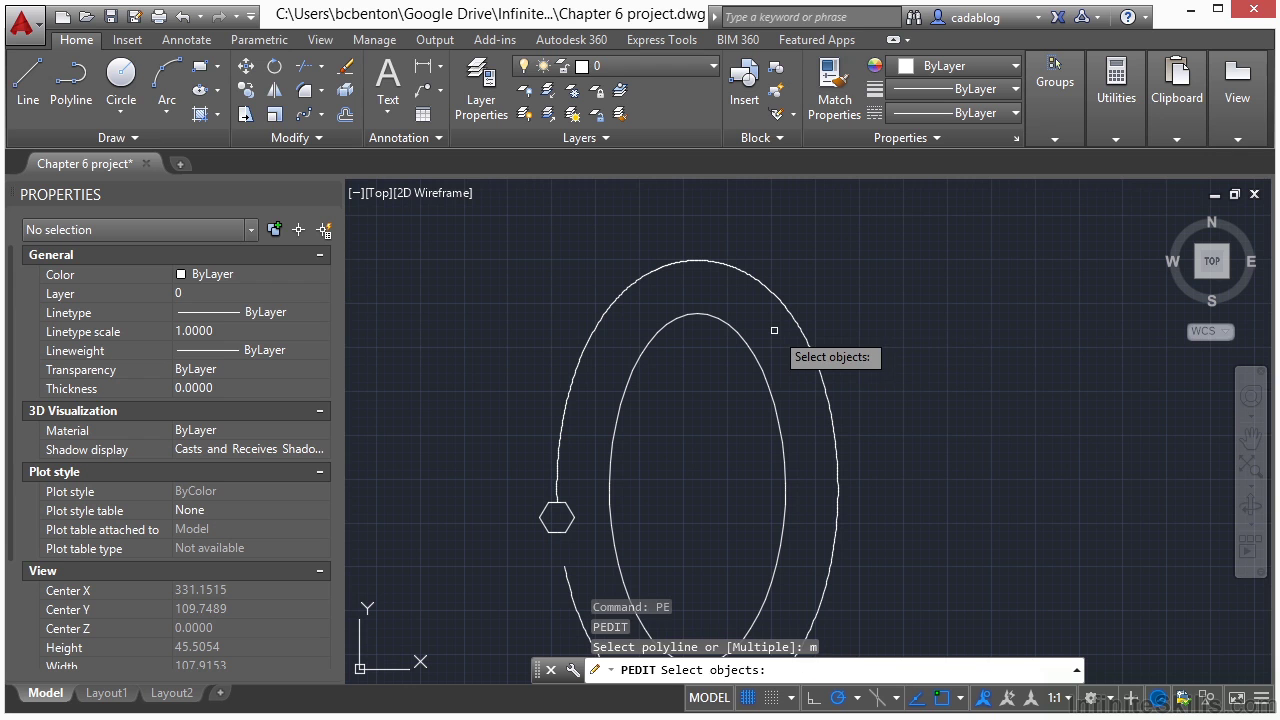
left_click(745, 275)
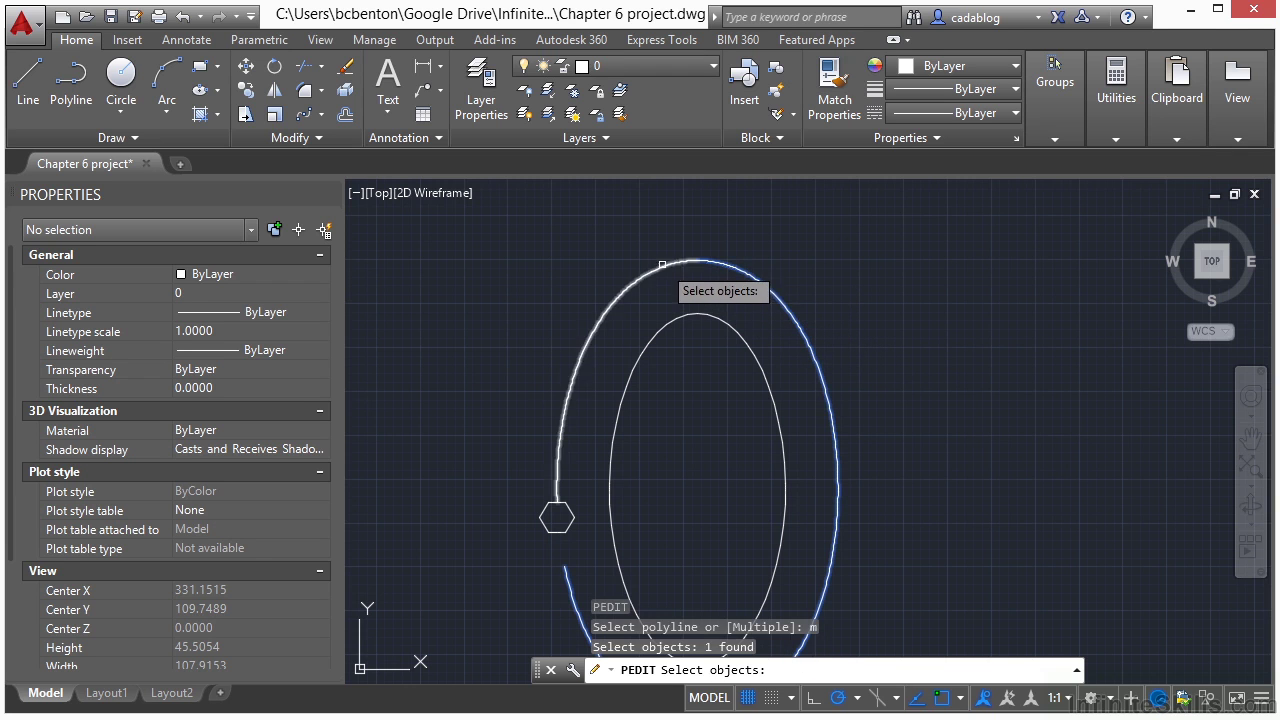
left_click(712, 261)
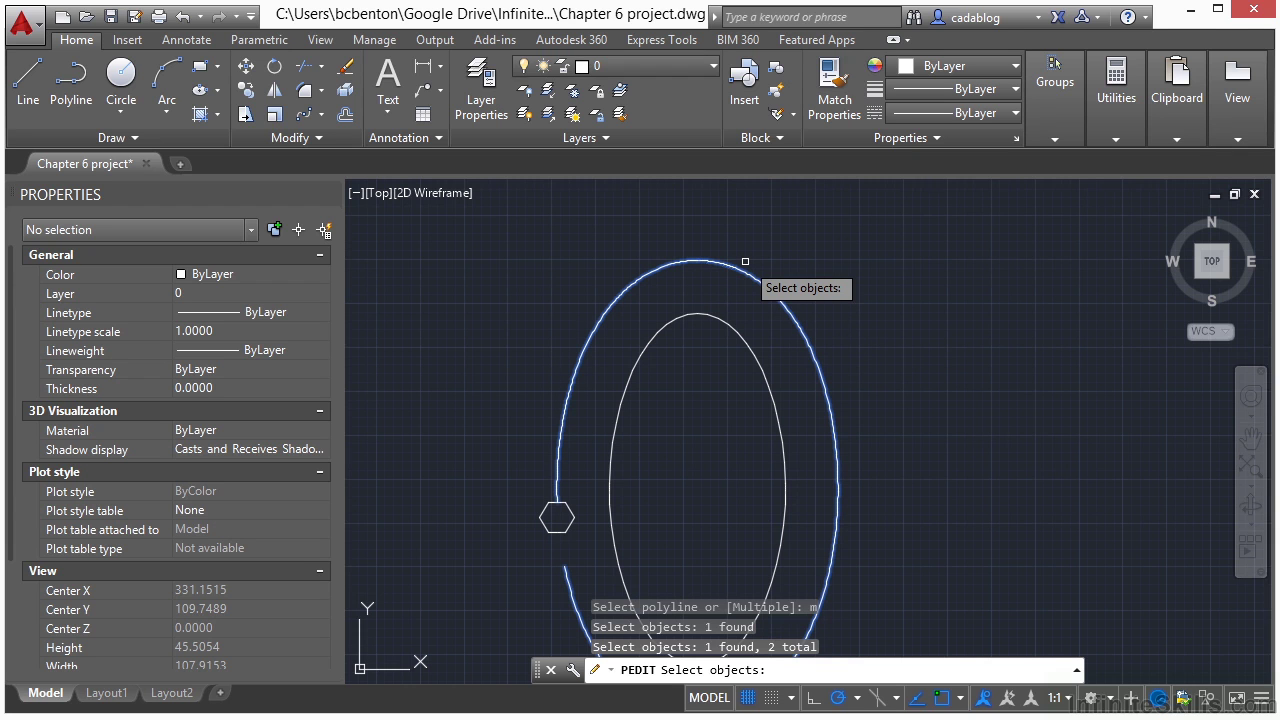
key("Return")
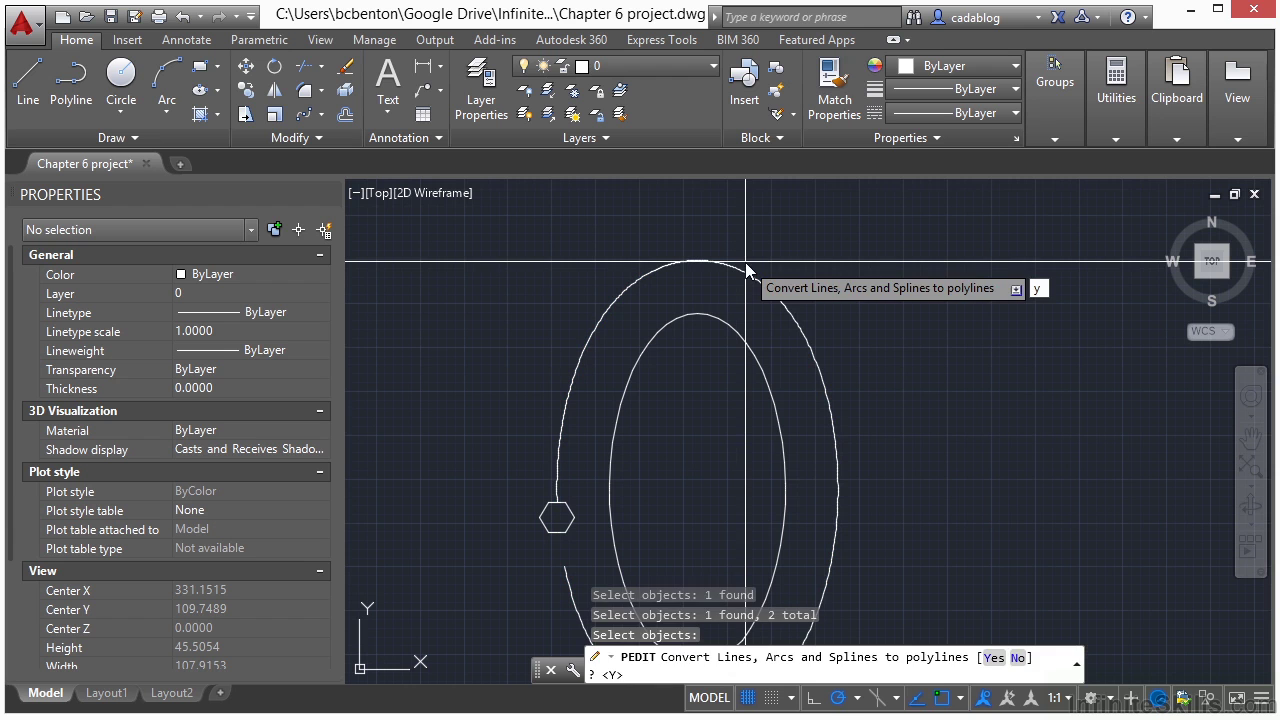
key("Return")
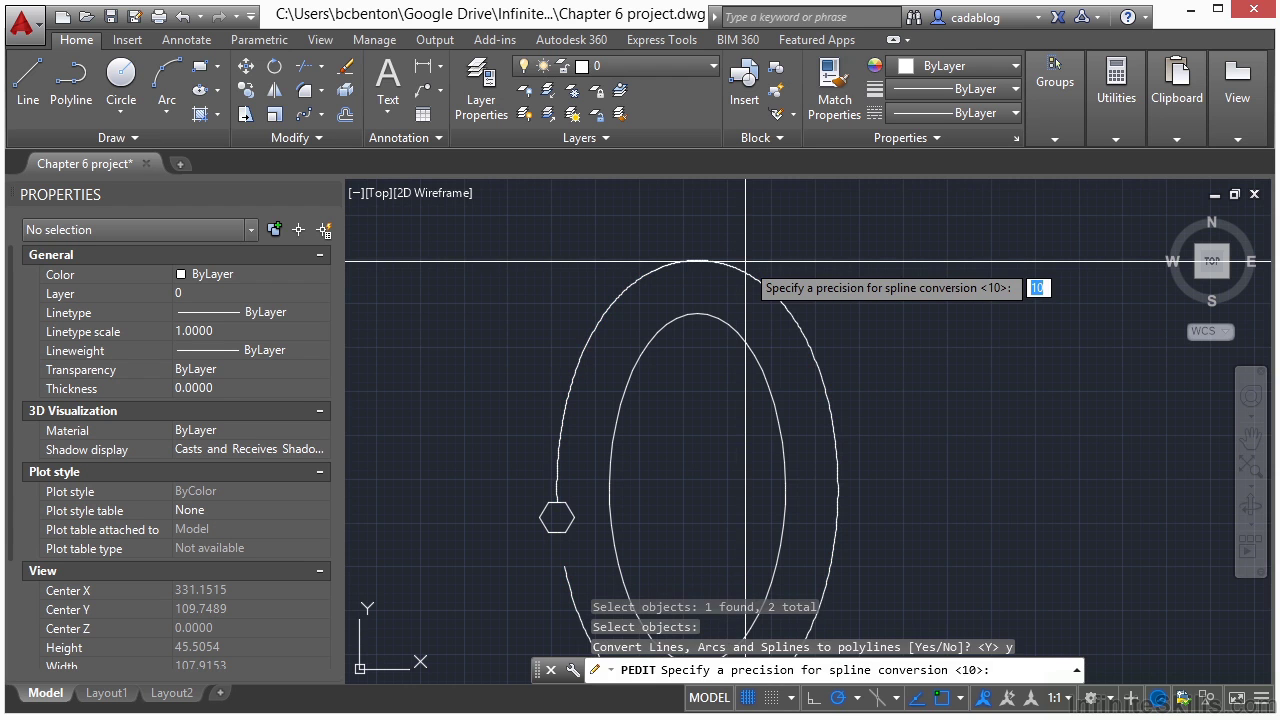
key("Return")
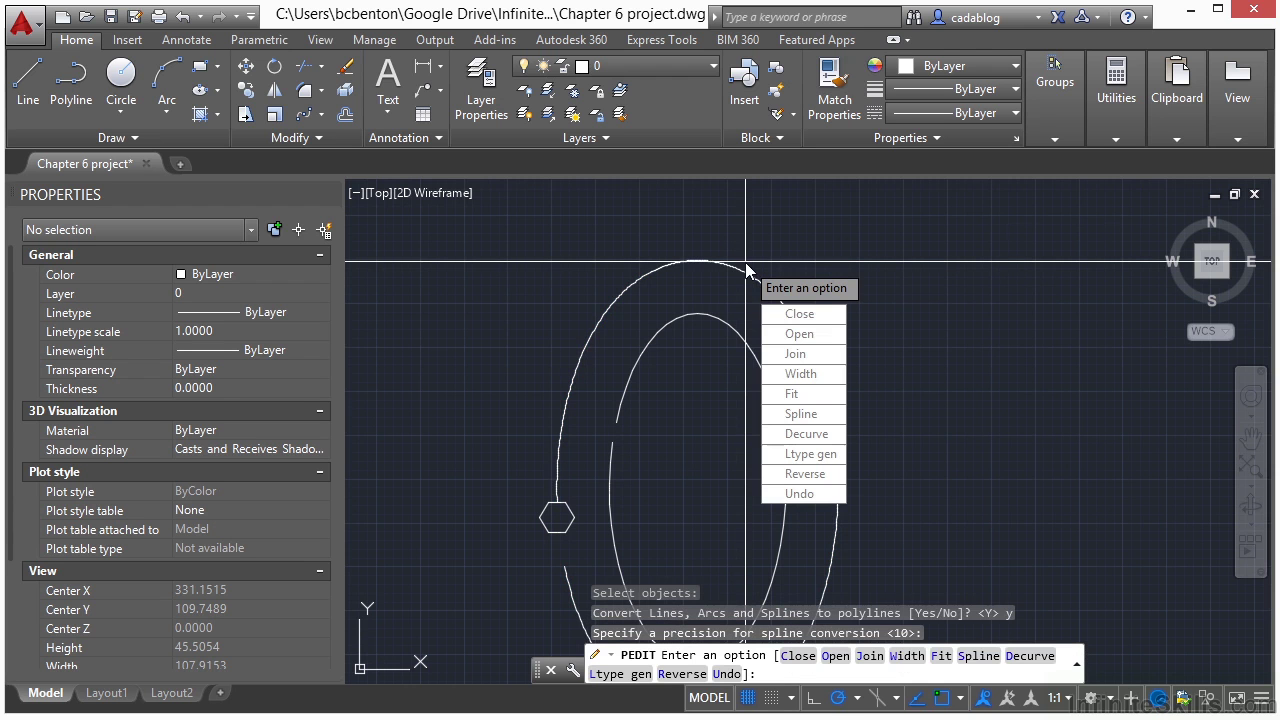
left_click(822, 356)
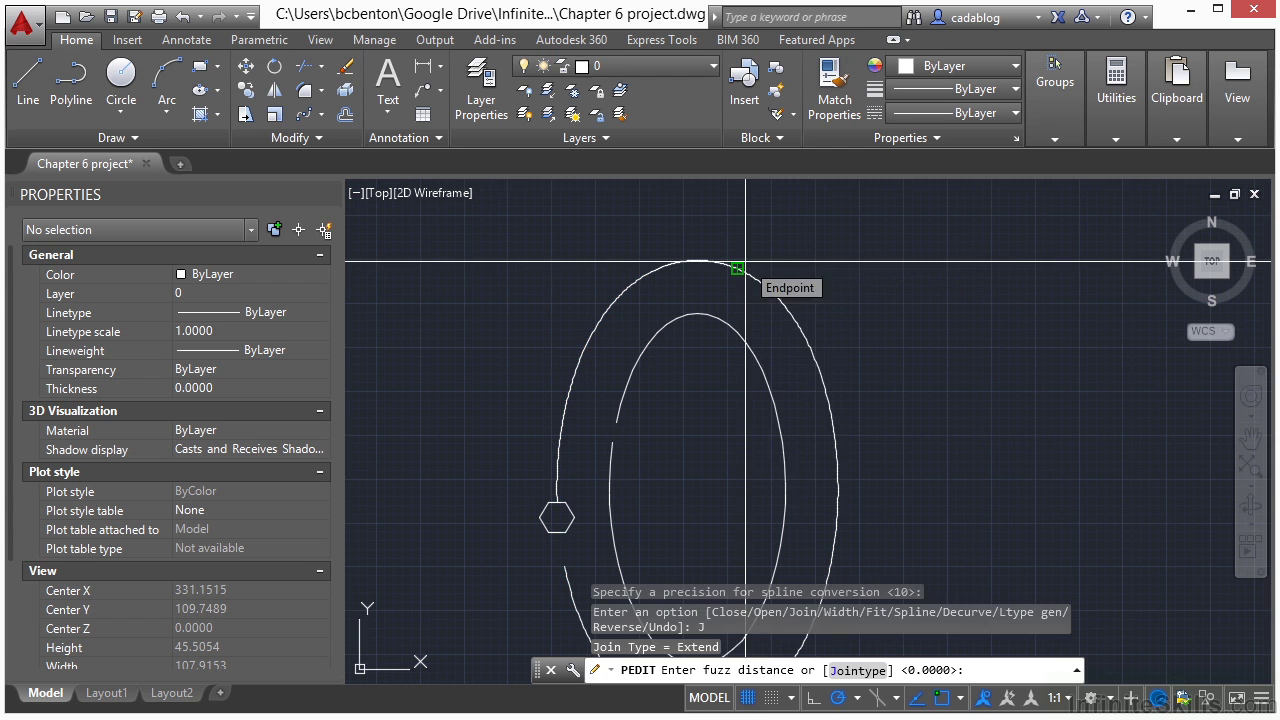
key("Return")
key("Return")
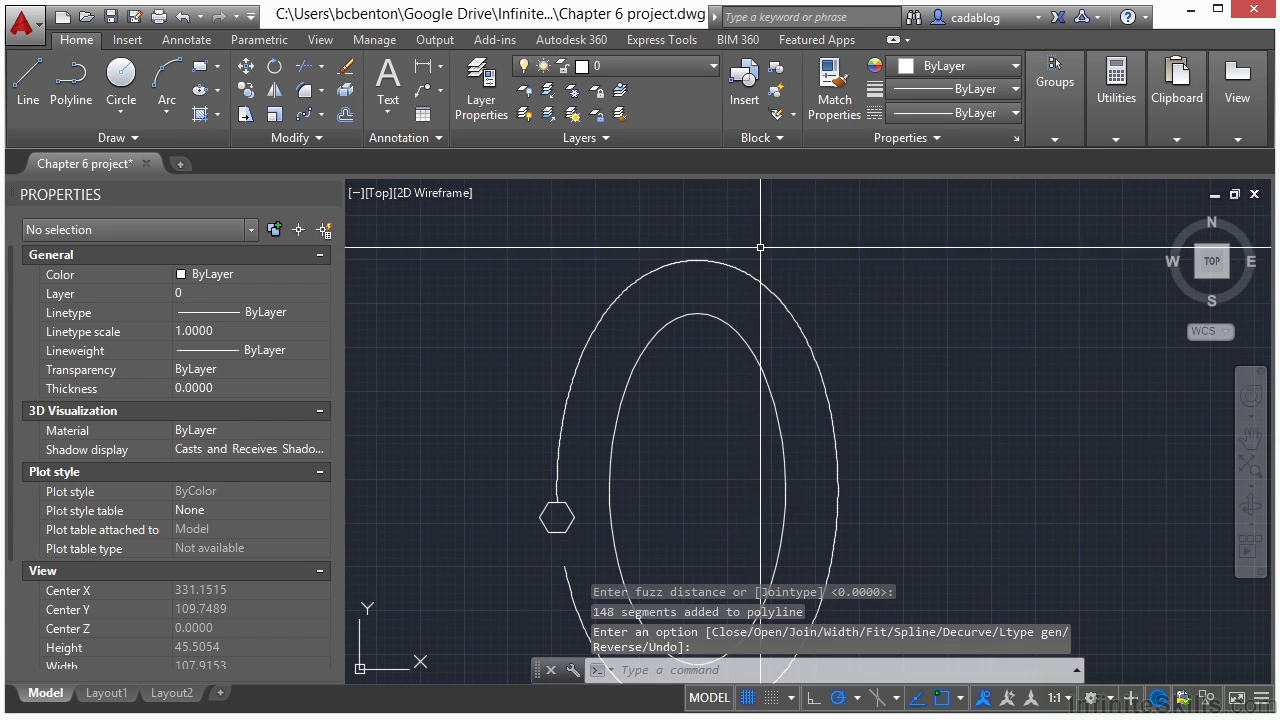
Step: Select the joined outer polyline to verify it, then deselect it
left_click(693, 650)
scroll(640, 336, "down", 2)
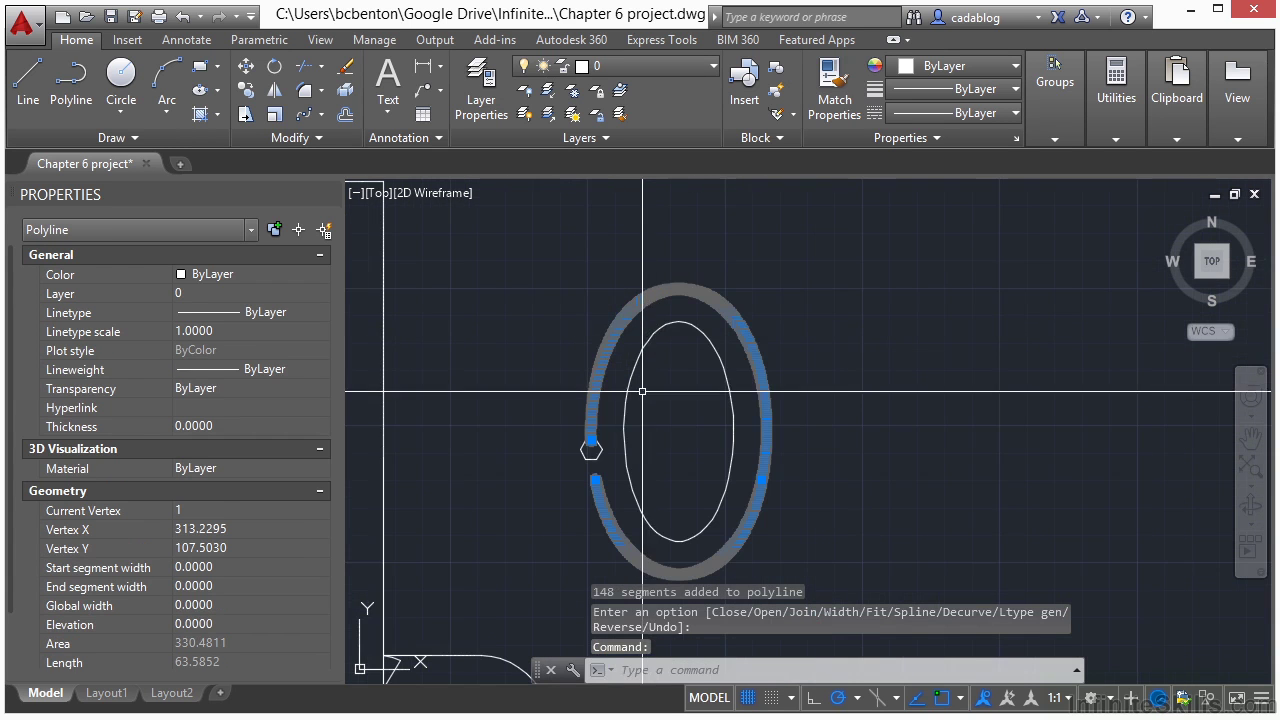
scroll(628, 376, "up", 6)
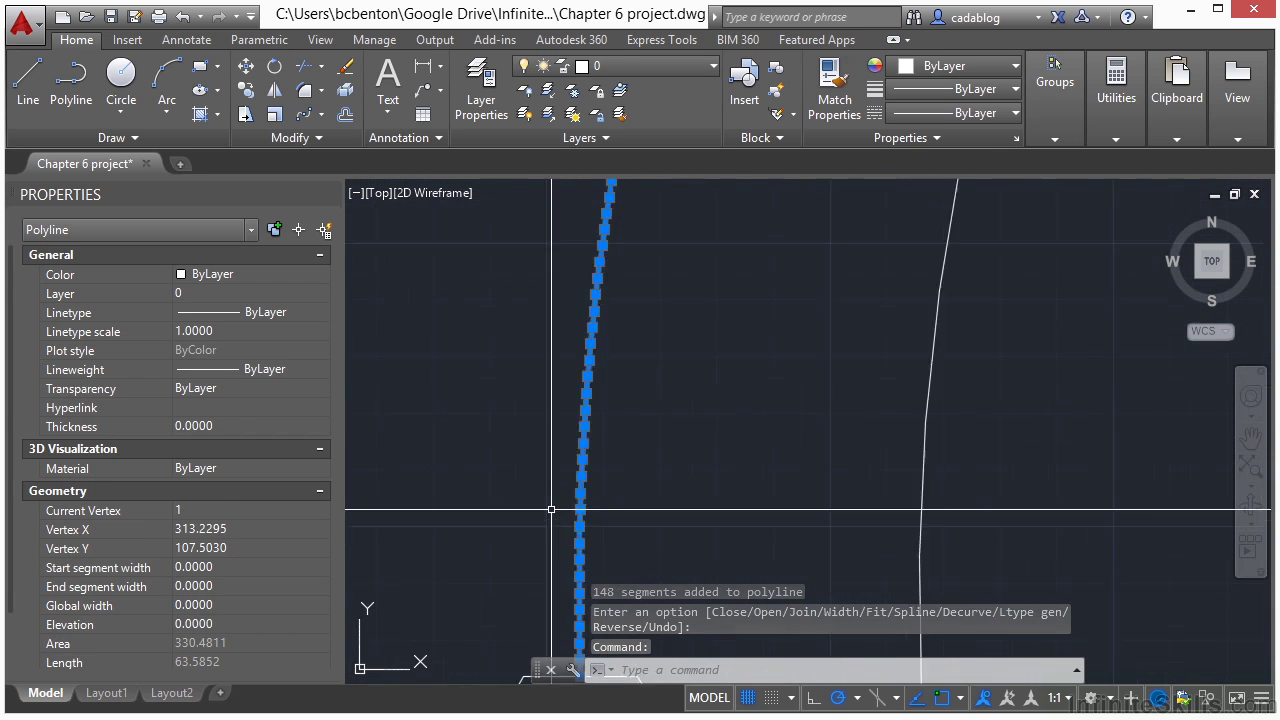
scroll(643, 467, "up", 3)
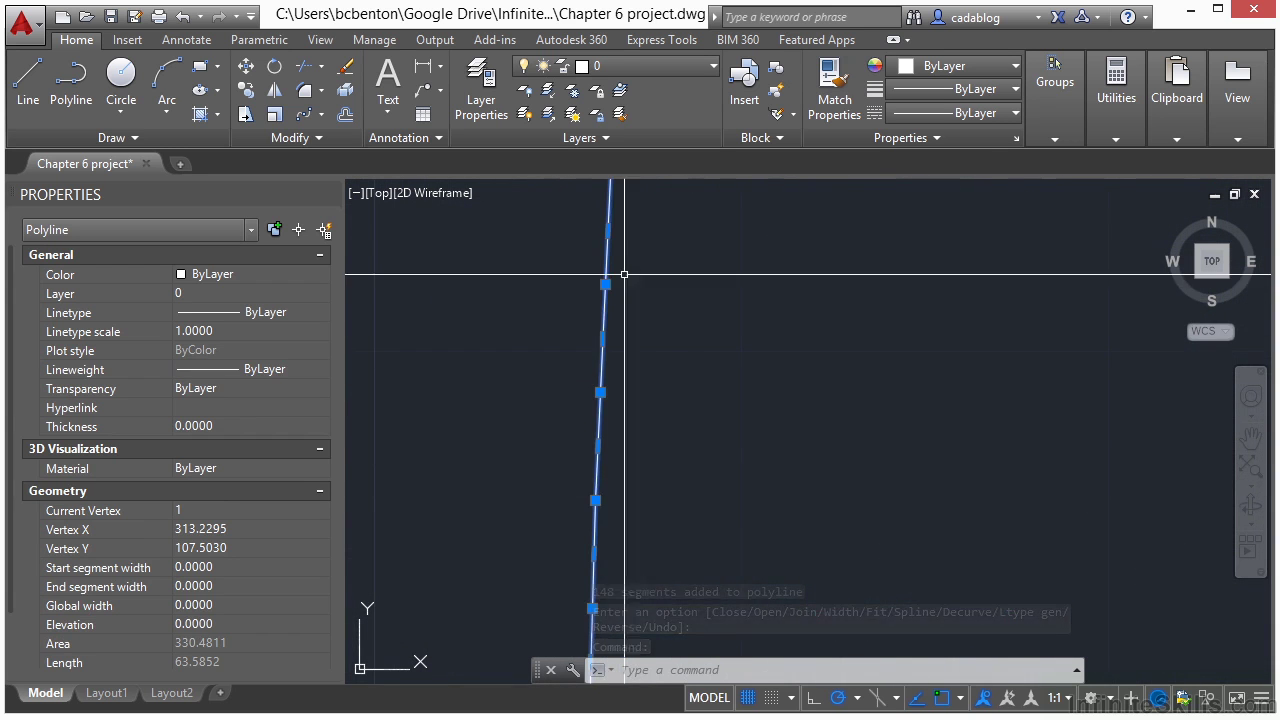
scroll(678, 371, "down", 4)
key("Escape")
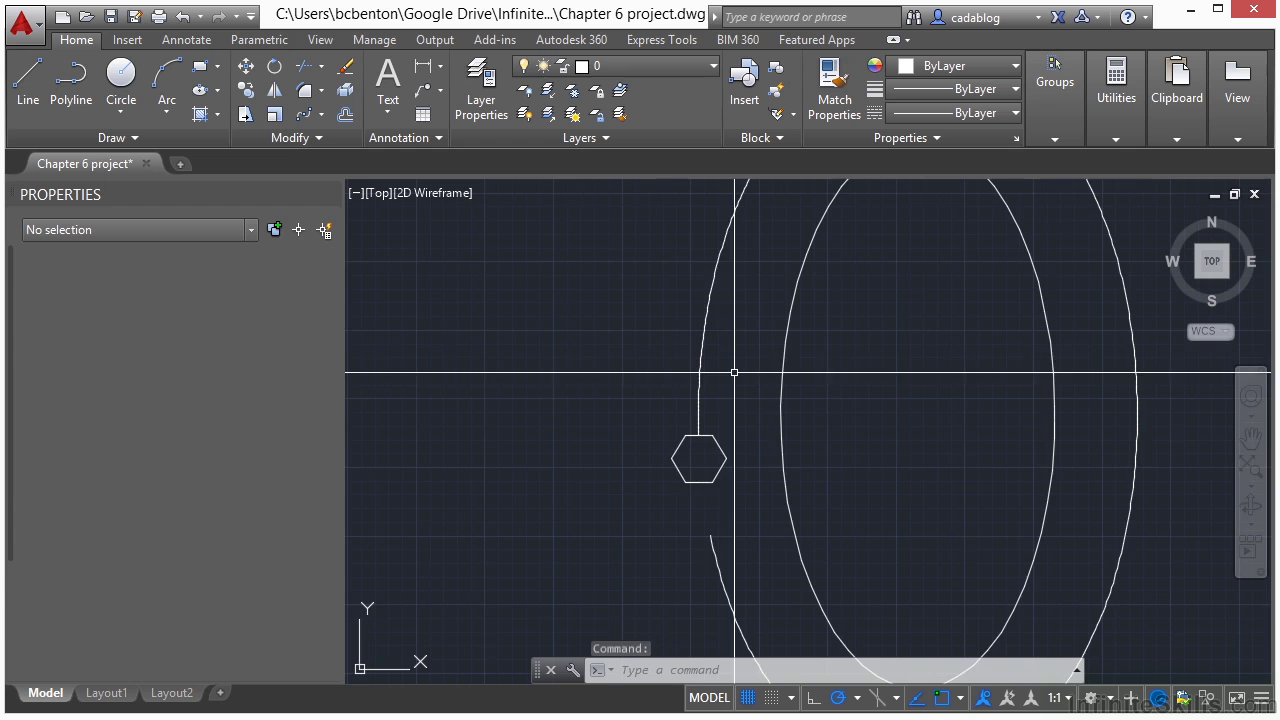
Step: Path-array the hexagon bush along the outer curve with items aligned, giving 22 copies
scroll(660, 352, "down", 4)
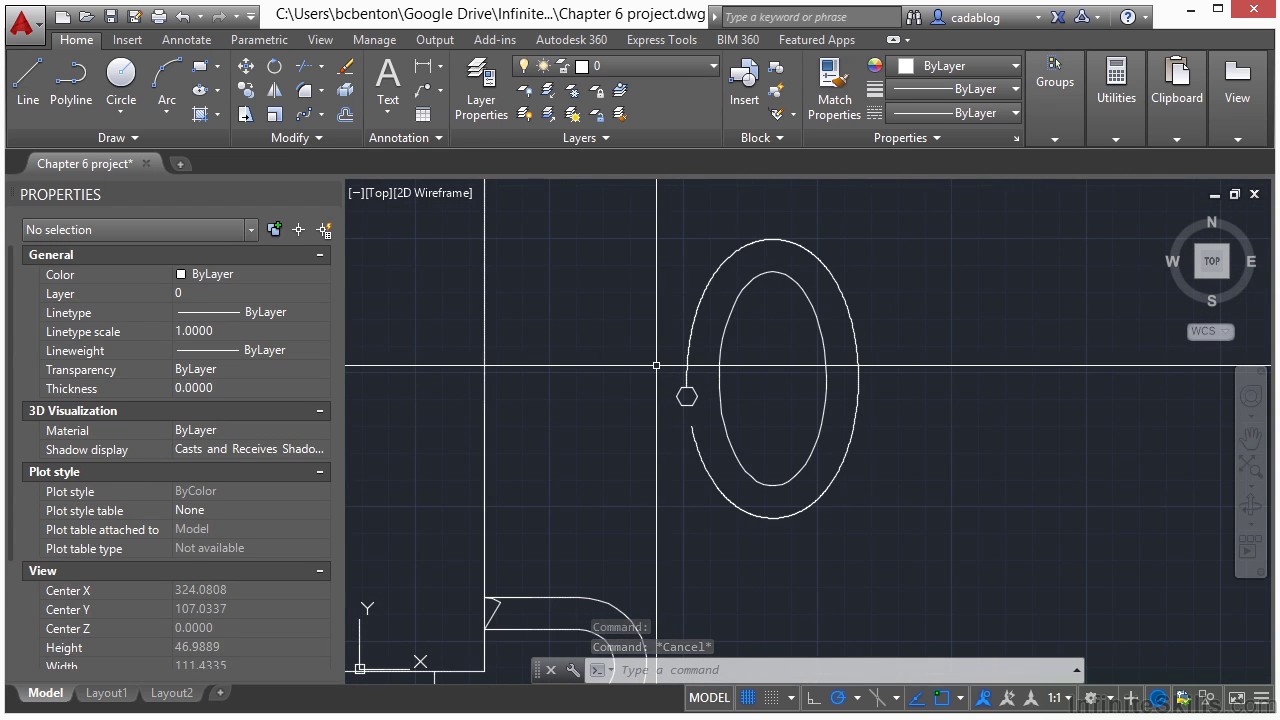
left_click(322, 115)
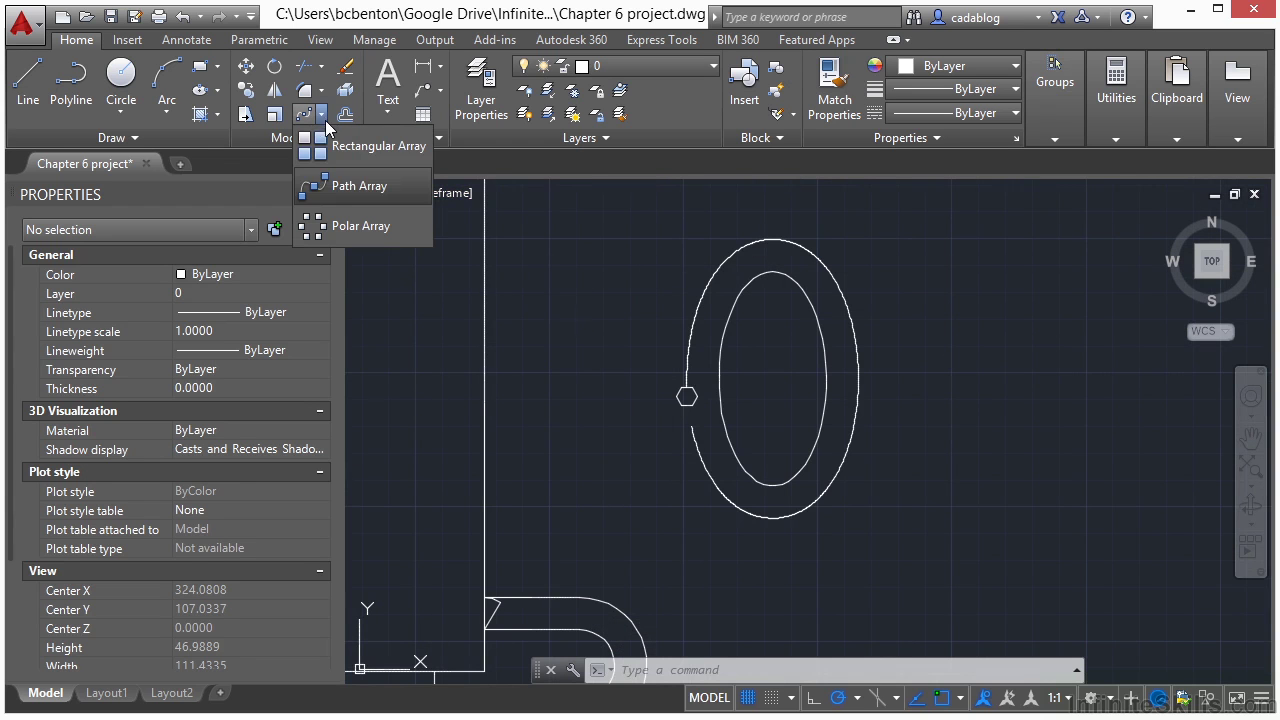
left_click(358, 190)
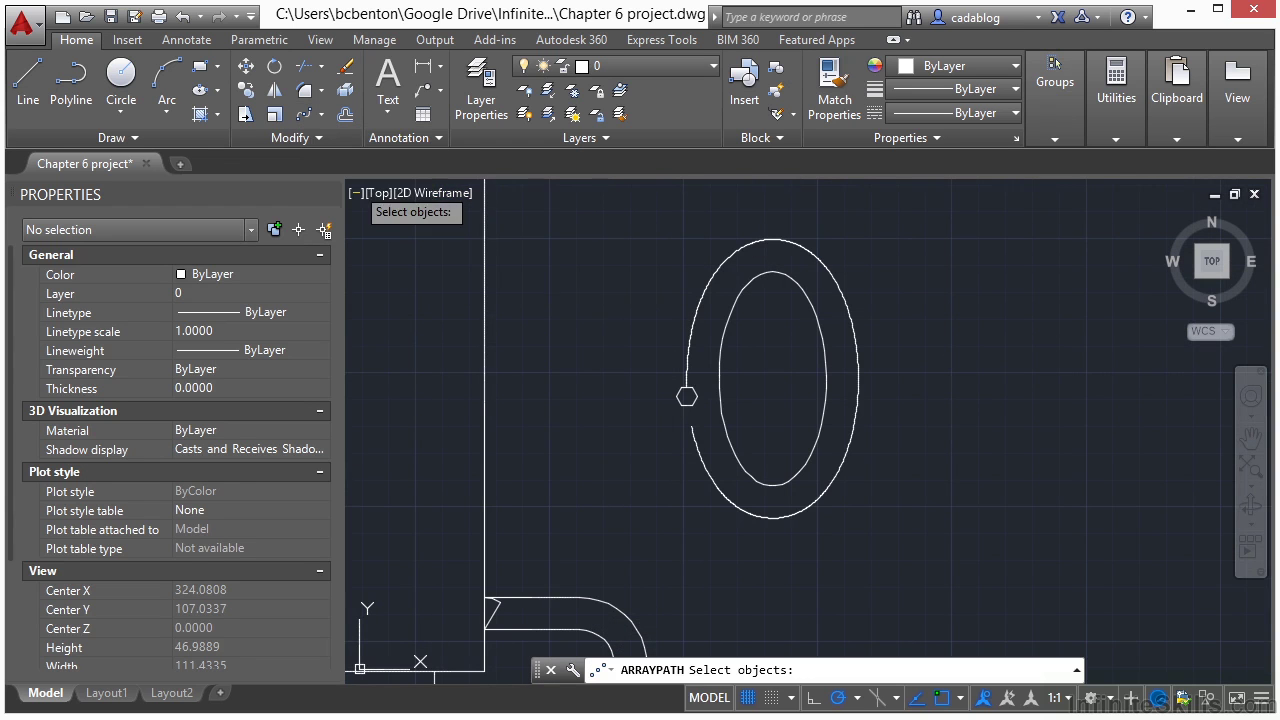
left_click(692, 401)
key("Return")
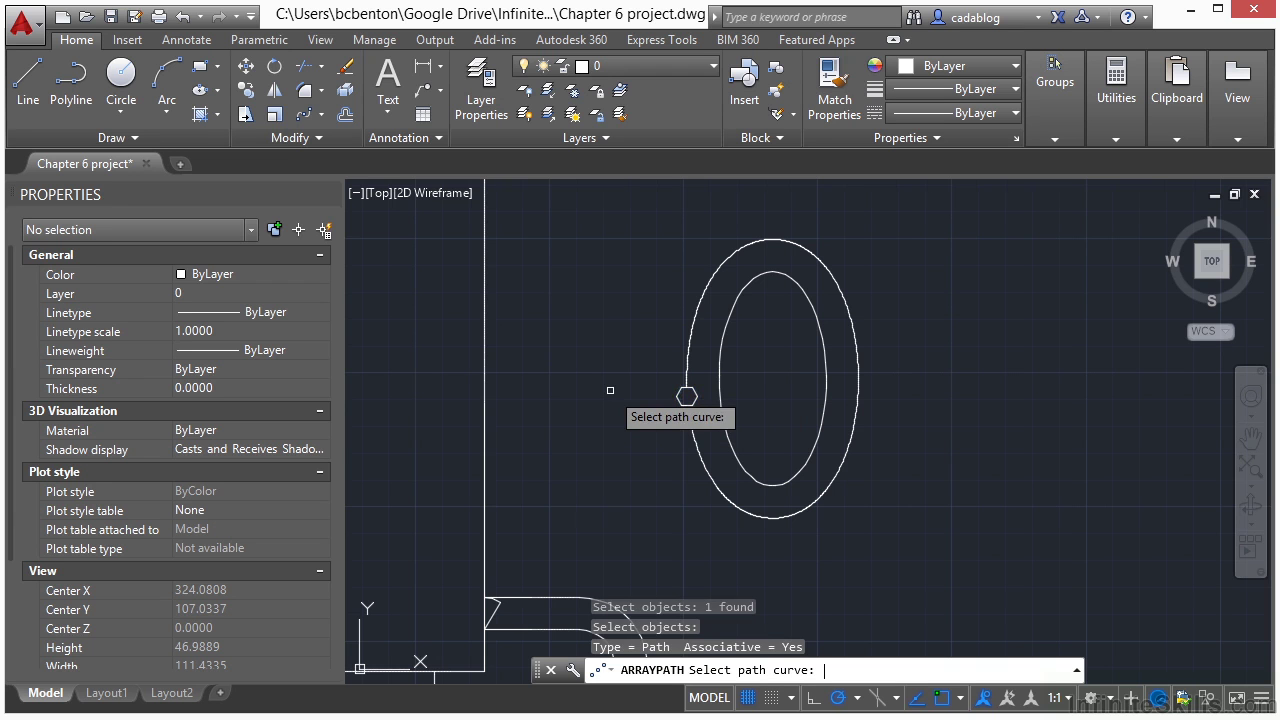
left_click(686, 357)
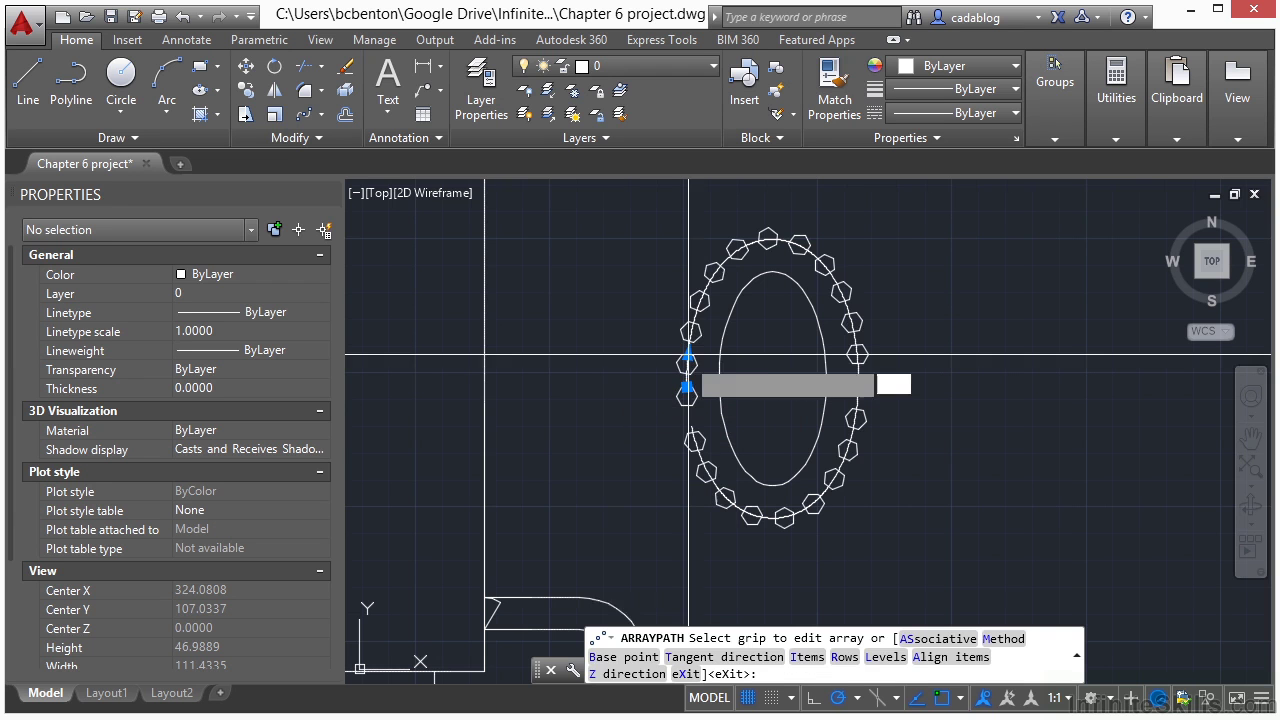
scroll(653, 291, "up", 5)
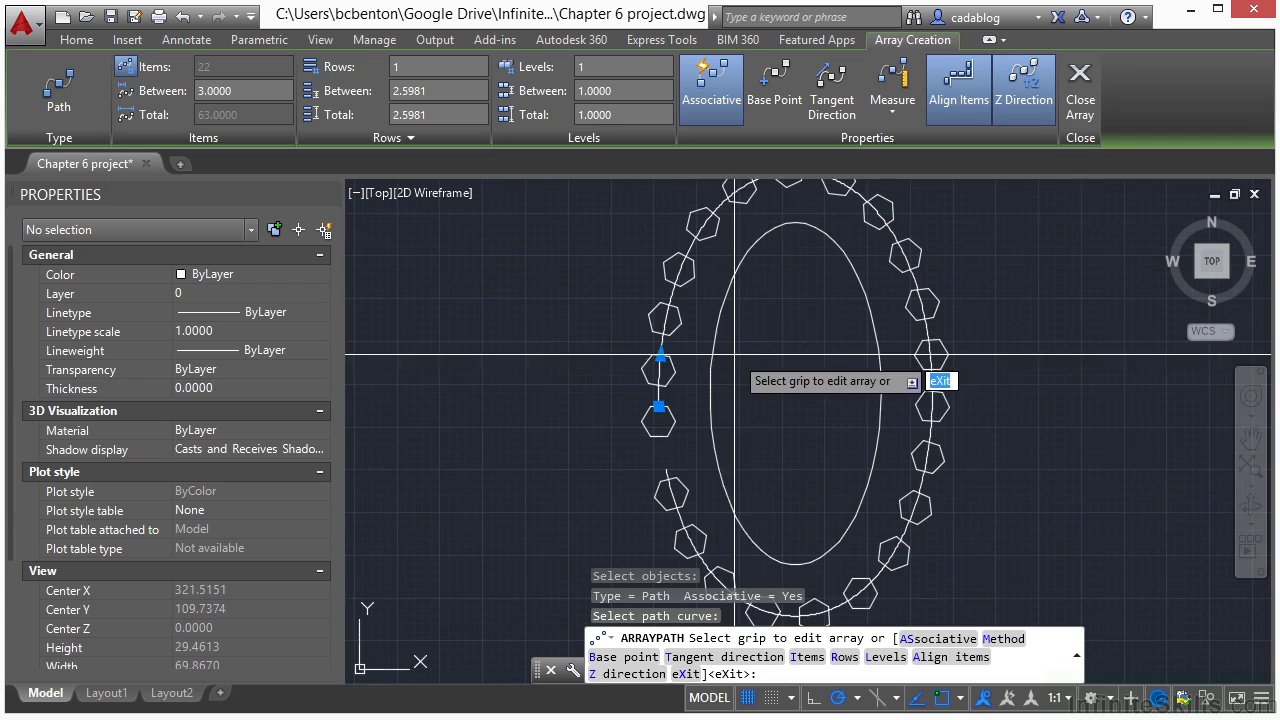
middle_click_drag(680, 371, 670, 322)
scroll(612, 345, "down", 3)
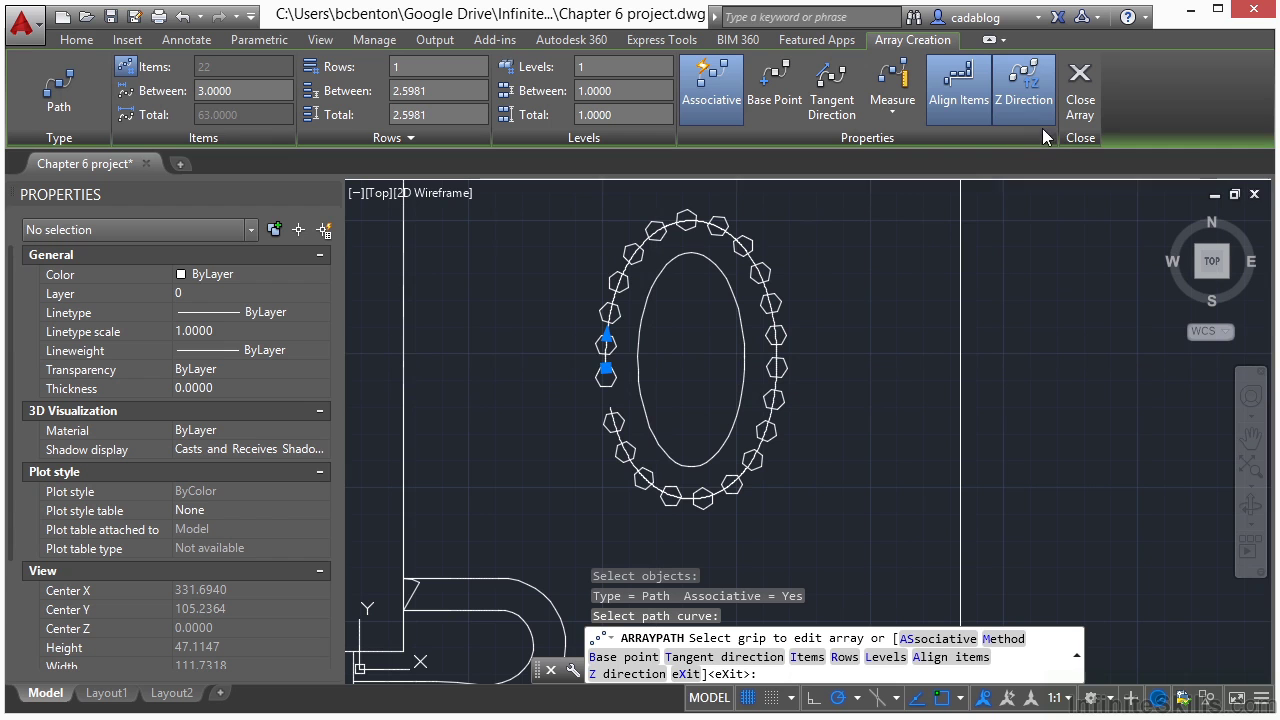
left_click(950, 106)
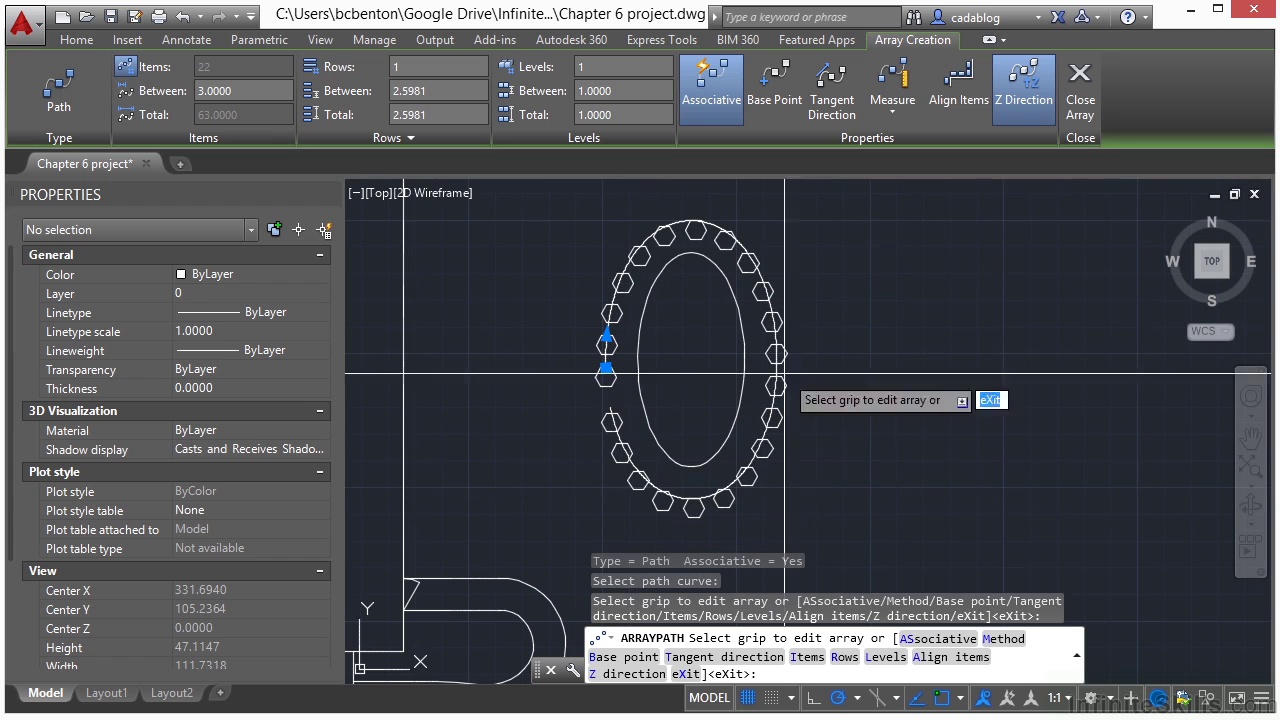
left_click(950, 100)
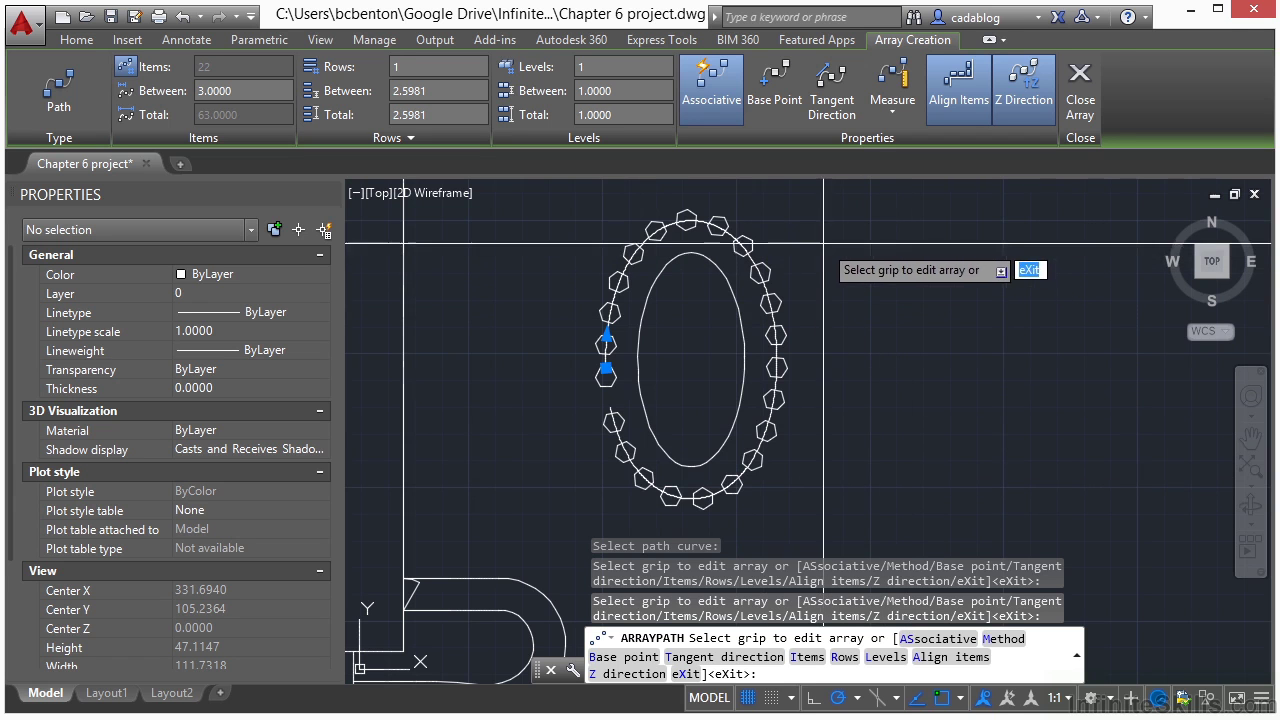
left_click(1080, 92)
Step: Erase the outer guide polyline used as the array path
scroll(640, 433, "up", 5)
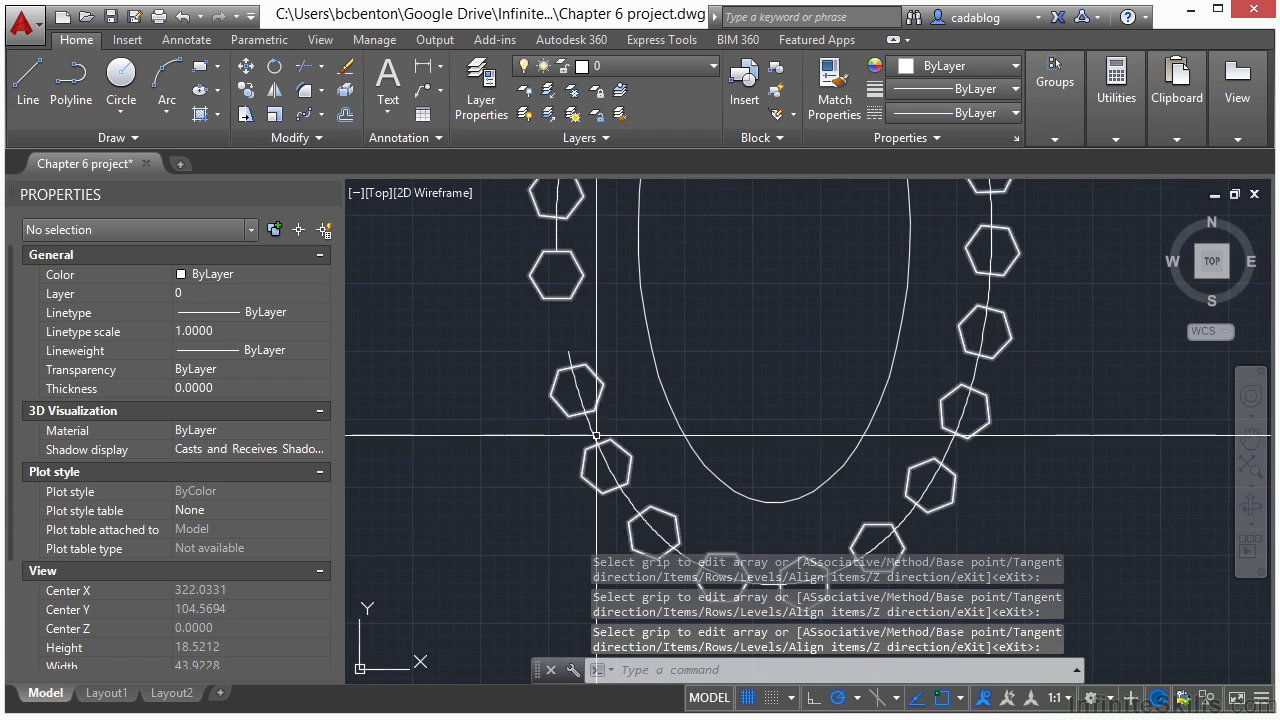
left_click(594, 432)
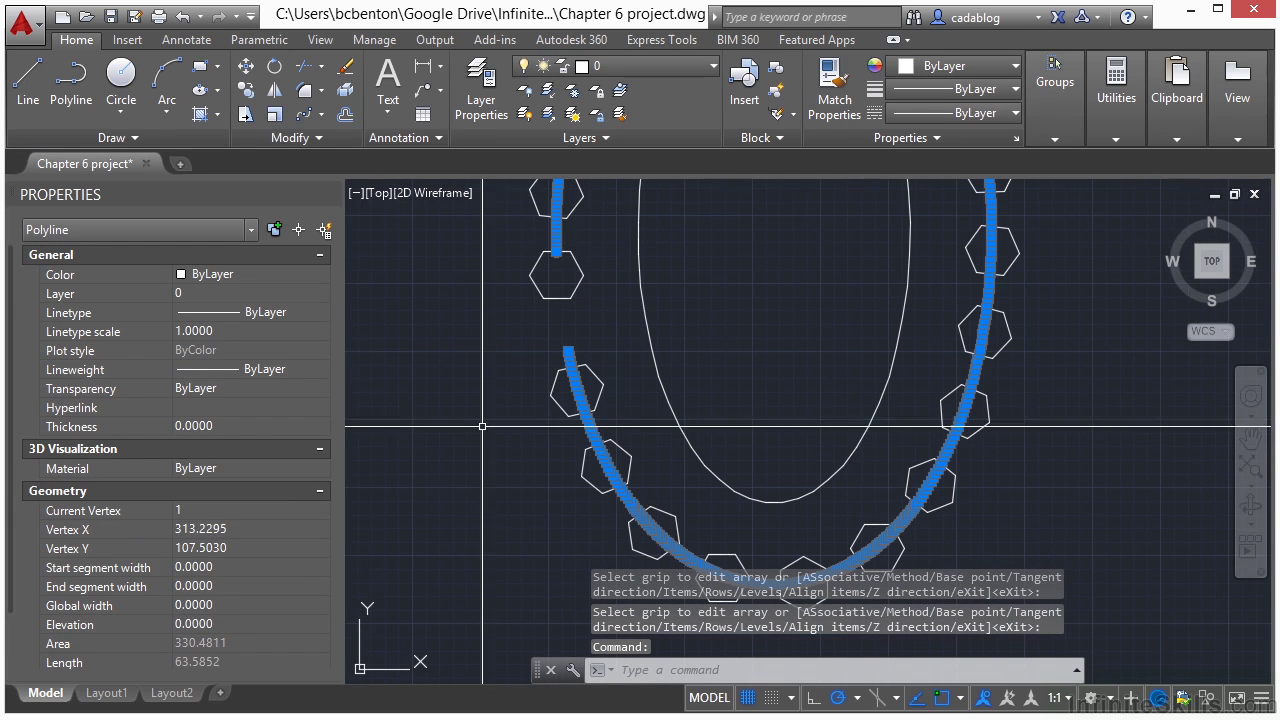
left_click(343, 70)
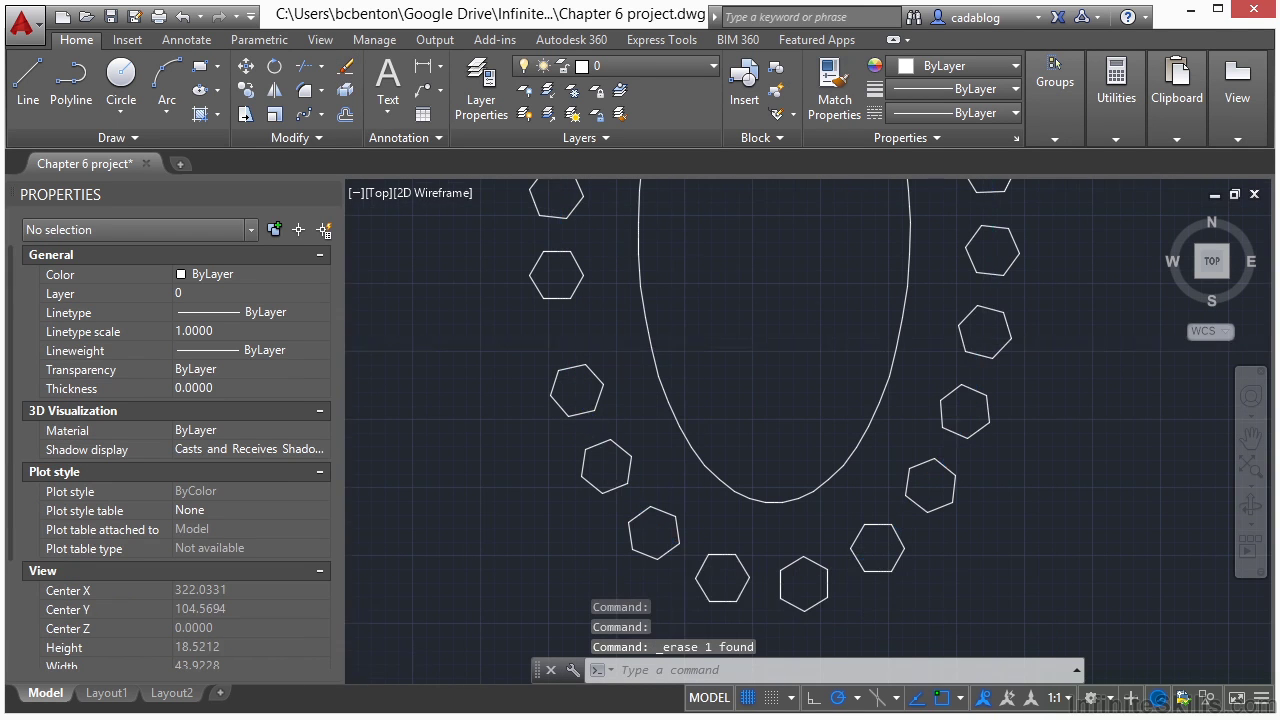
scroll(768, 340, "down", 5)
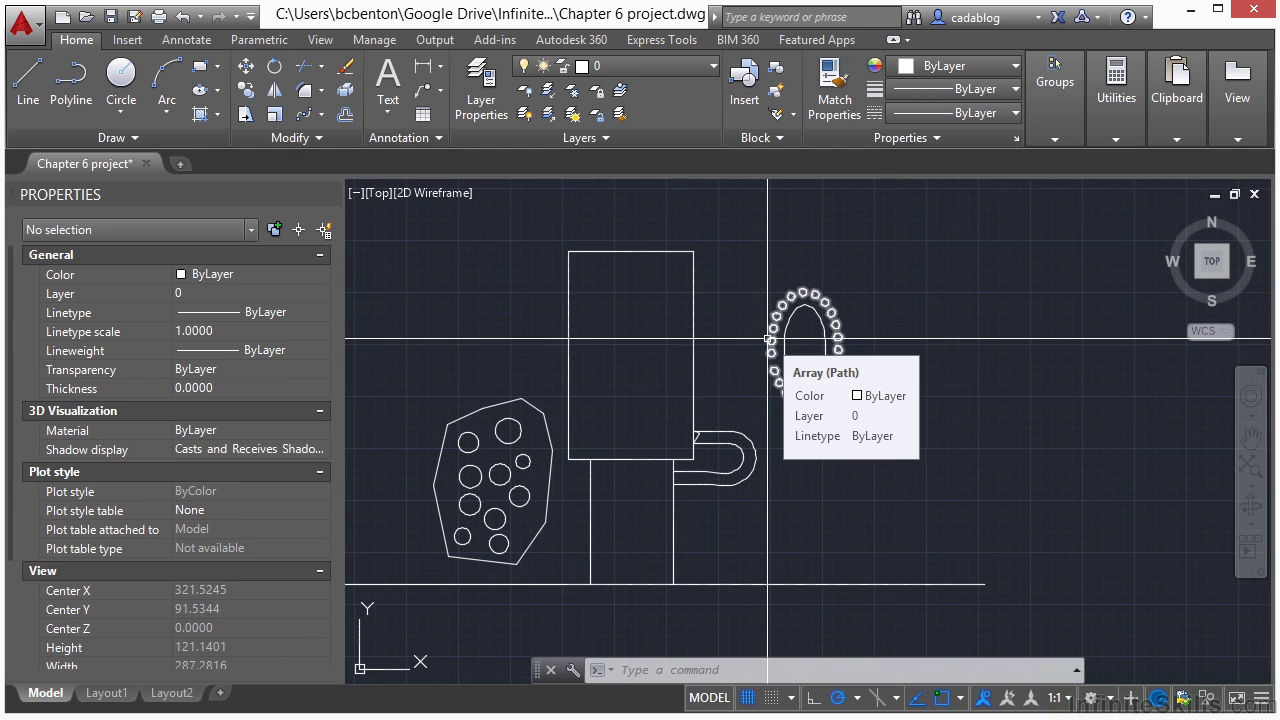
Step: Trim off the vertical line piece between the two horizontal wall edges
scroll(660, 420, "up", 8)
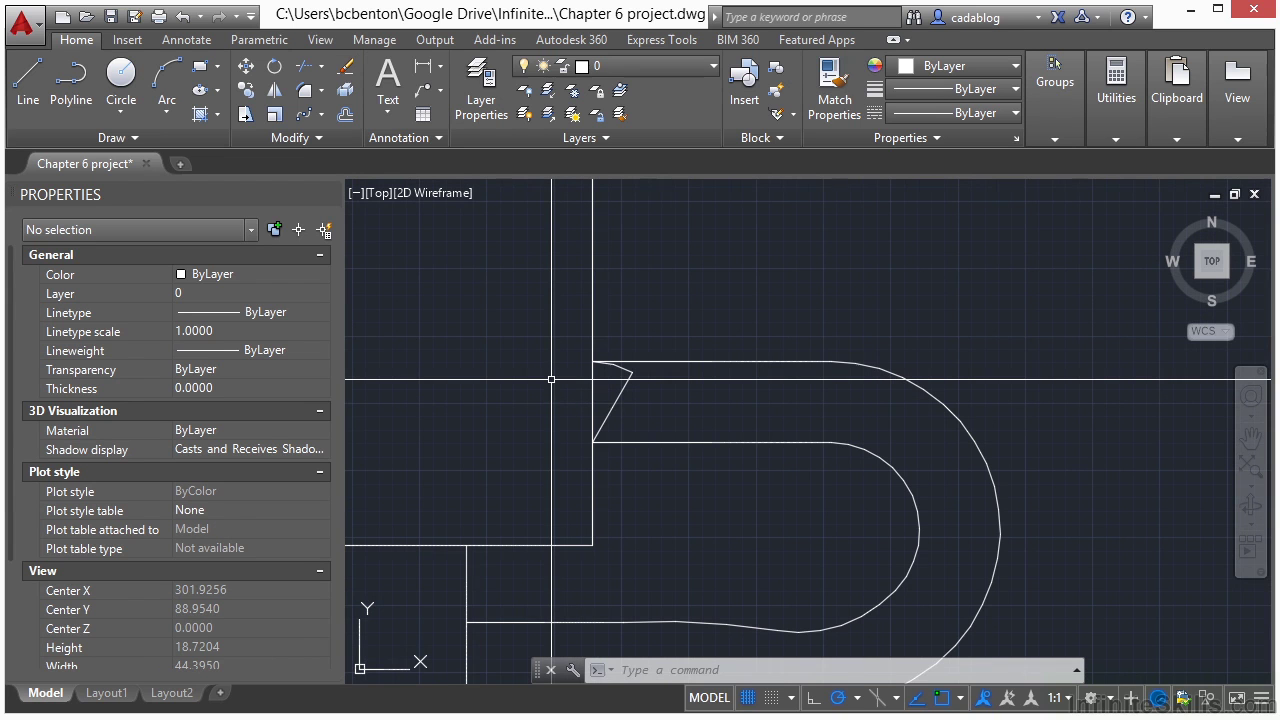
type("trim")
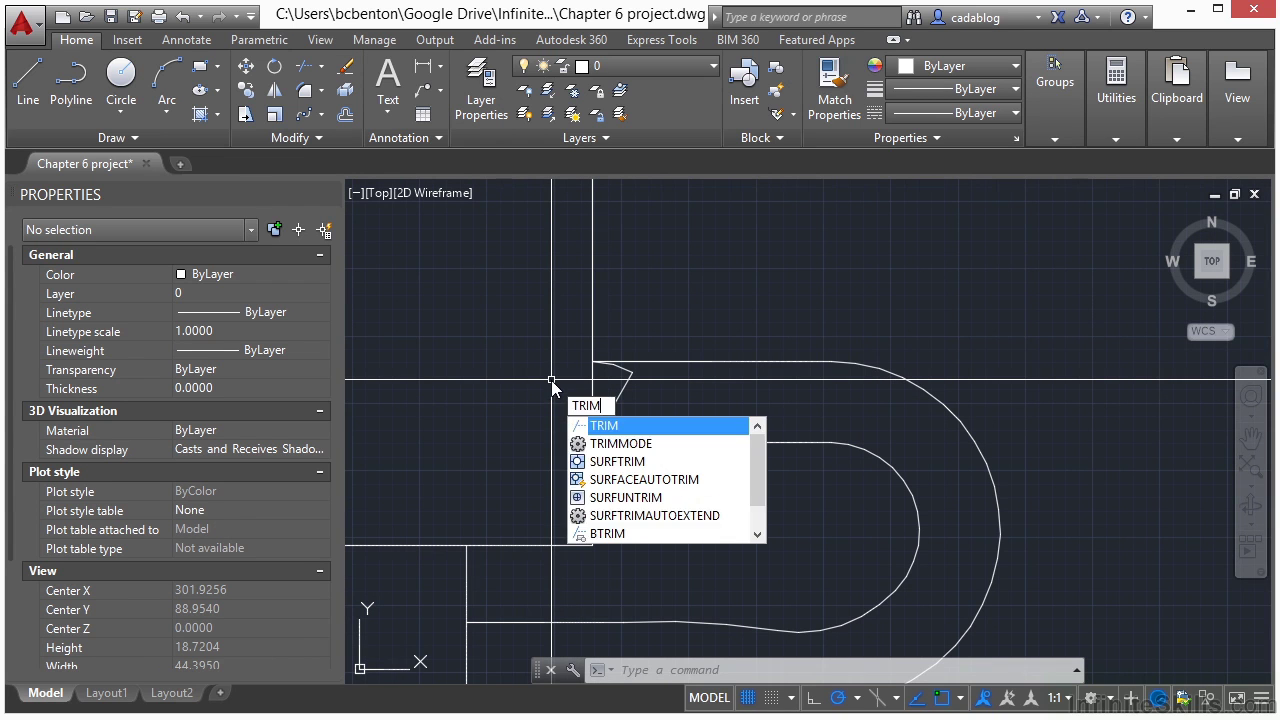
key("Return")
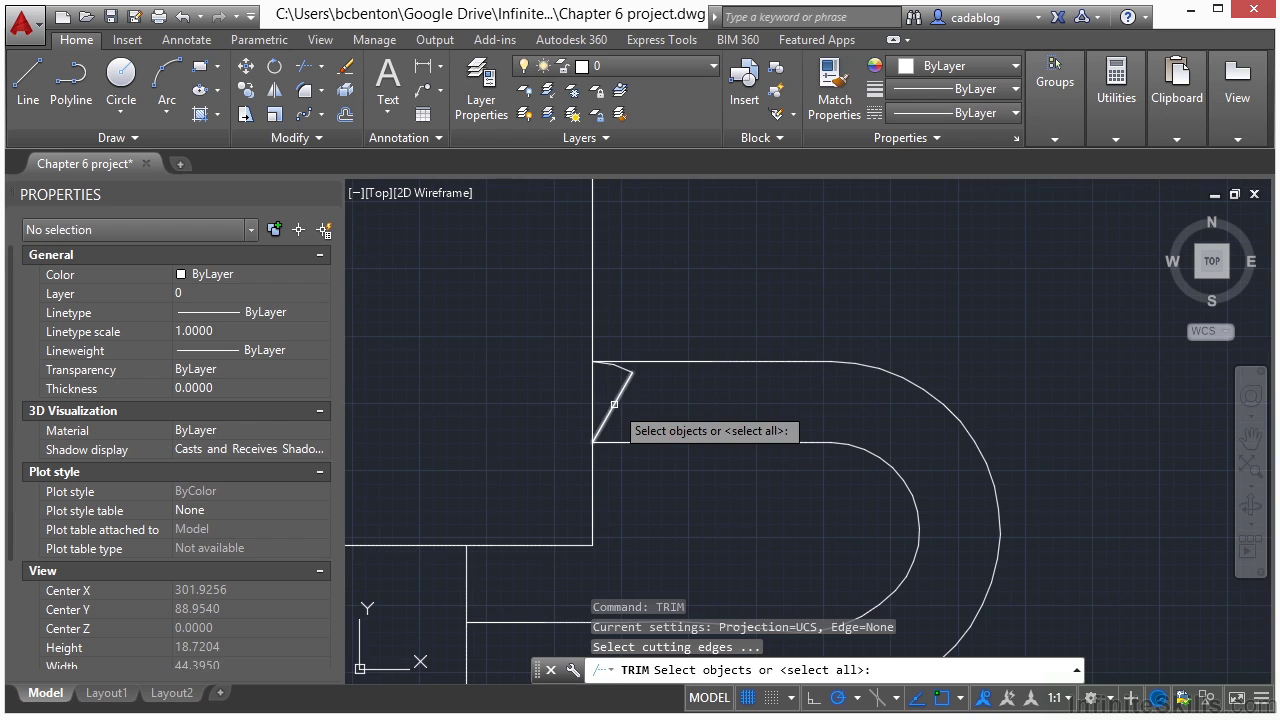
left_click(612, 403)
scroll(615, 375, "up", 2)
left_click(594, 314)
left_click(549, 520)
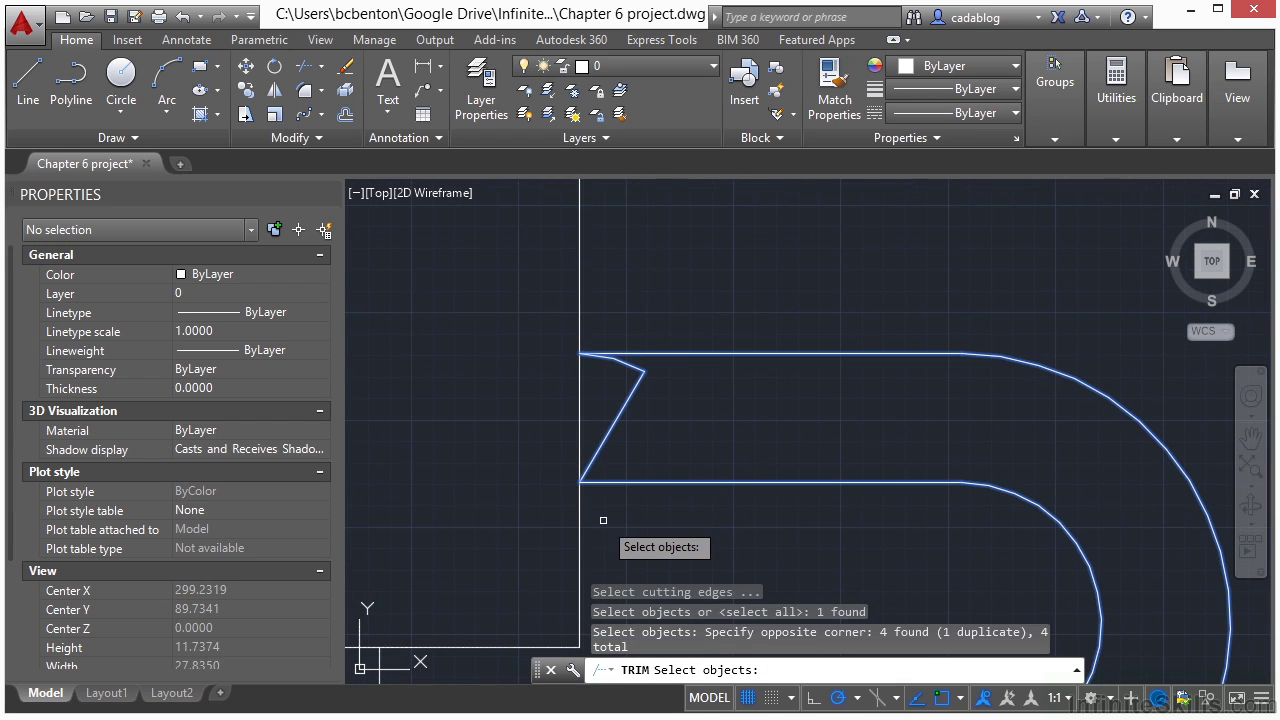
key("Return")
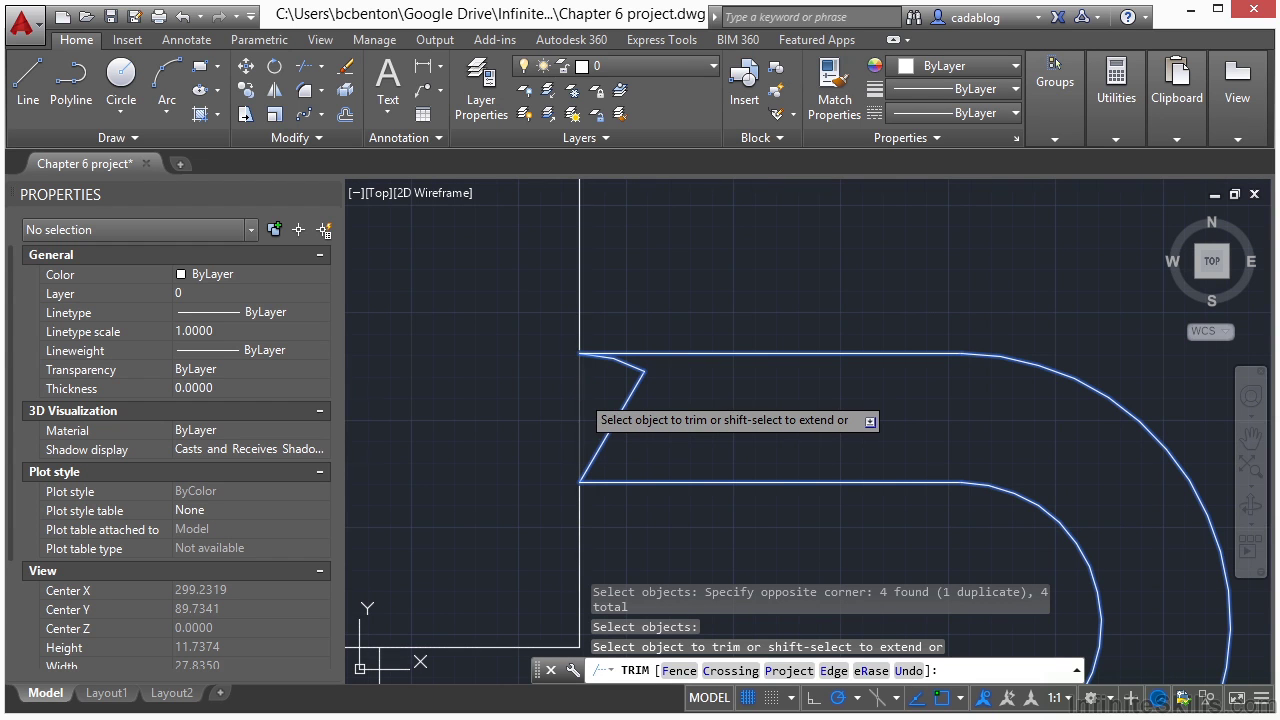
left_click(580, 394)
key("Return")
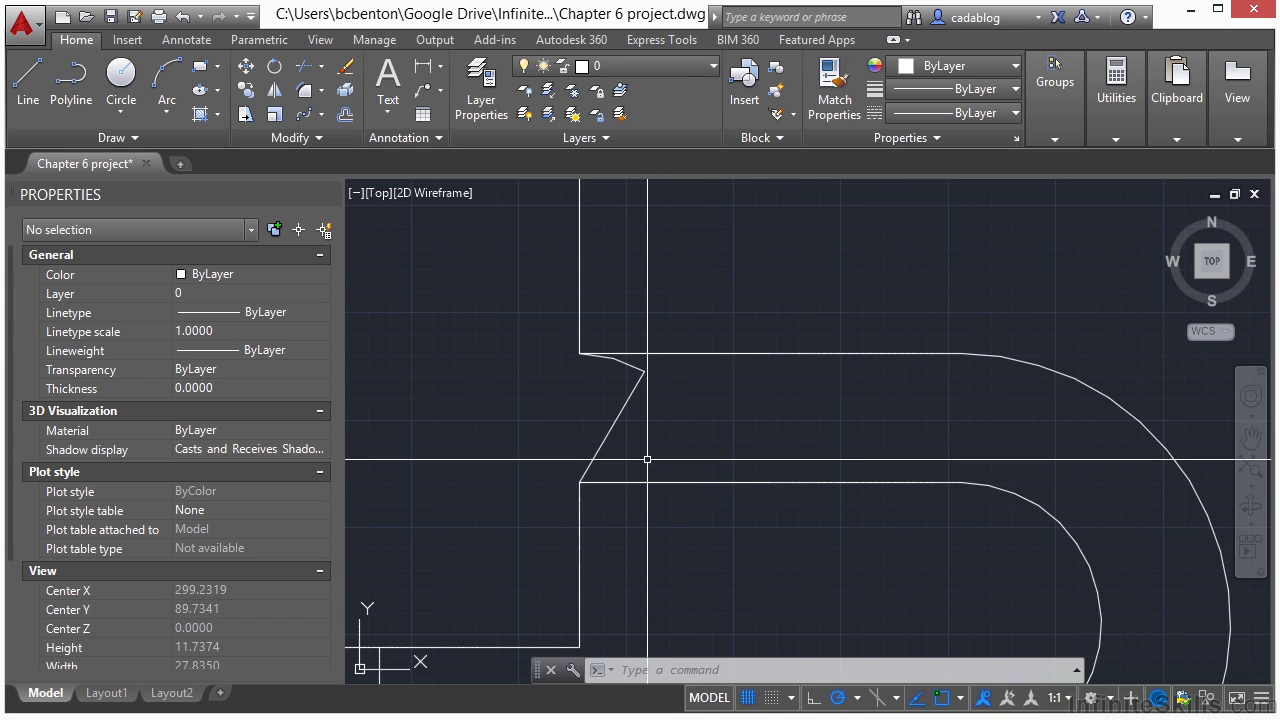
key("Return")
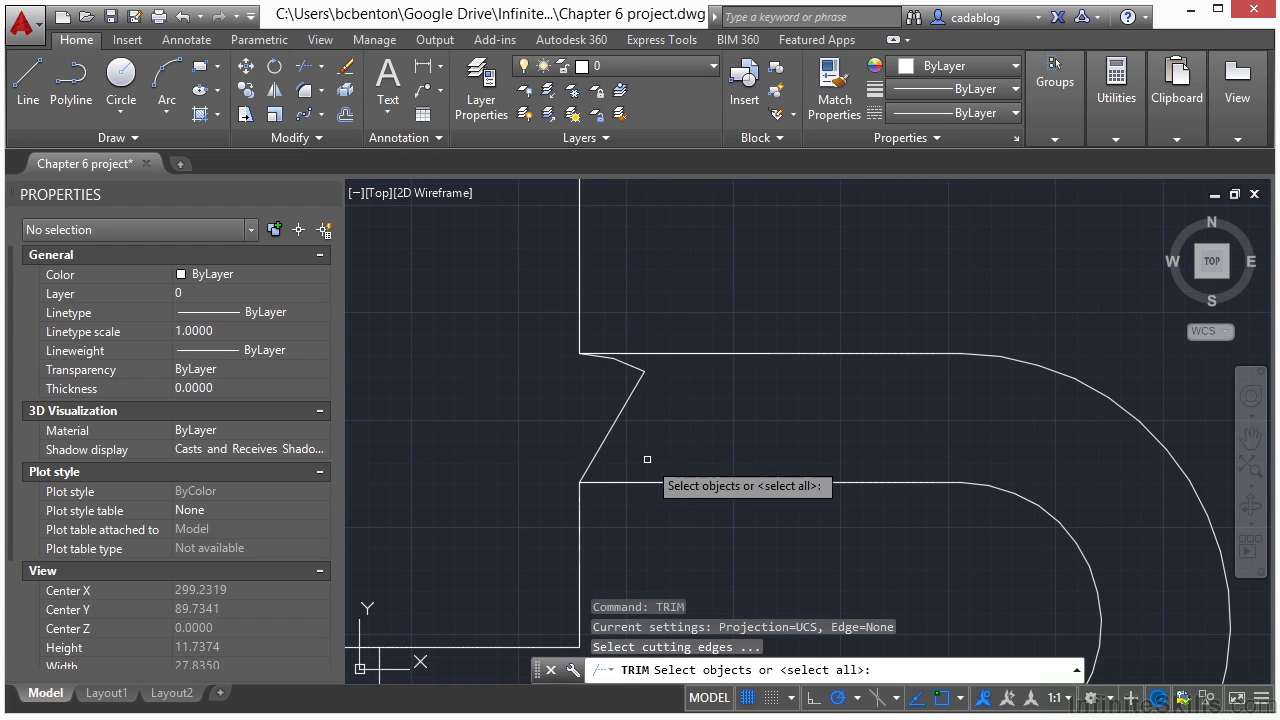
left_click(677, 277)
left_click(628, 522)
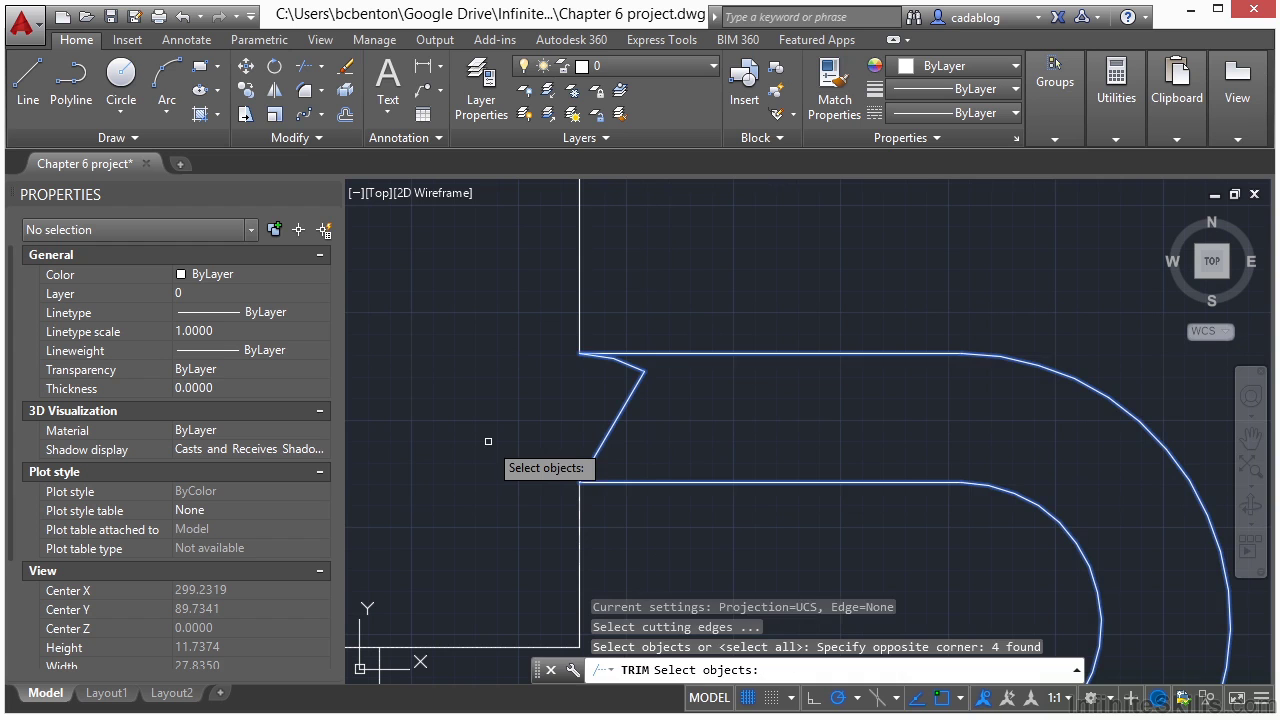
key("Escape")
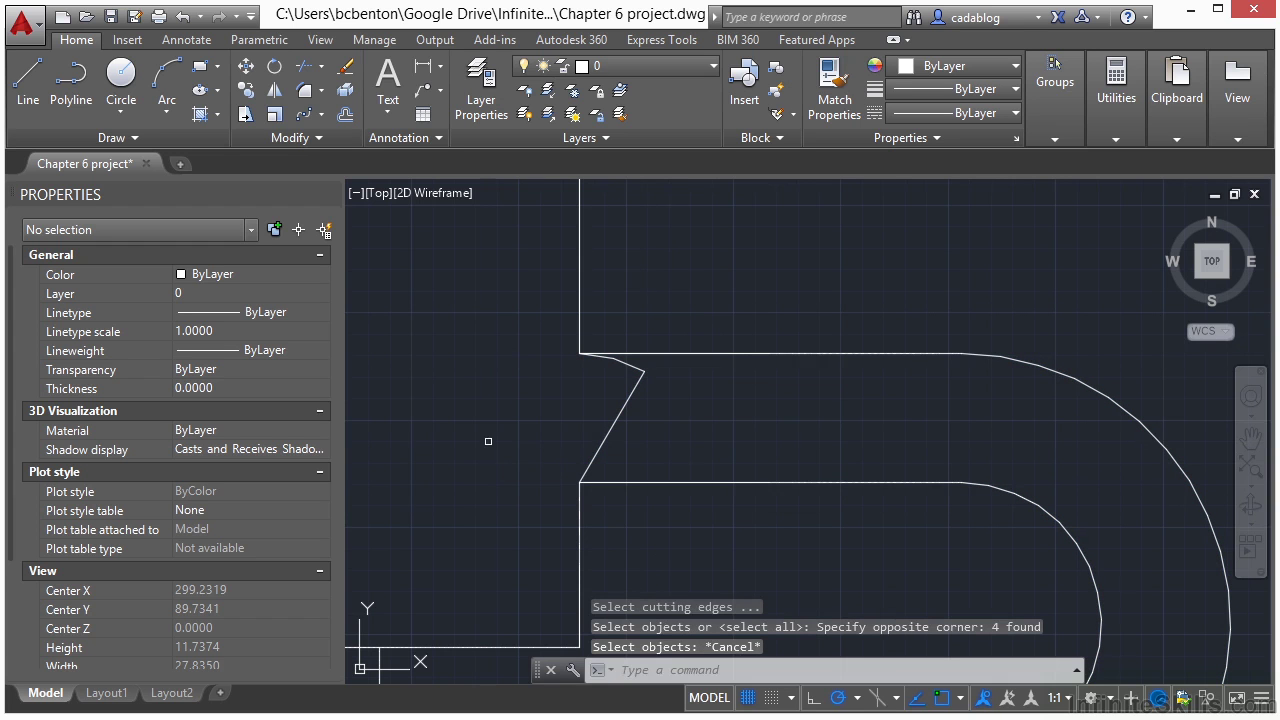
key("Return")
left_click(689, 356)
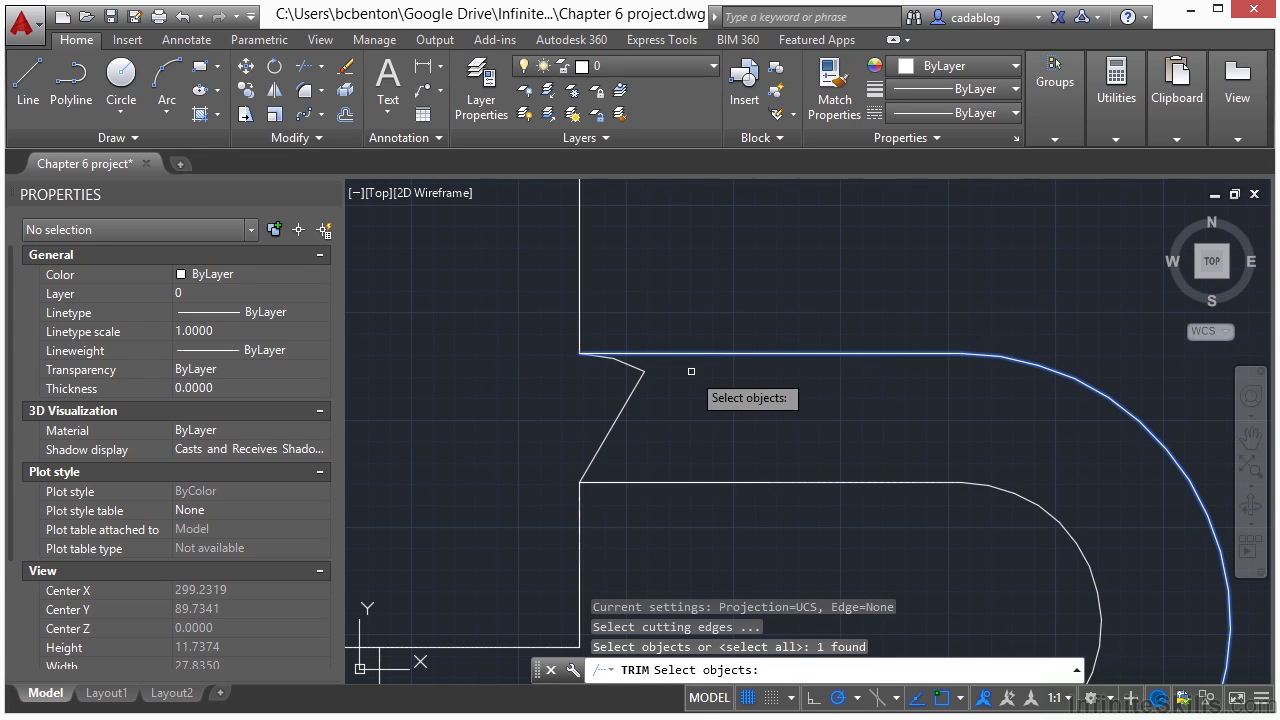
left_click(680, 481)
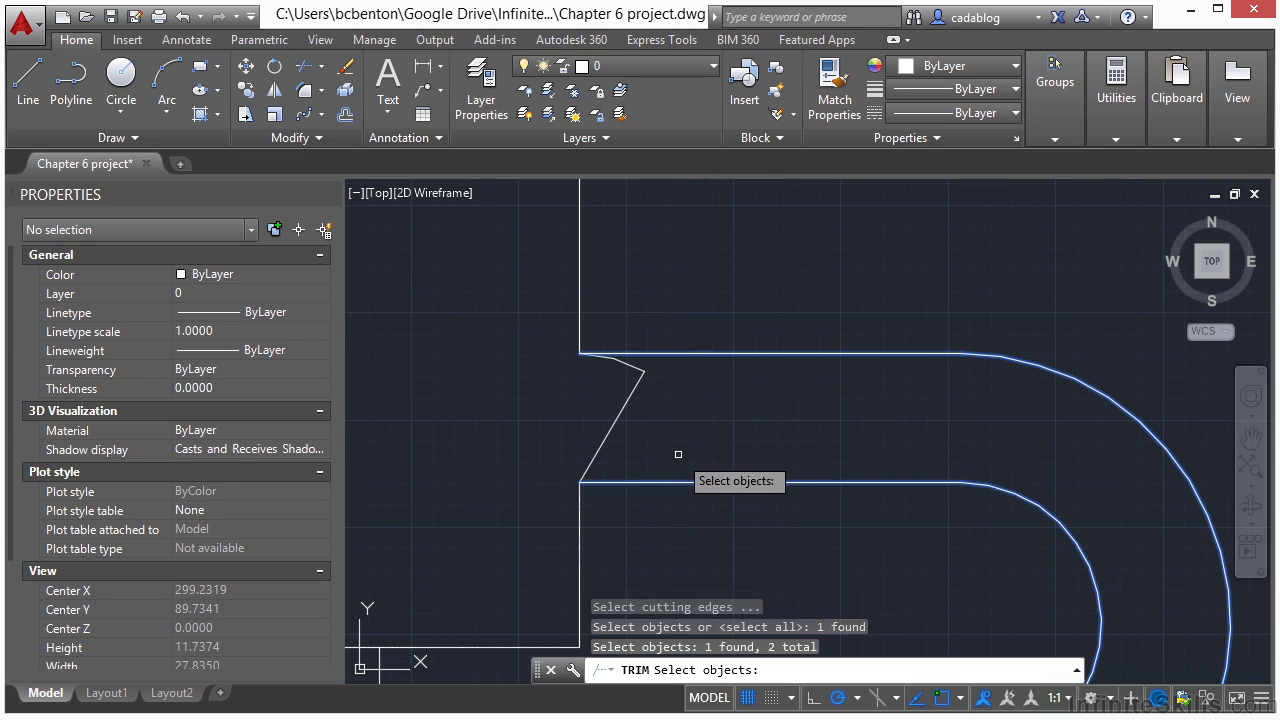
key("Escape")
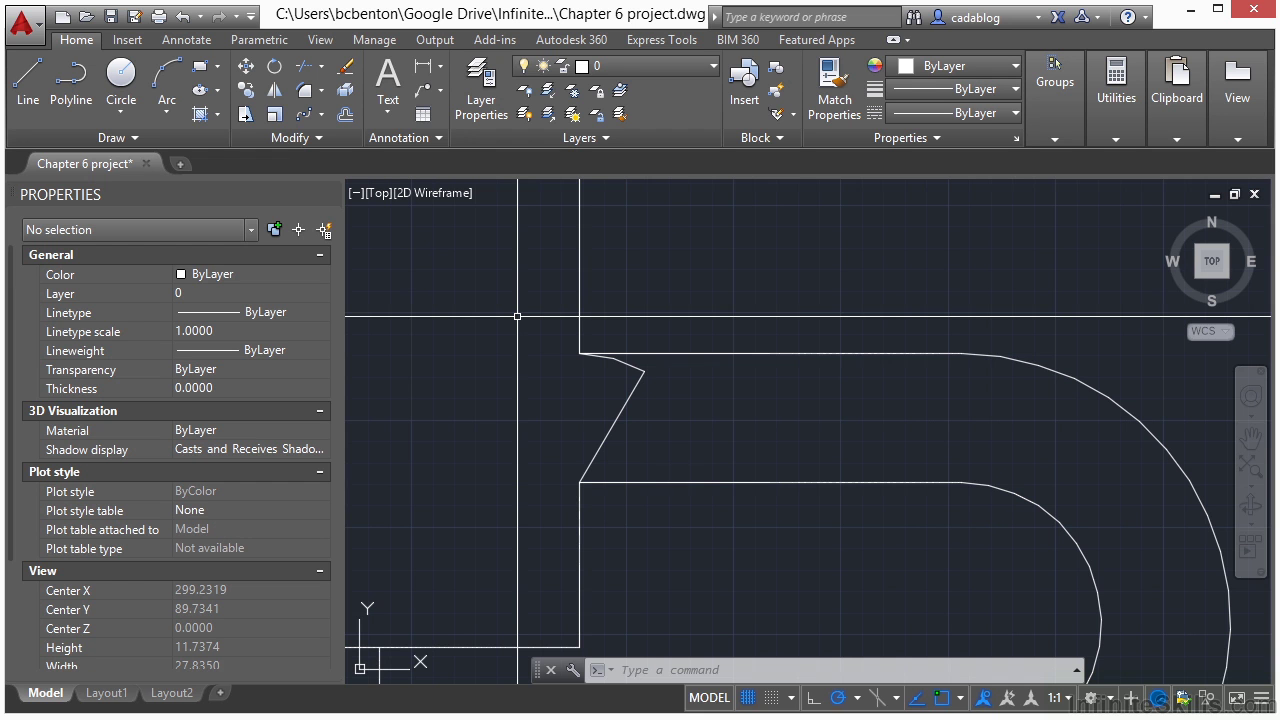
scroll(790, 318, "down", 4)
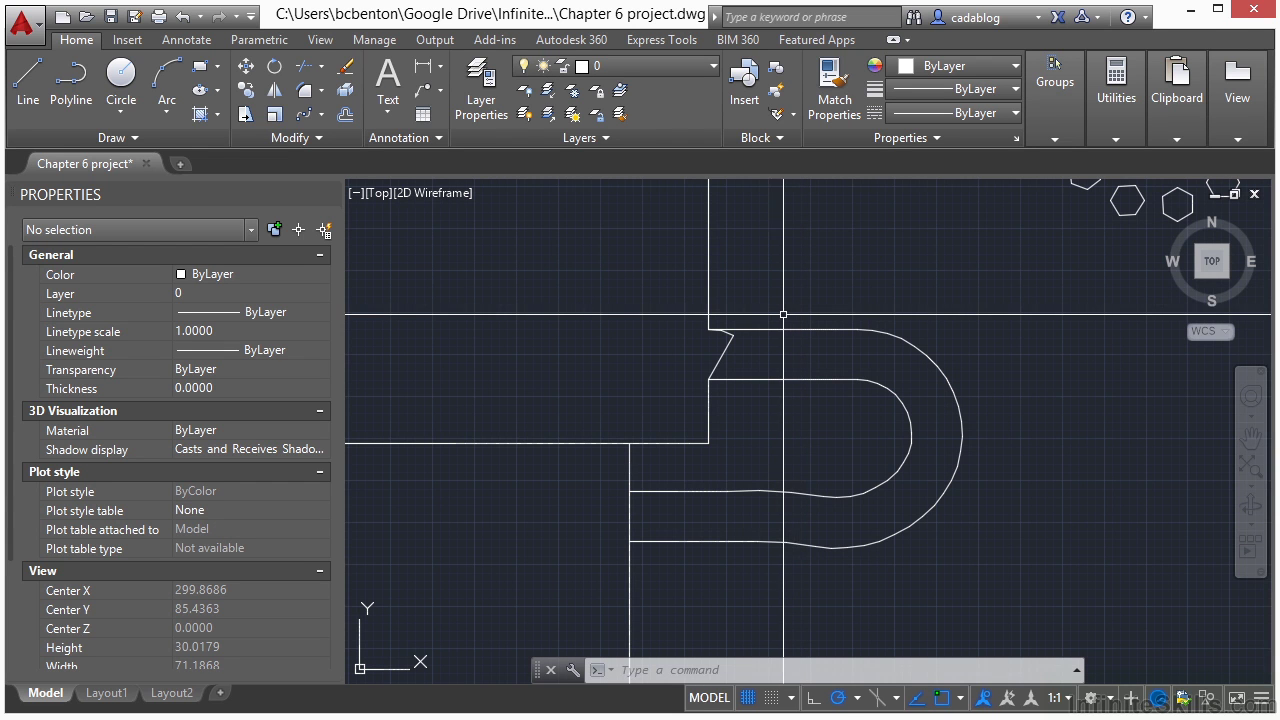
Step: Erase the ten circles inside the angular outline, leaving only its polyline
scroll(782, 320, "down", 4)
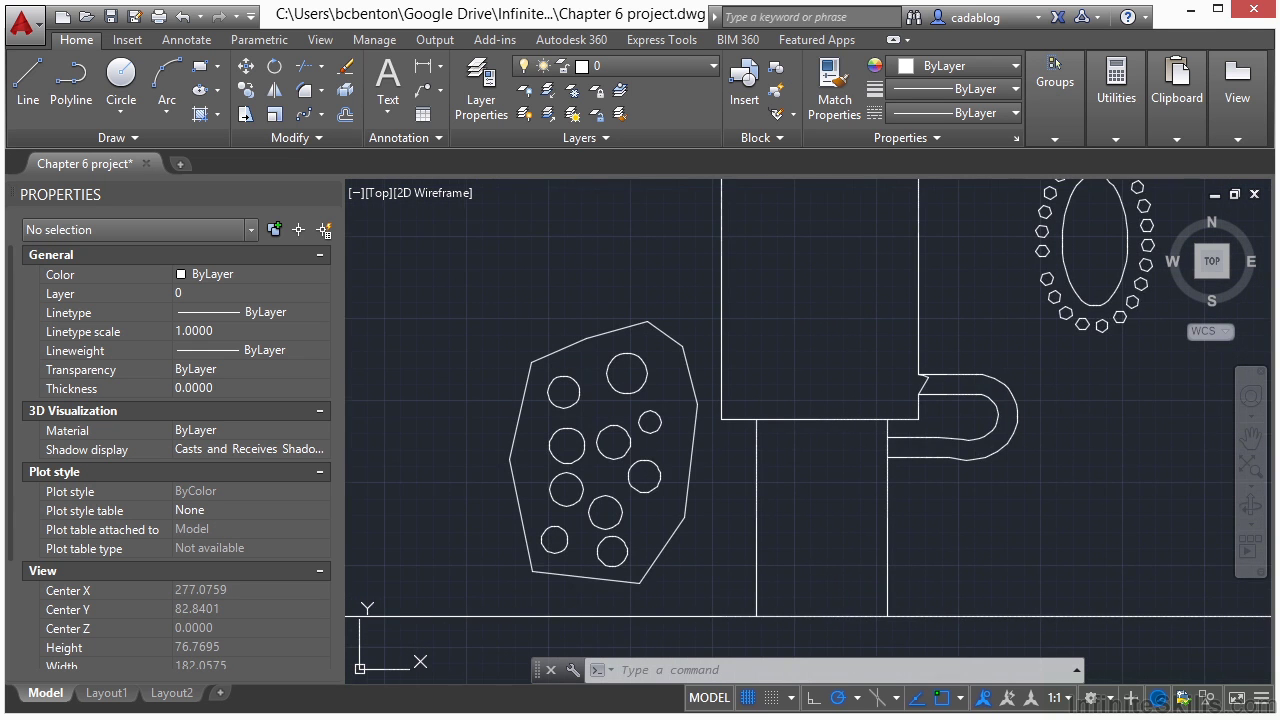
middle_click_drag(577, 466, 597, 430)
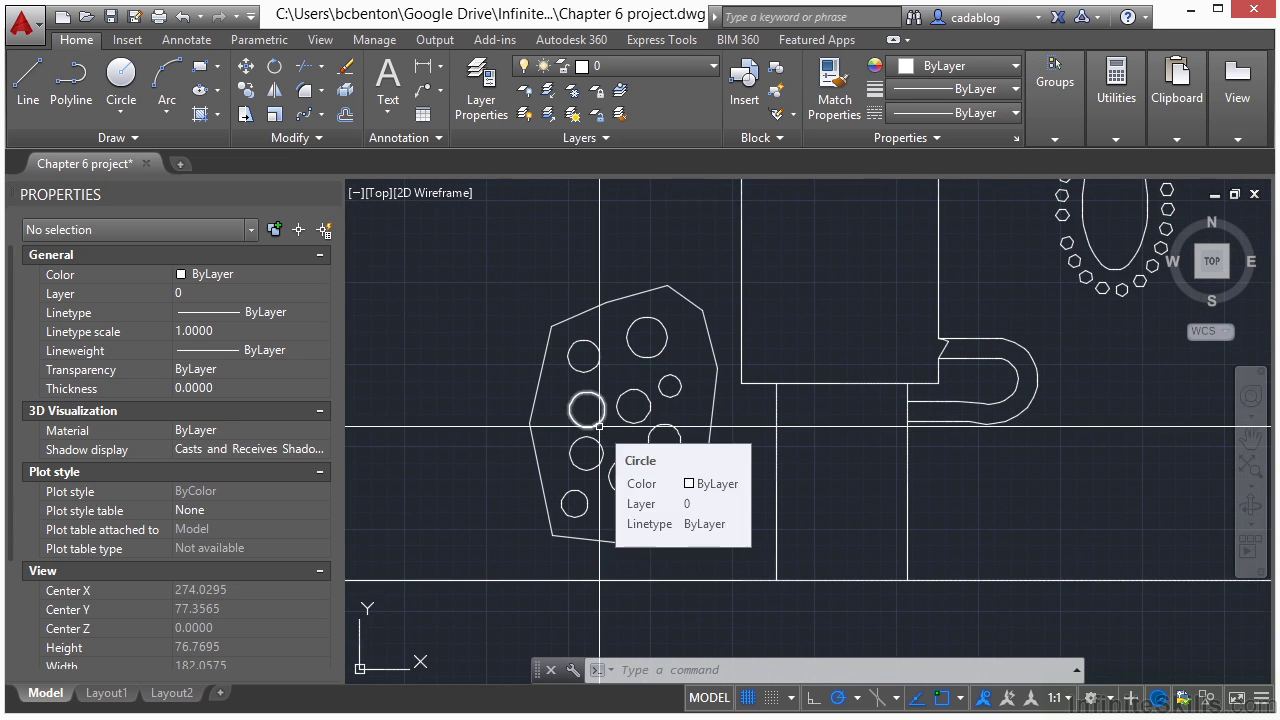
scroll(604, 427, "up", 2)
left_click(738, 289)
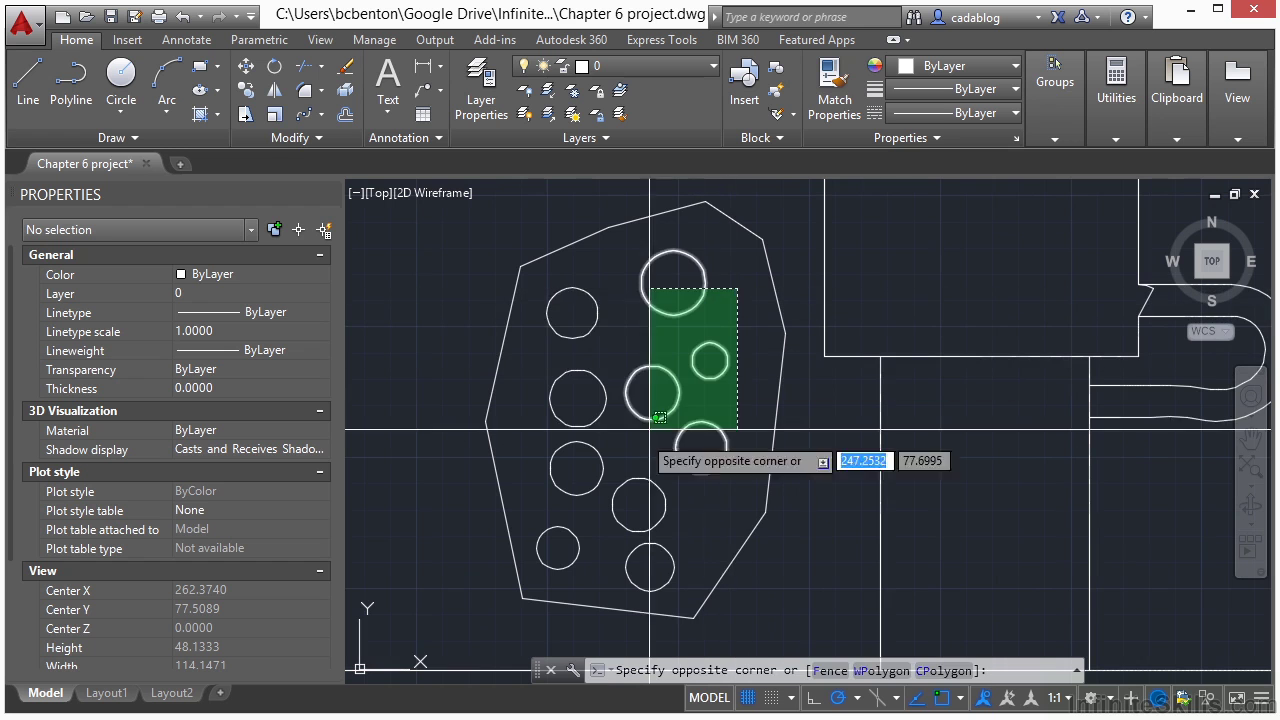
left_click(570, 560)
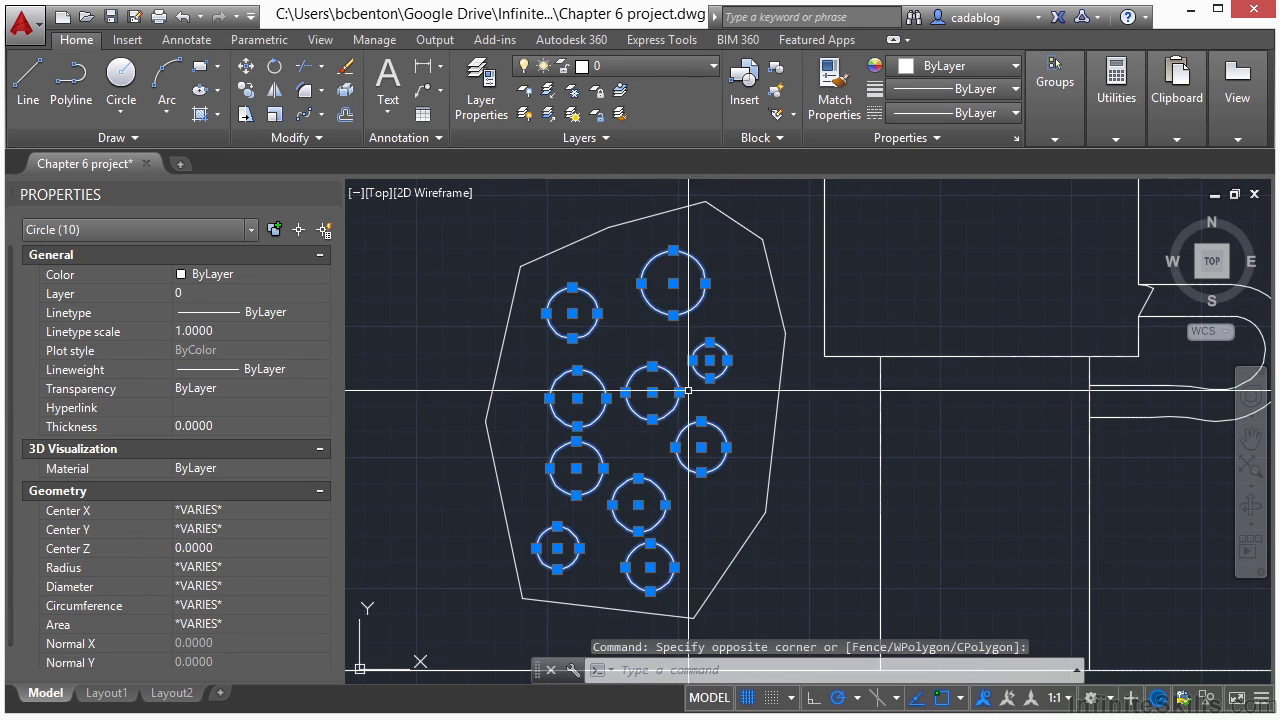
left_click(345, 70)
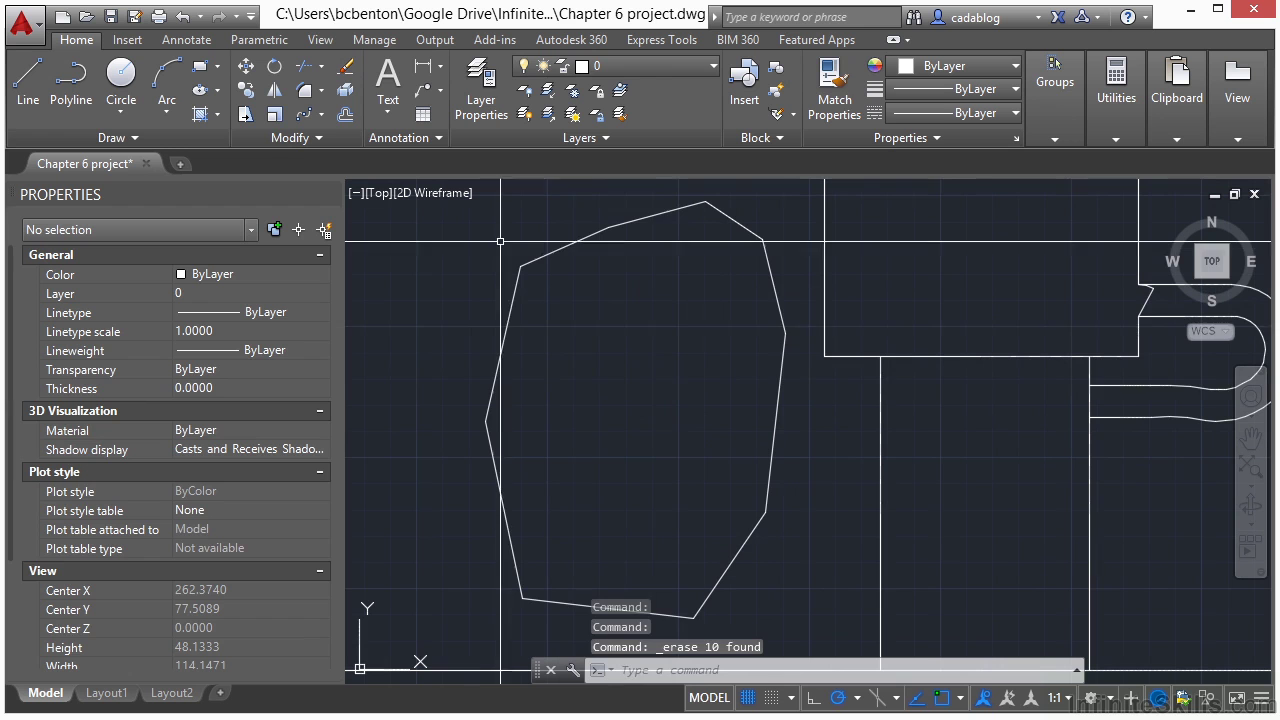
left_click(600, 230)
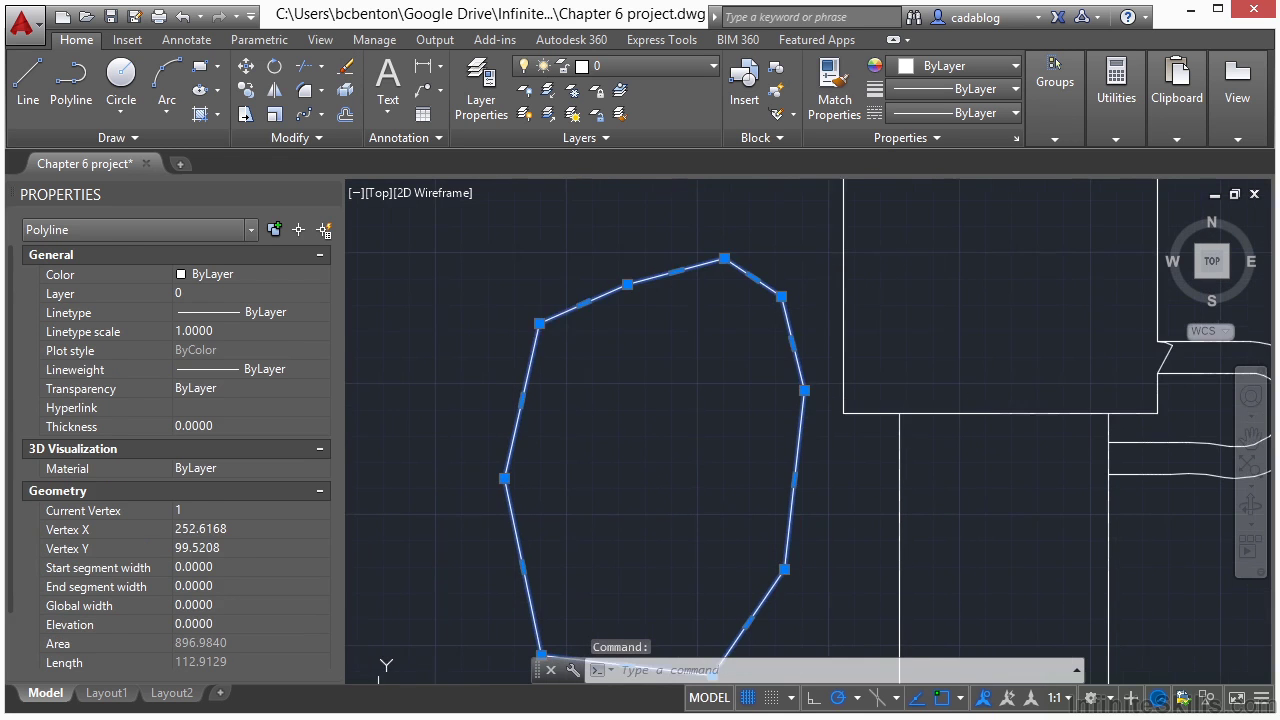
Step: Fillet the outline's top-left and left corners with radius 10
mouse_move(541, 243)
middle_mouse_down()
mouse_move(589, 314)
mouse_move(622, 329)
middle_mouse_up()
key("Escape")
type("f")
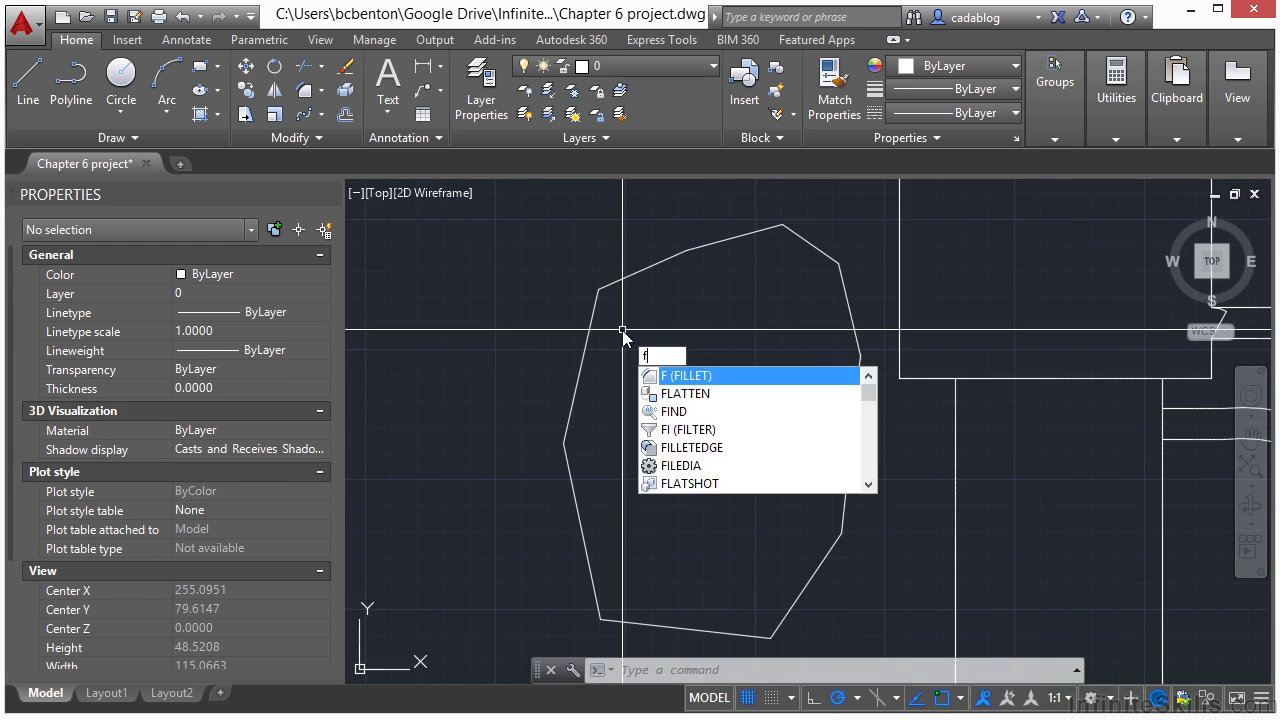
key("Return")
type("r")
key("Return")
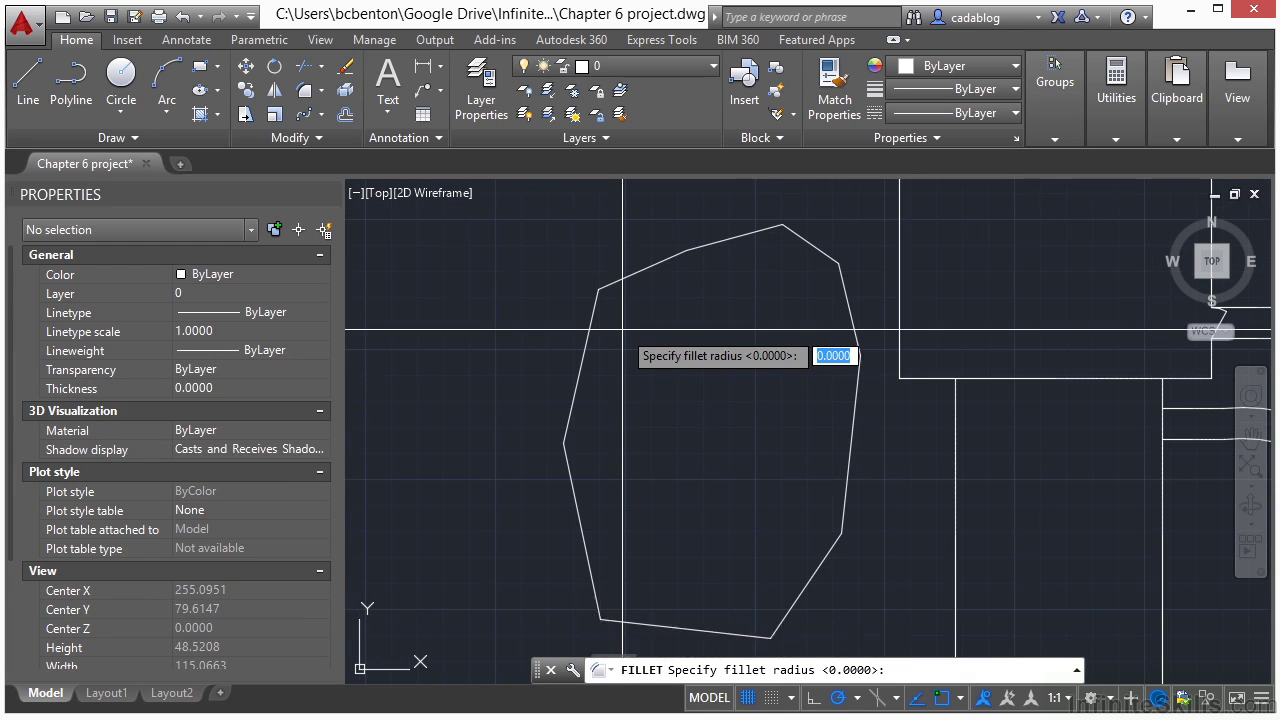
key("Return")
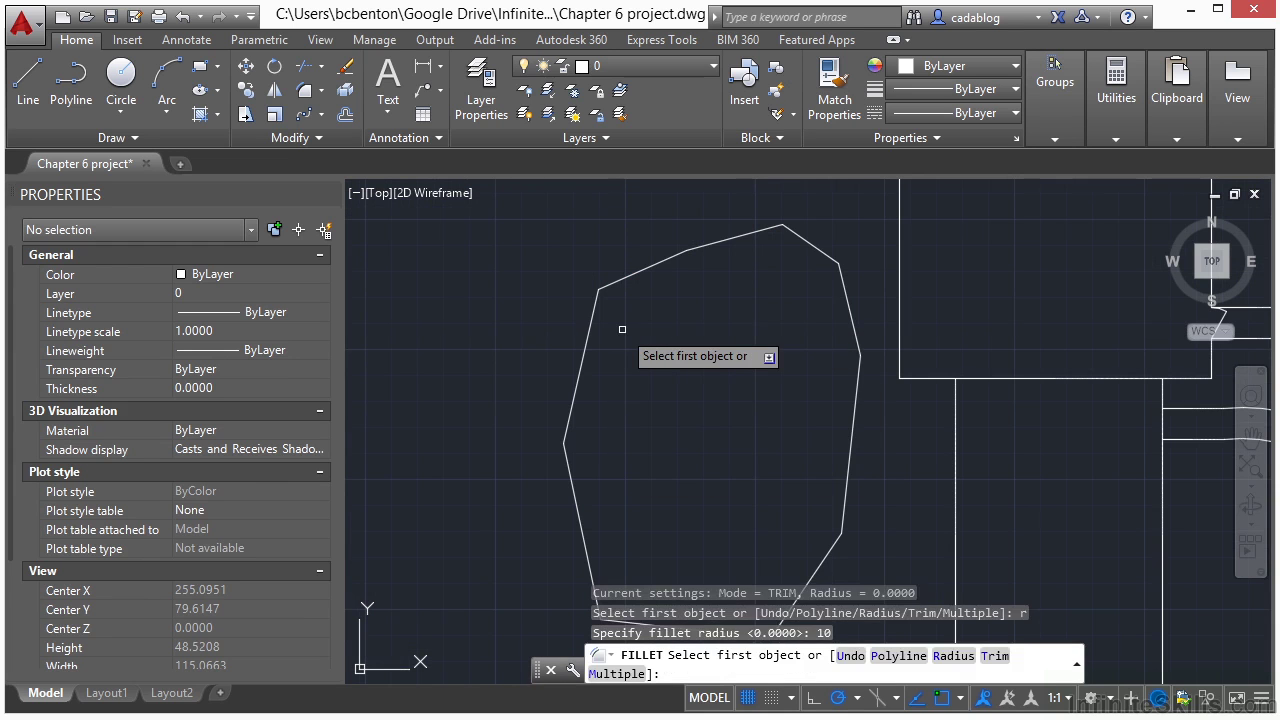
left_click(632, 274)
left_click(590, 328)
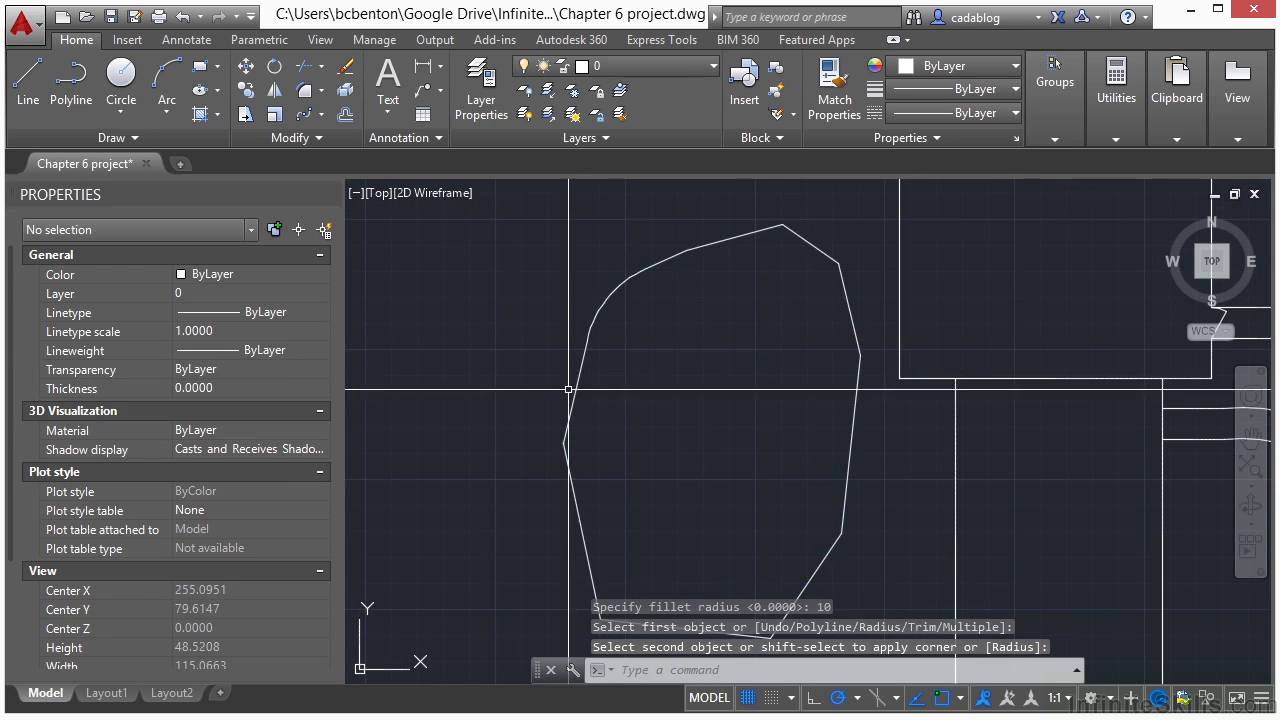
key("Return")
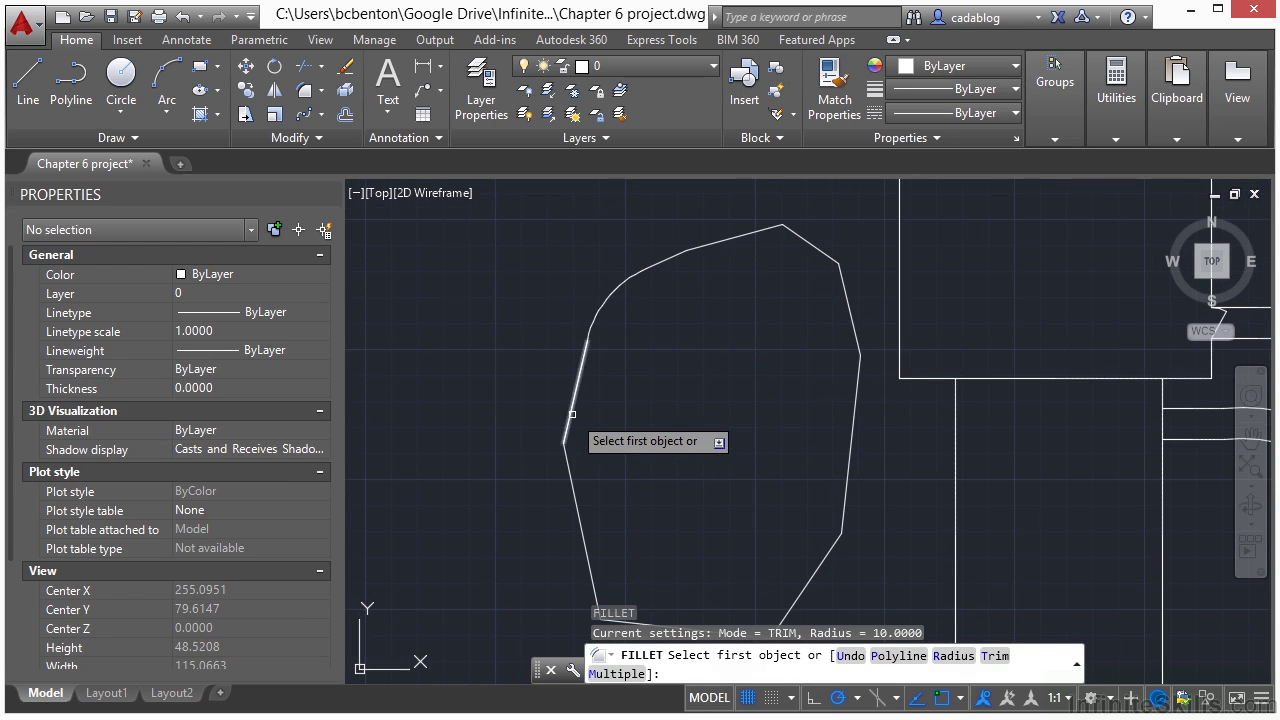
left_click(572, 413)
left_click(570, 460)
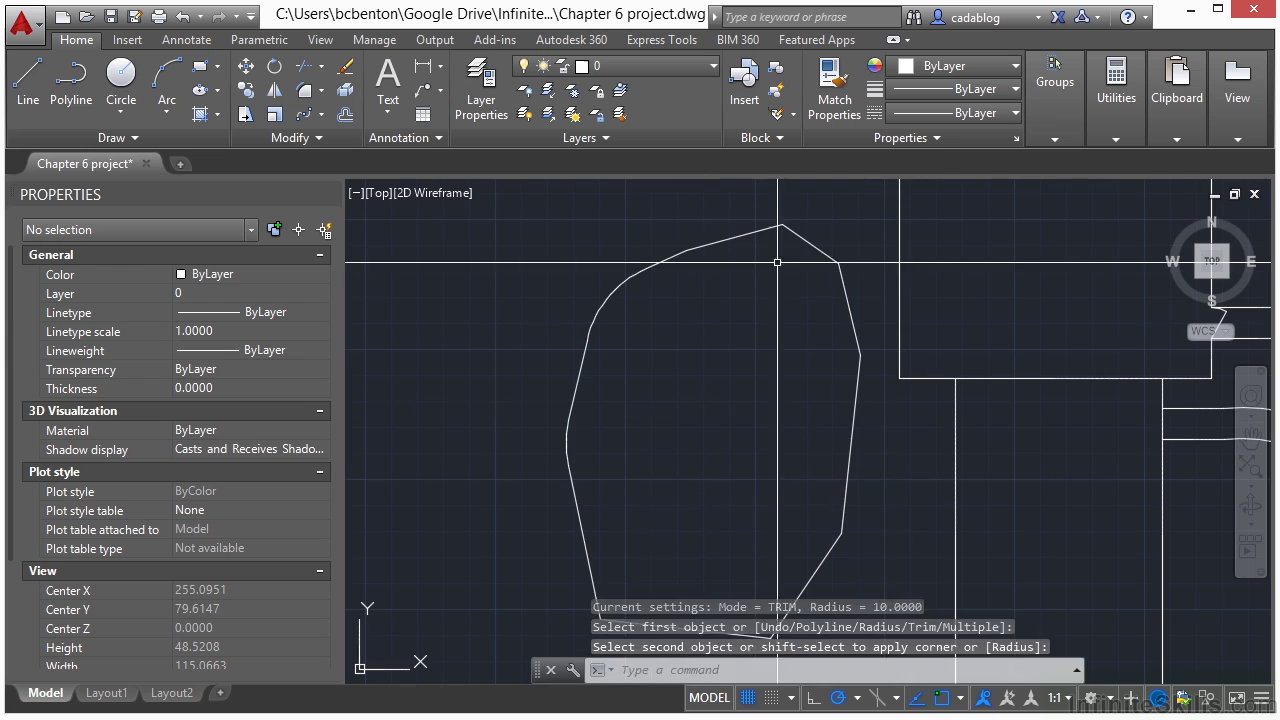
Step: Fillet the top and right corners of the outline at radius 10
key("Return")
left_click(752, 233)
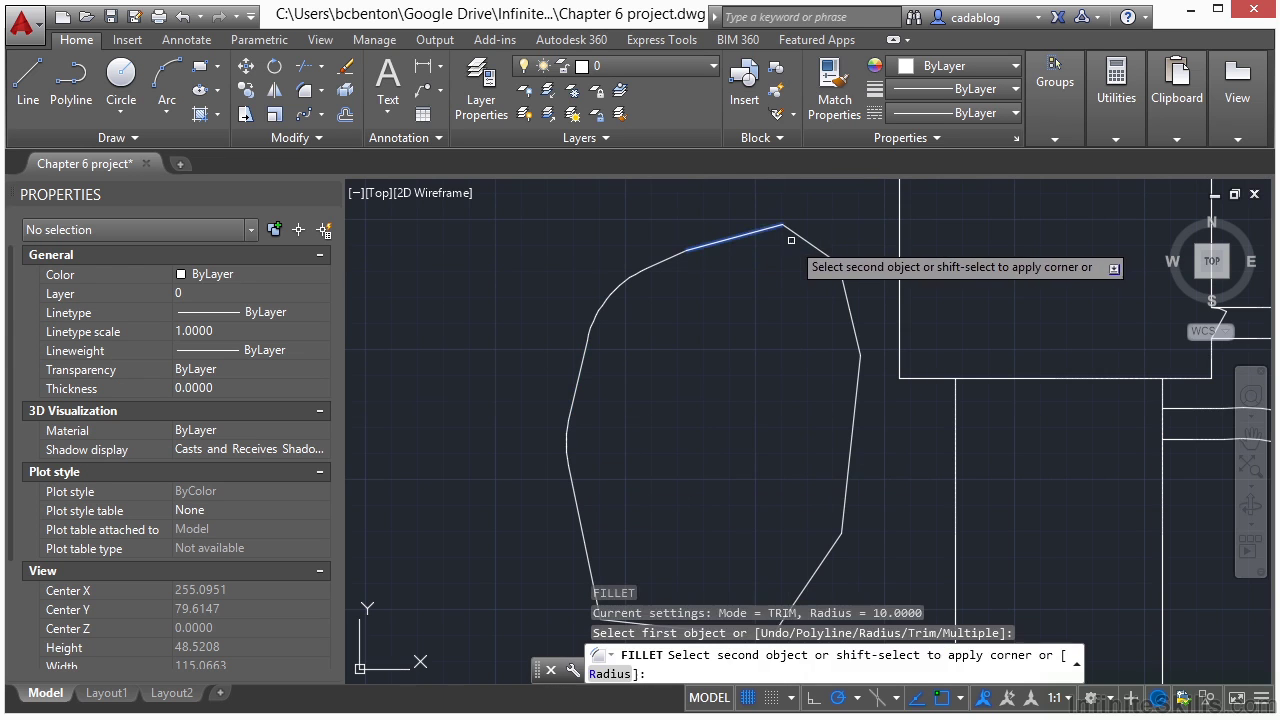
left_click(812, 242)
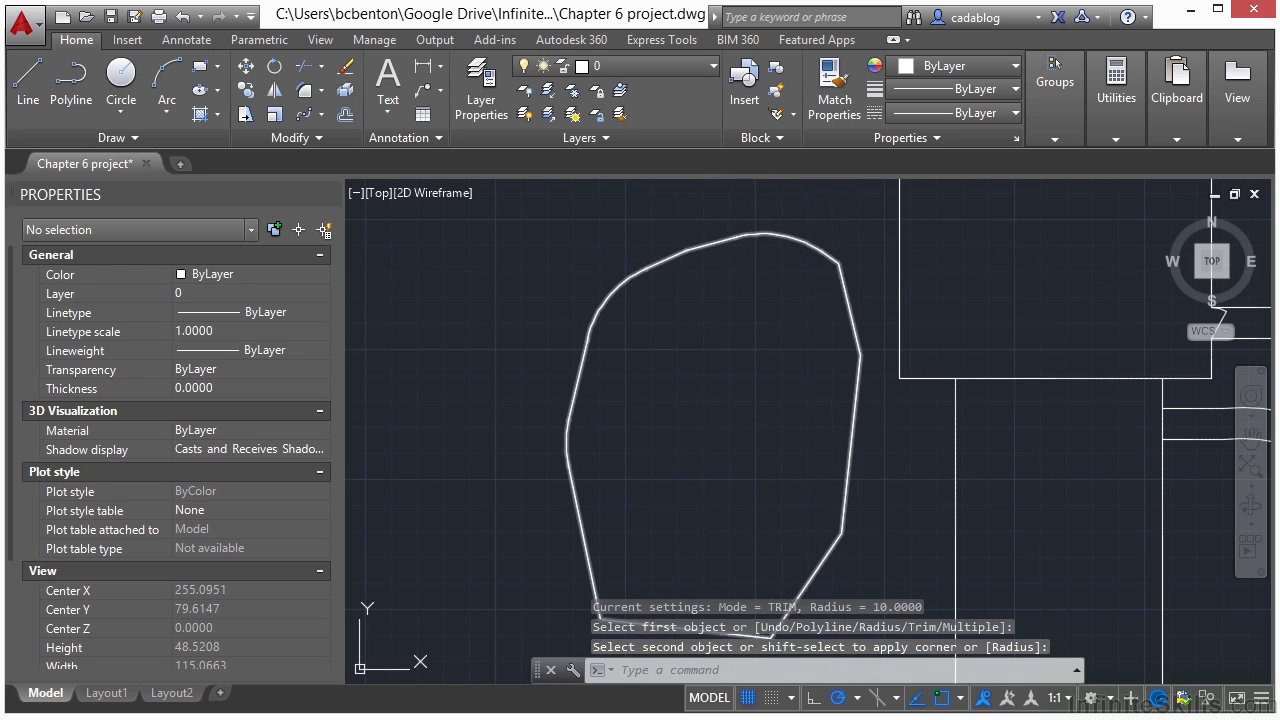
key("Return")
left_click(814, 252)
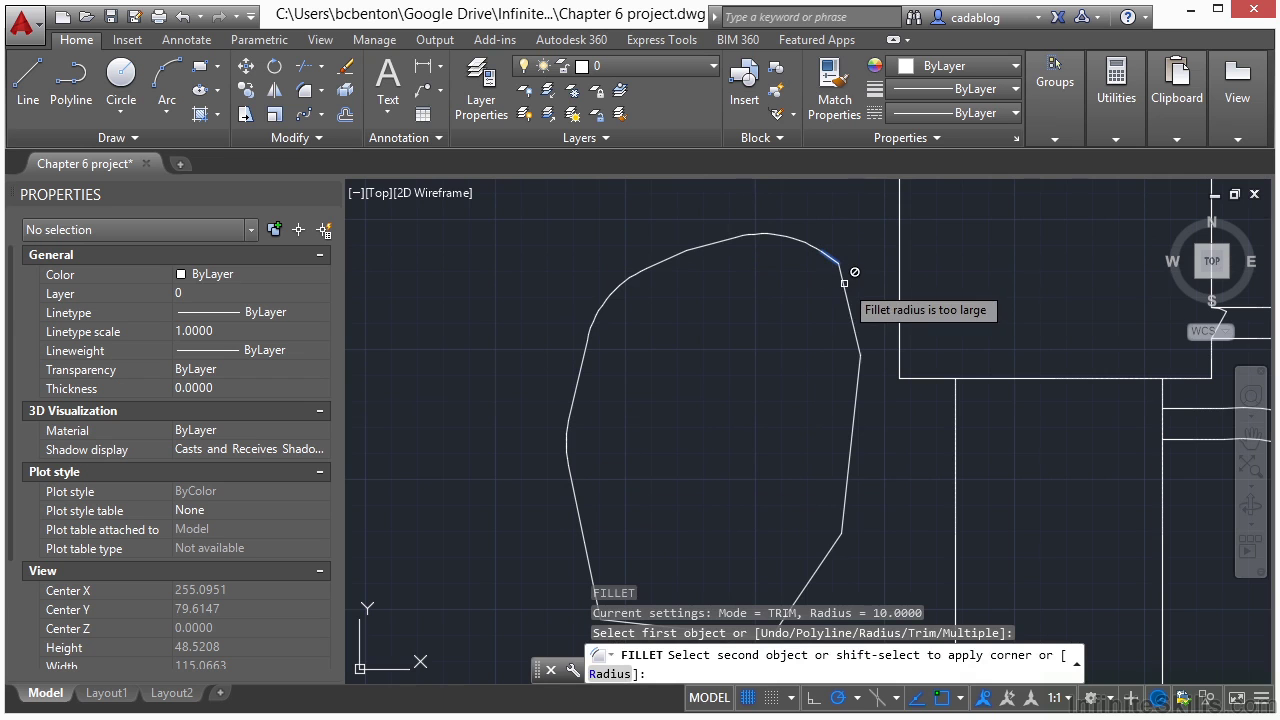
scroll(846, 282, "up", 5)
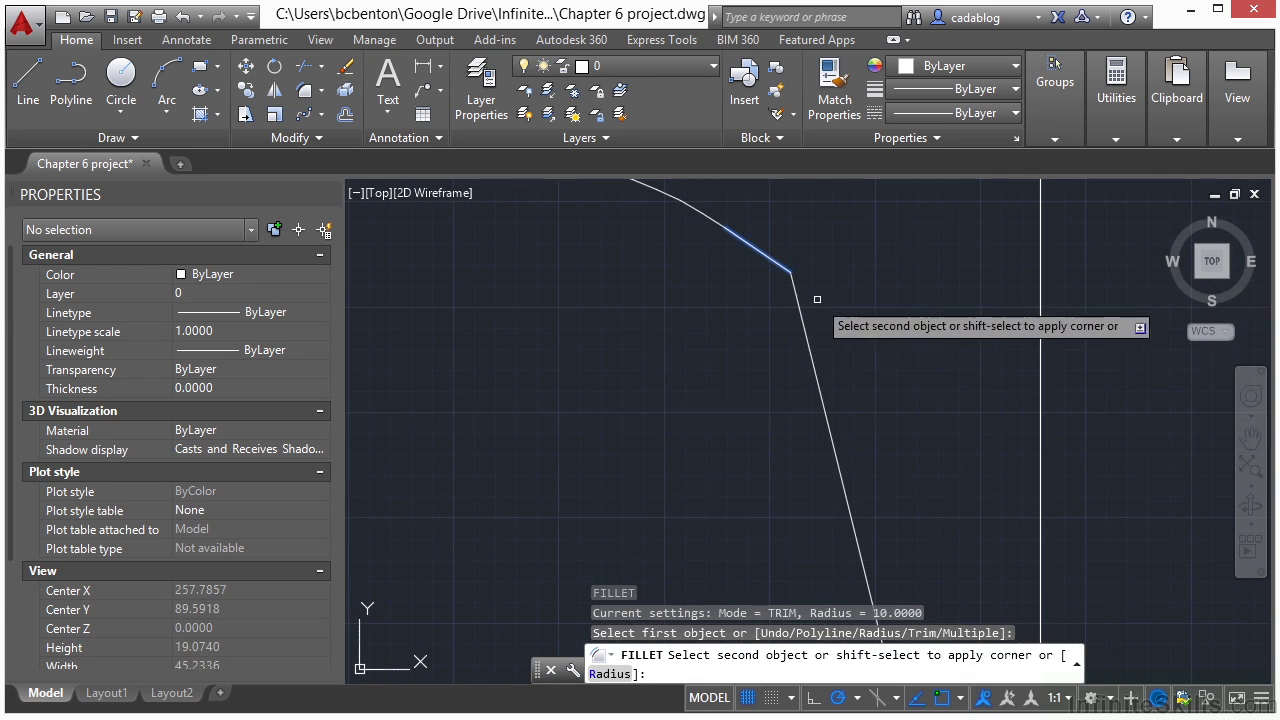
left_click(801, 316)
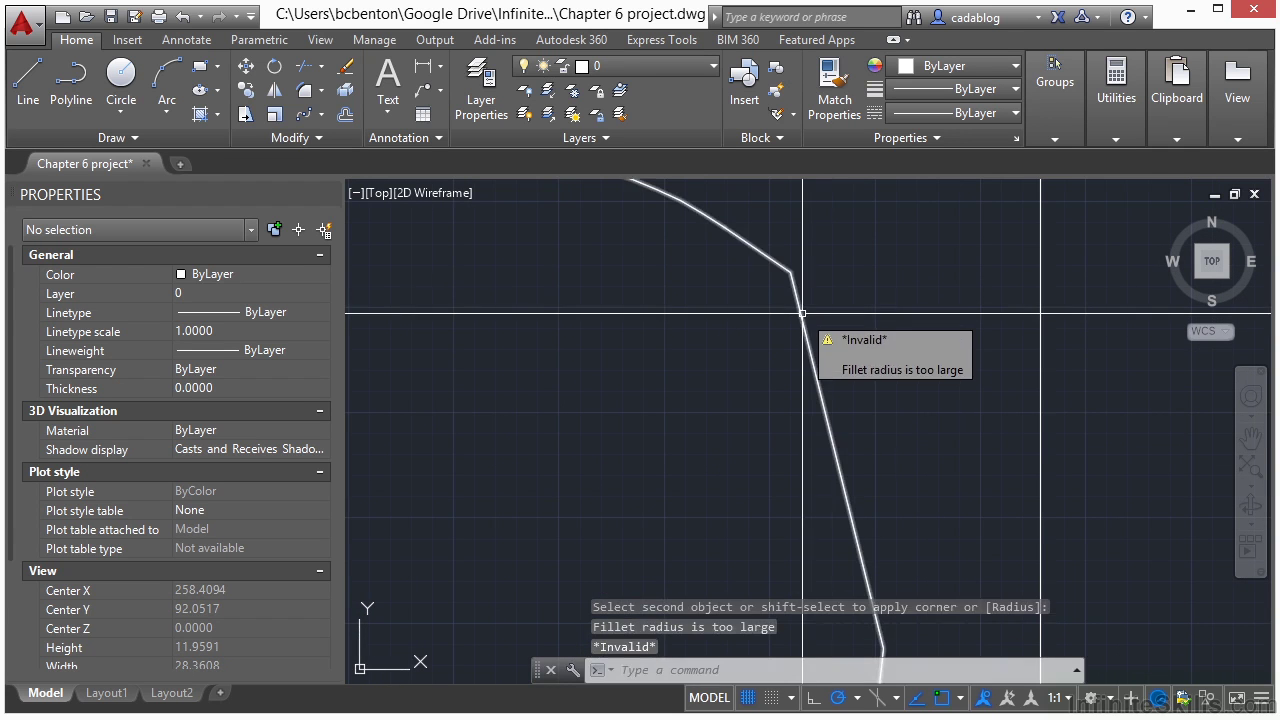
key("Return")
scroll(810, 318, "down", 2)
left_click(805, 322)
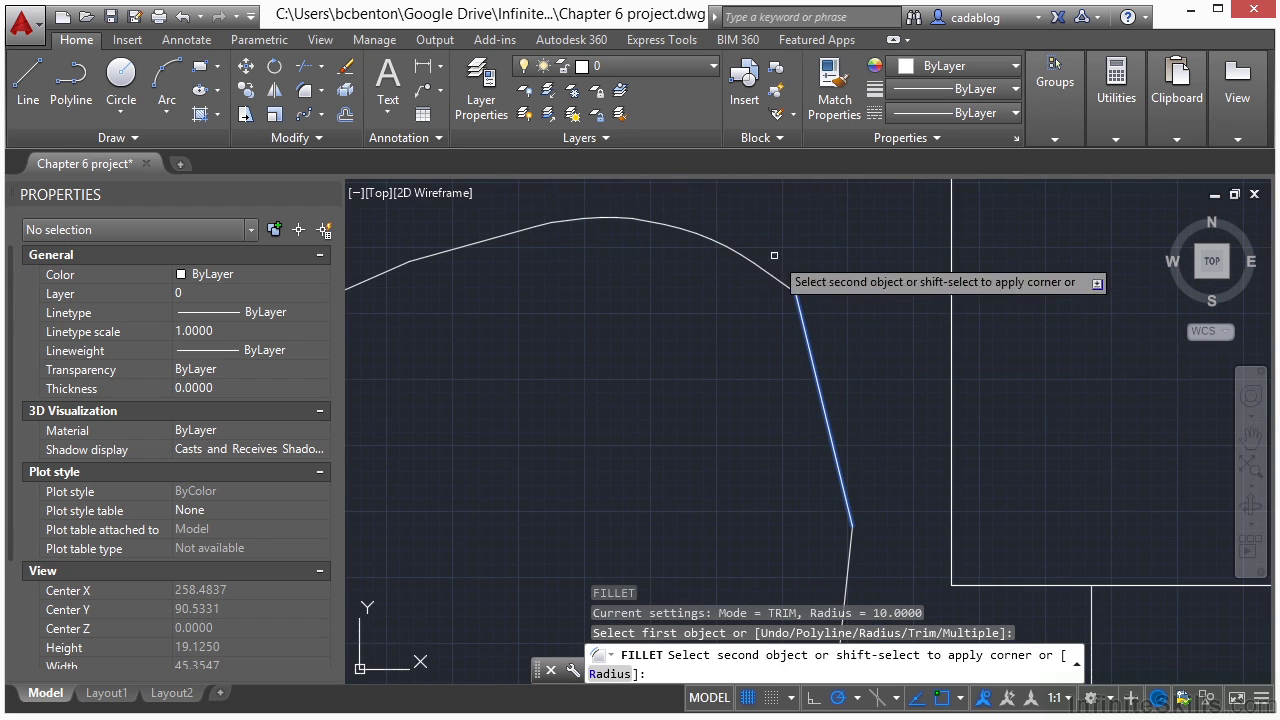
left_click(849, 561)
scroll(863, 437, "down", 3)
scroll(865, 425, "up", 2)
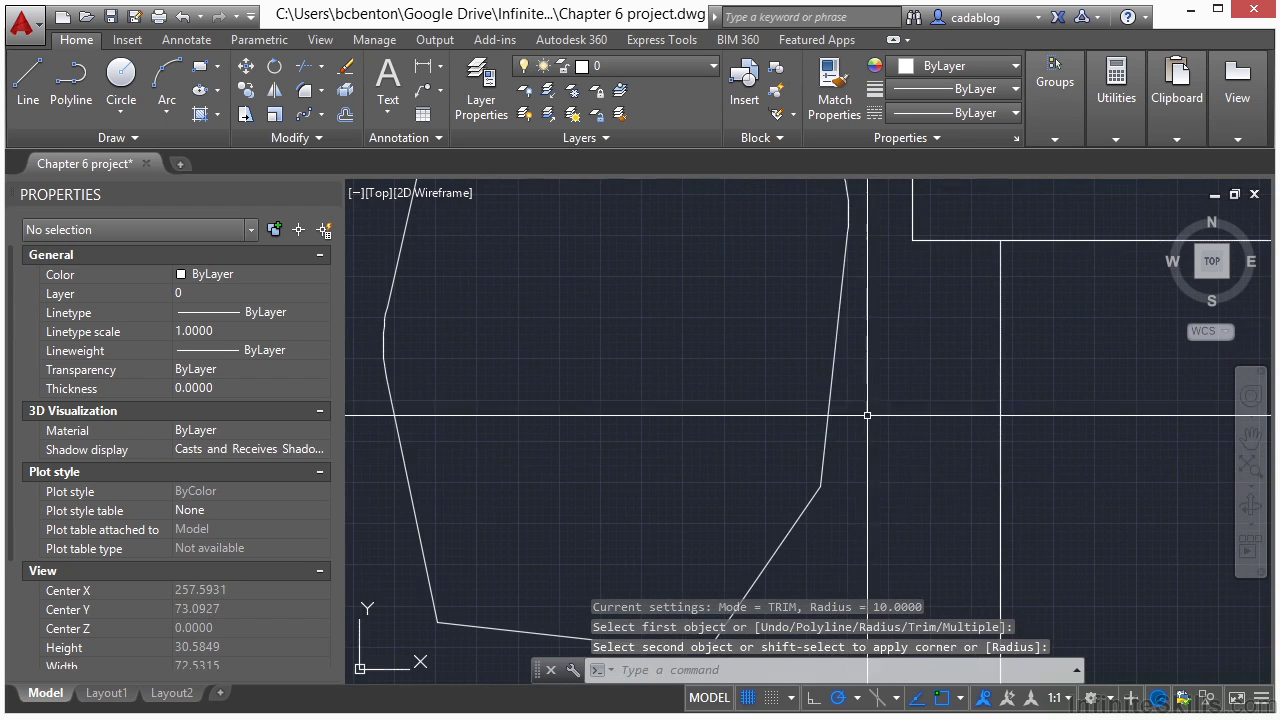
Step: Fillet the lower-right, bottom and bottom-left corners at radius 10
key("Return")
left_click(826, 462)
left_click(800, 515)
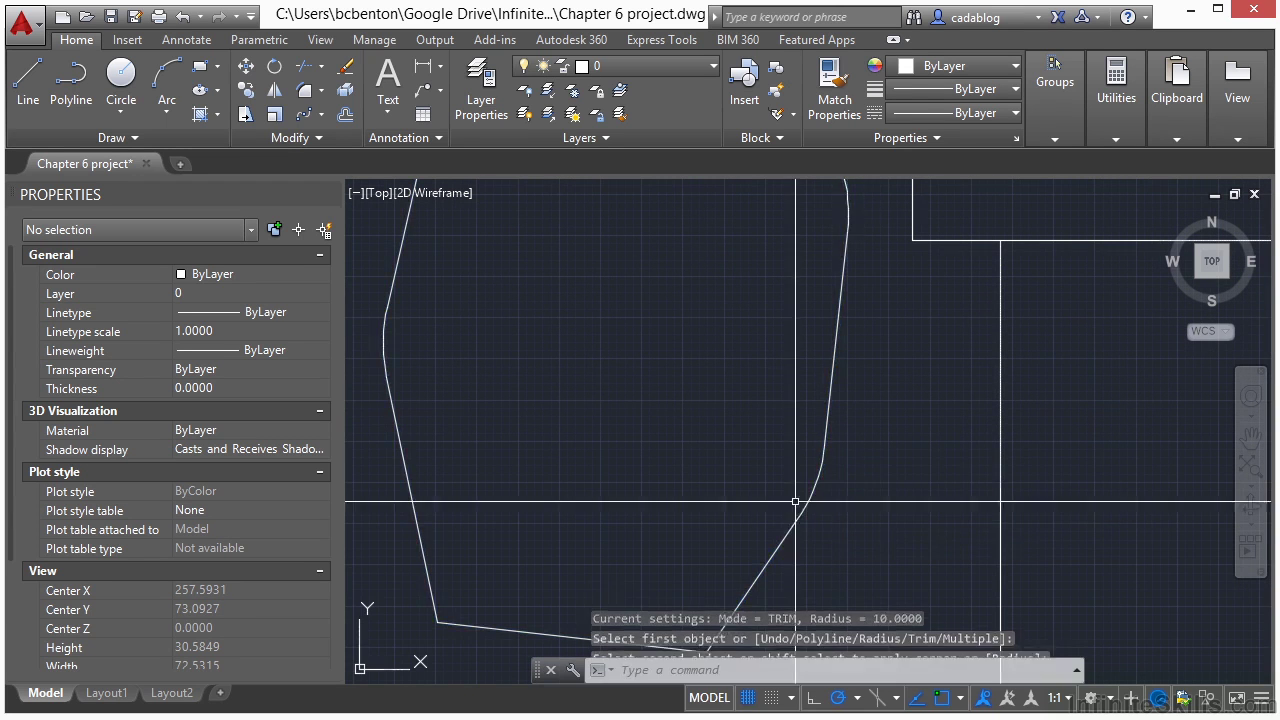
middle_click_drag(795, 501, 838, 231)
key("Return")
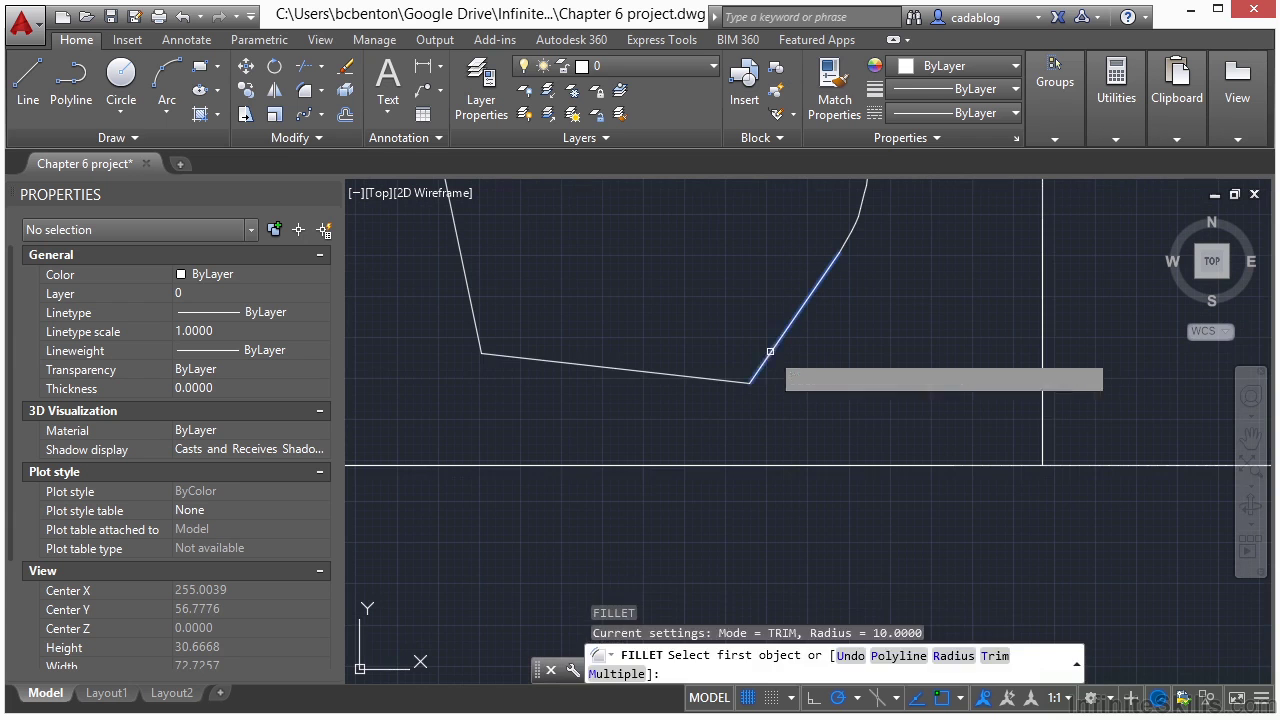
left_click(770, 351)
left_click(580, 364)
key("Return")
left_click(548, 360)
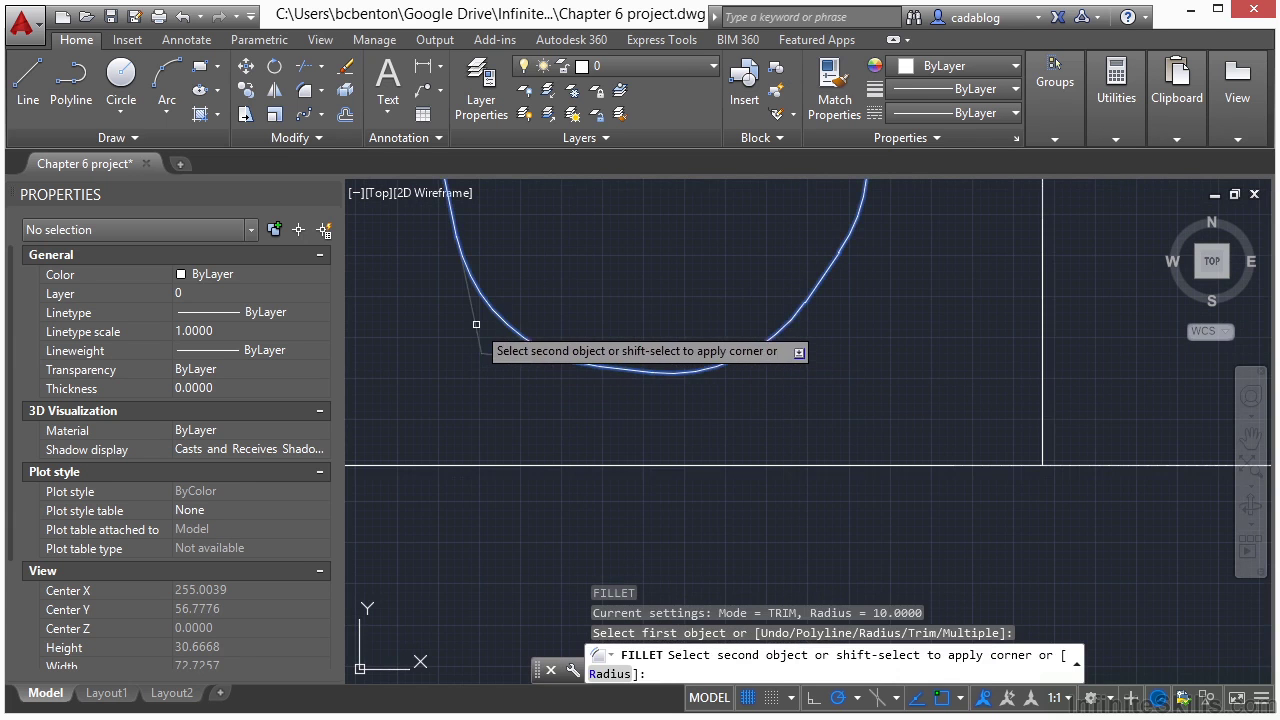
left_click(476, 324)
middle_click_drag(657, 277, 698, 497)
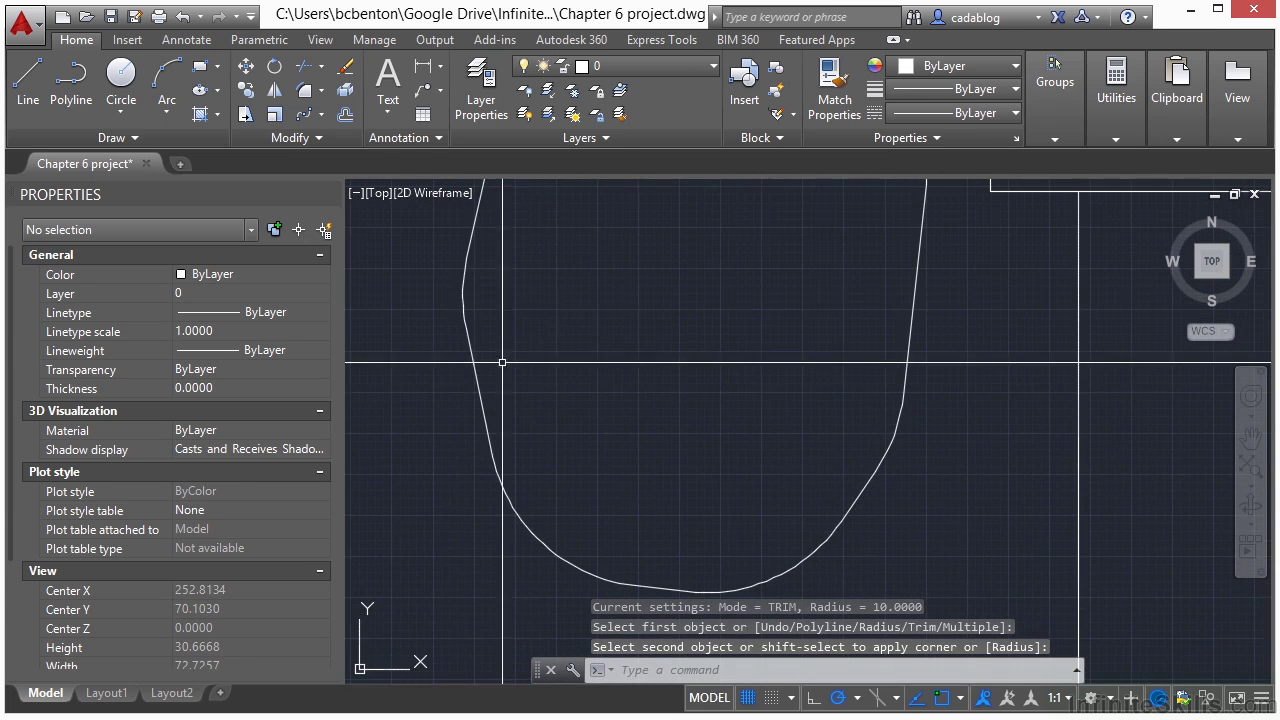
scroll(429, 289, "up", 4)
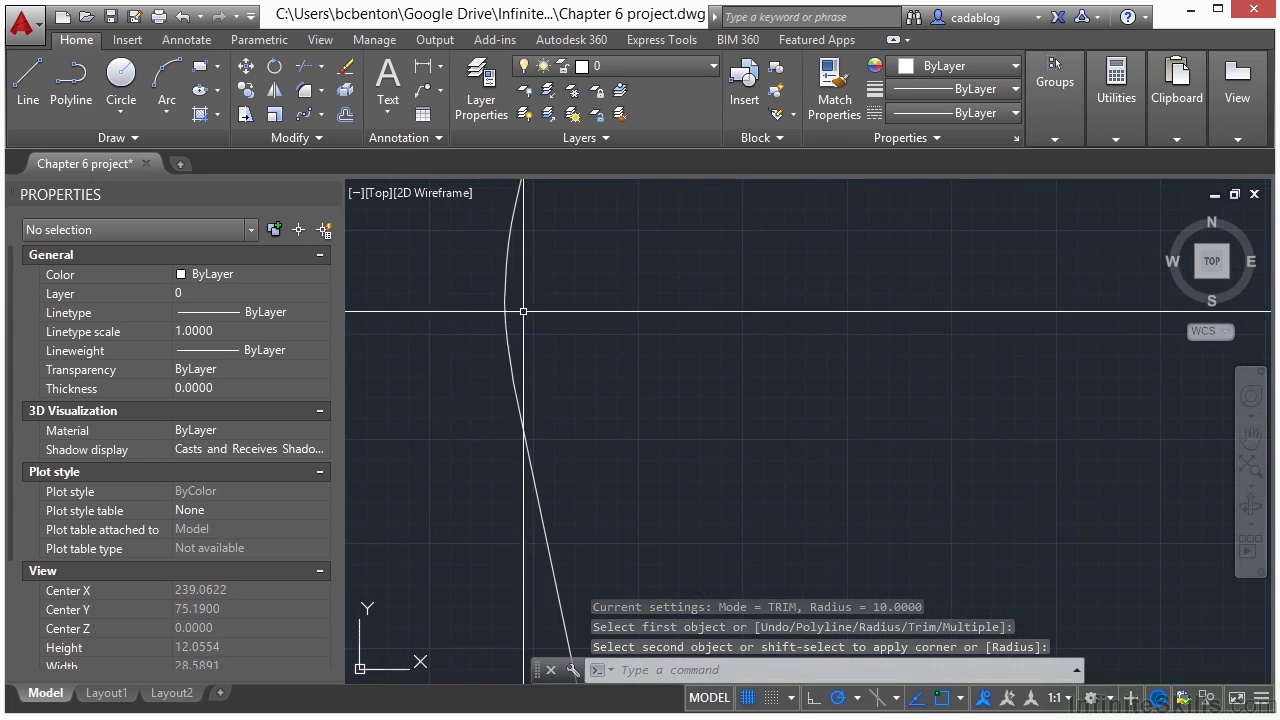
scroll(589, 326, "down", 4)
Step: Try a smaller-radius fillet between the top arc and adjoining line, then undo it
type("f")
key("Return")
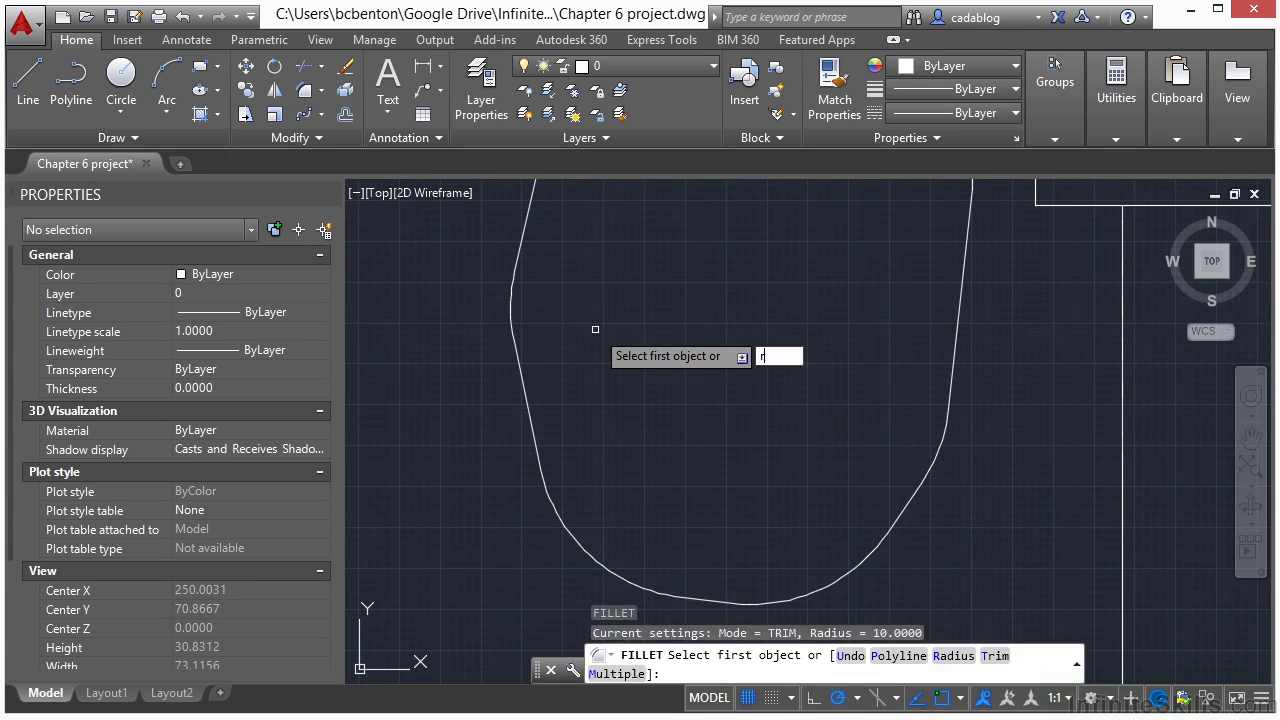
type("r")
key("Return")
type("5")
key("Return")
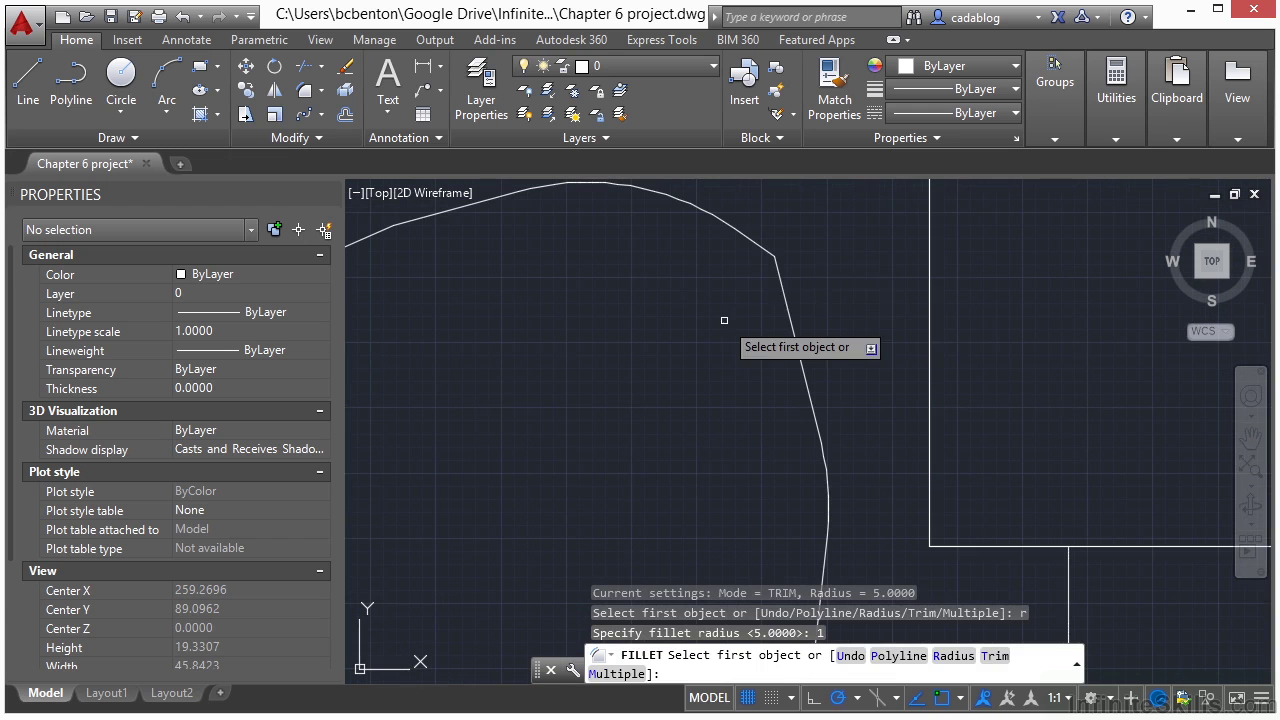
left_click(743, 240)
left_click(780, 276)
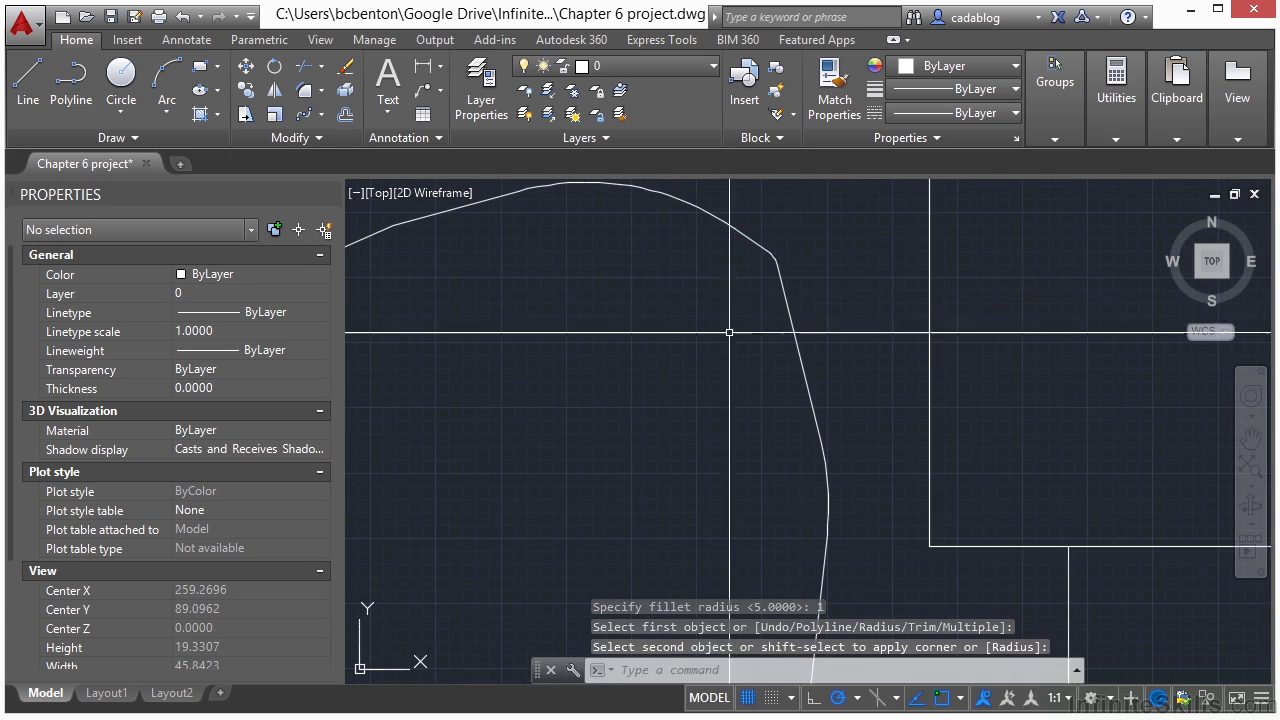
scroll(650, 332, "down", 6)
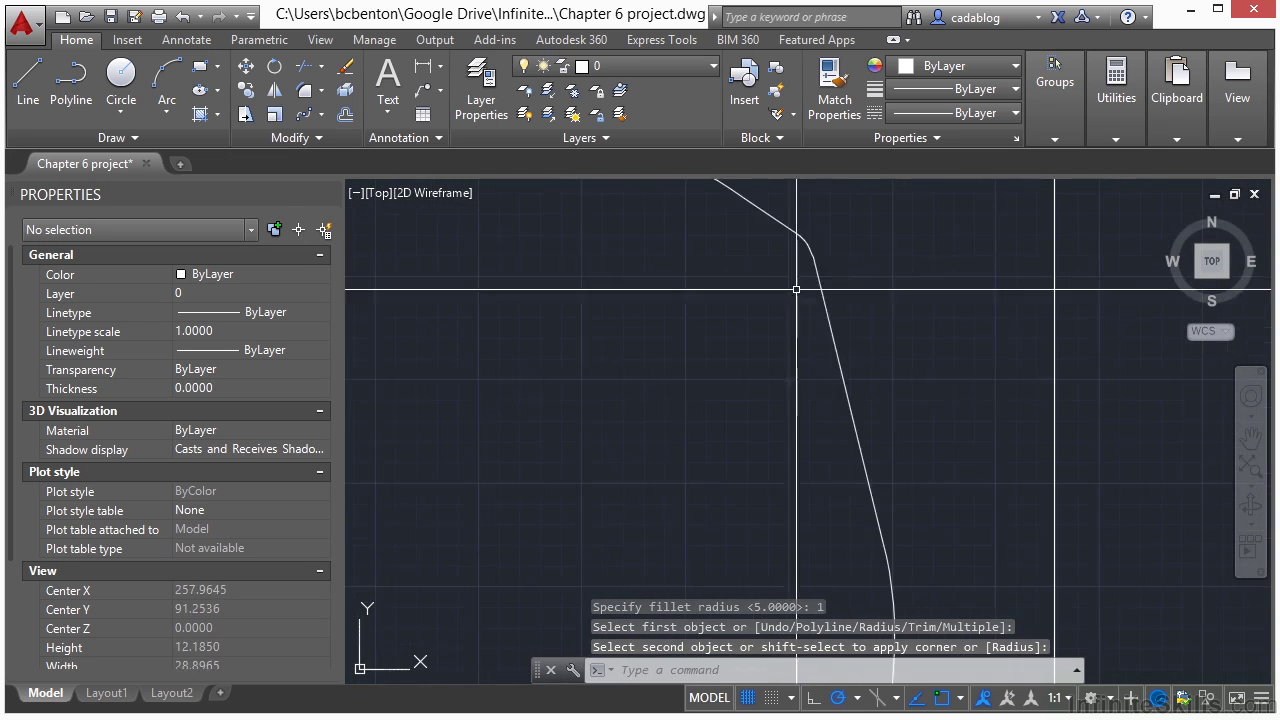
scroll(732, 298, "up", 6)
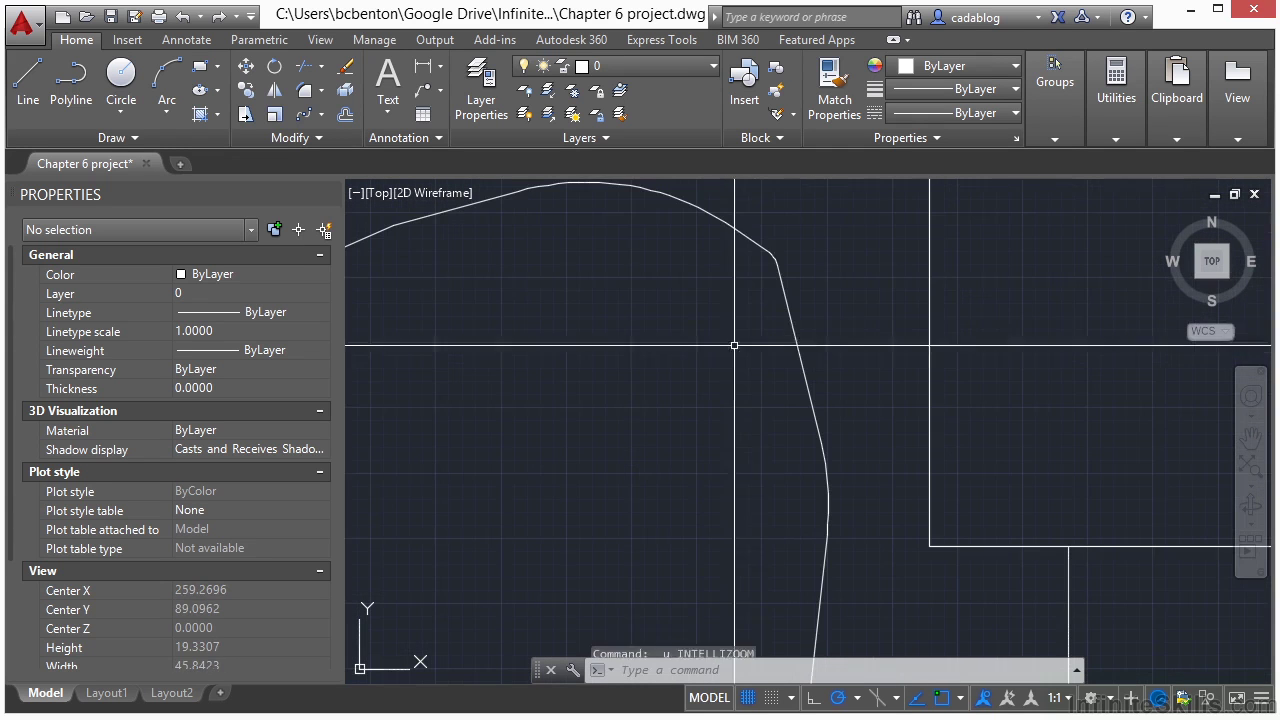
key("ctrl+z")
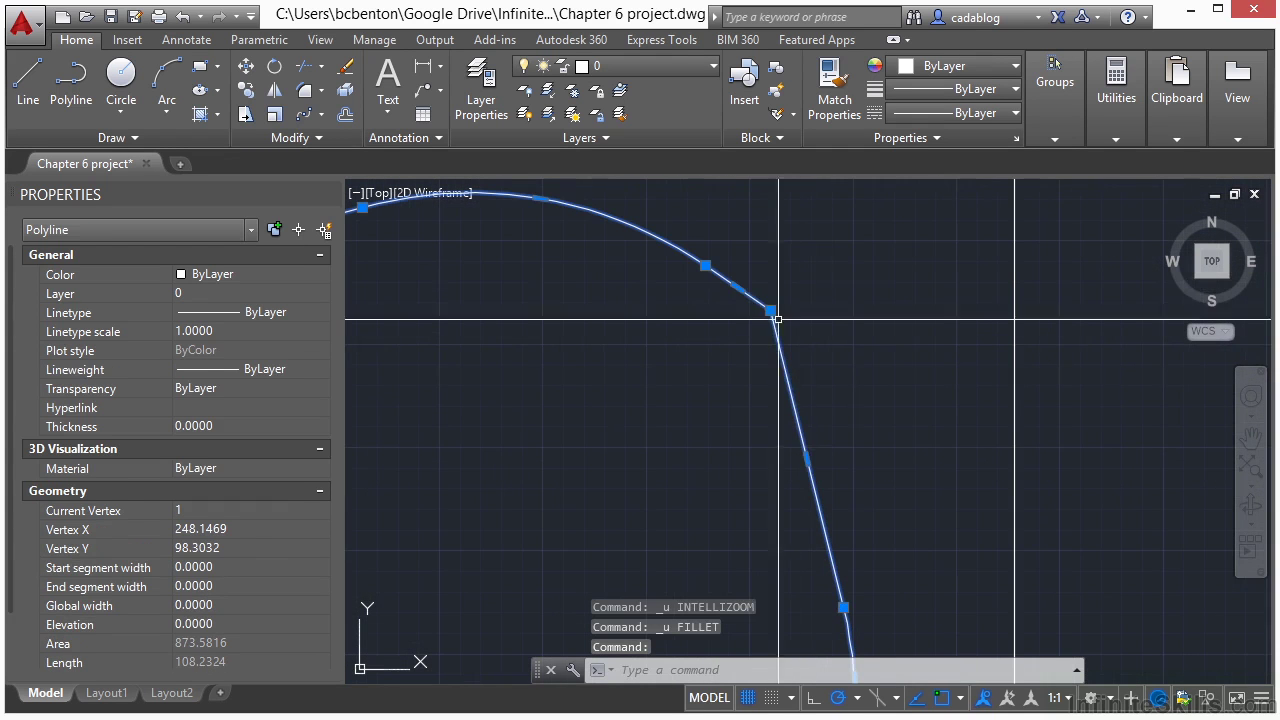
Step: Grip-stretch the upper corner vertex of the outline to a new position
left_click(770, 311)
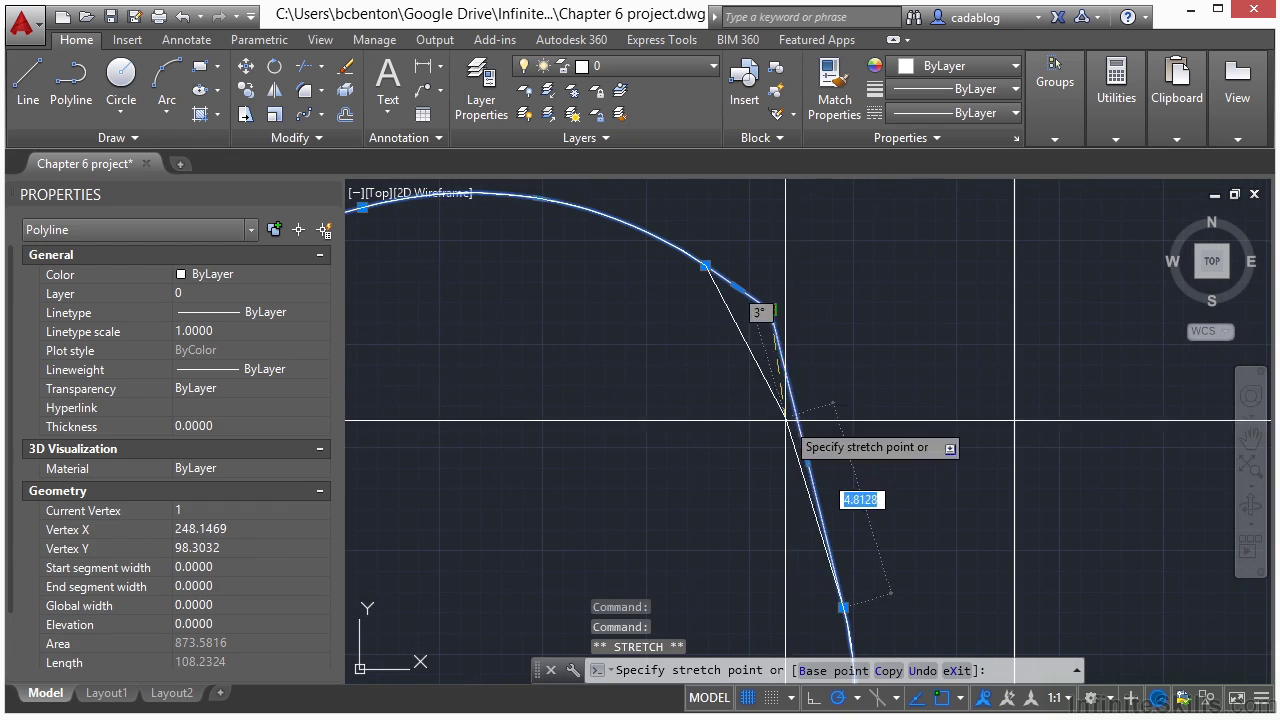
scroll(770, 440, "up", 4)
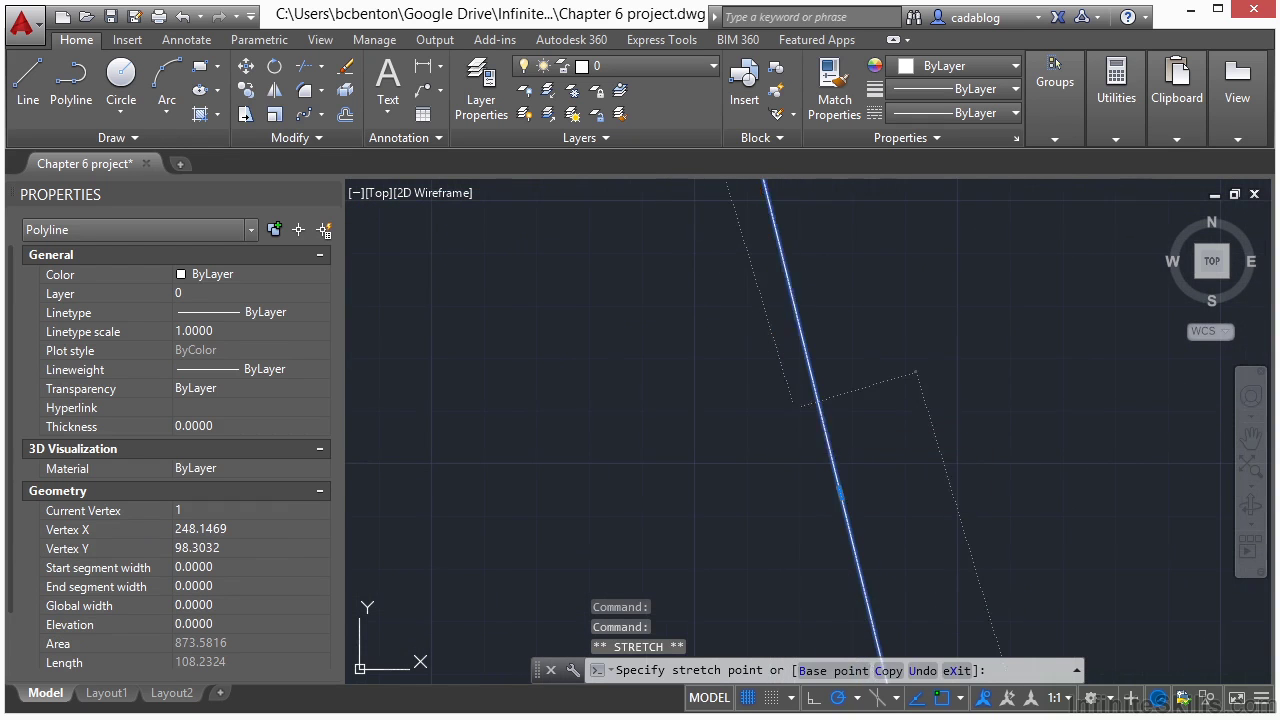
left_click(768, 347)
scroll(786, 338, "down", 4)
key("Escape")
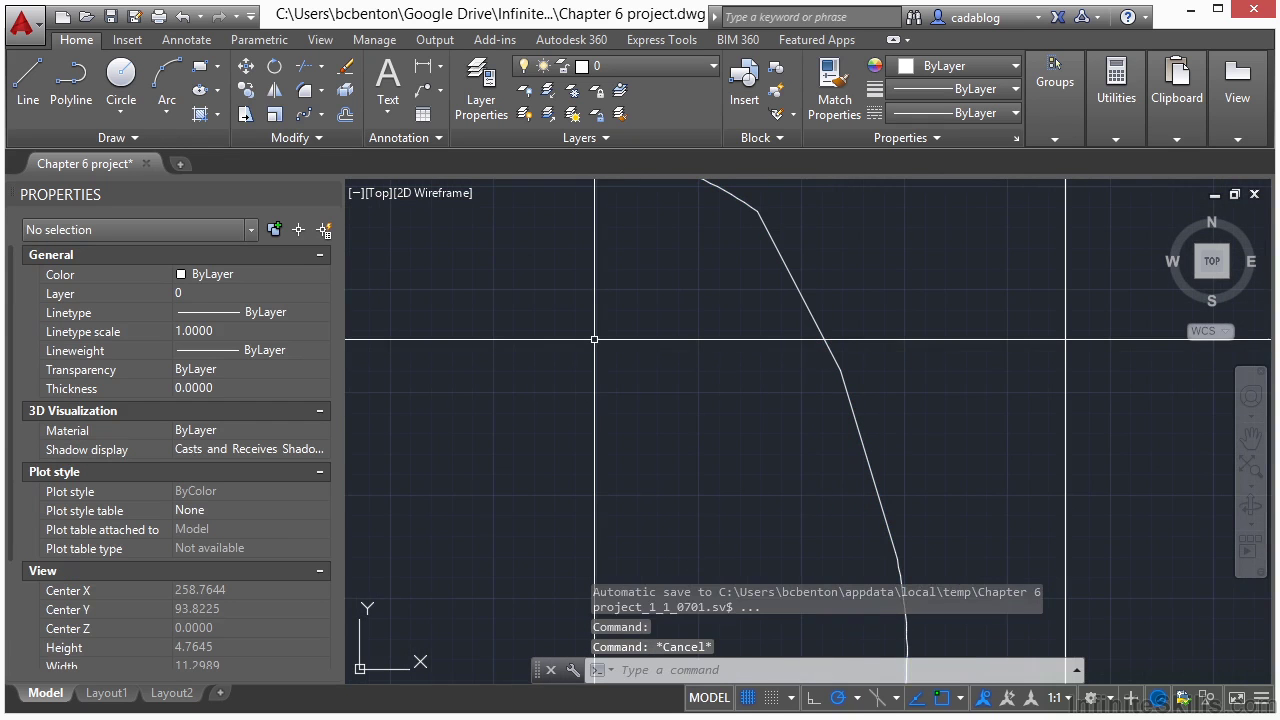
Step: Fillet the sloped segment and top arc, and the arc with its adjoining segment, at radius 10
type("f")
key("Return")
type("rst object or :")
key("Return")
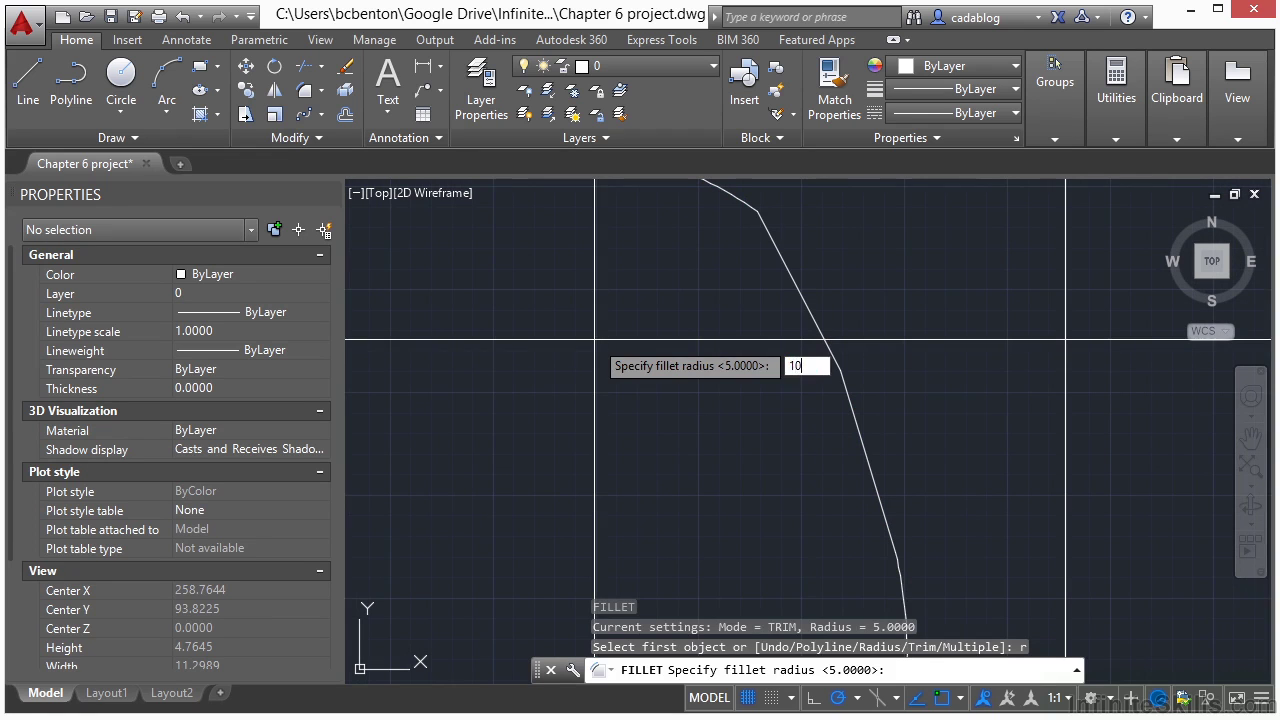
key("Return")
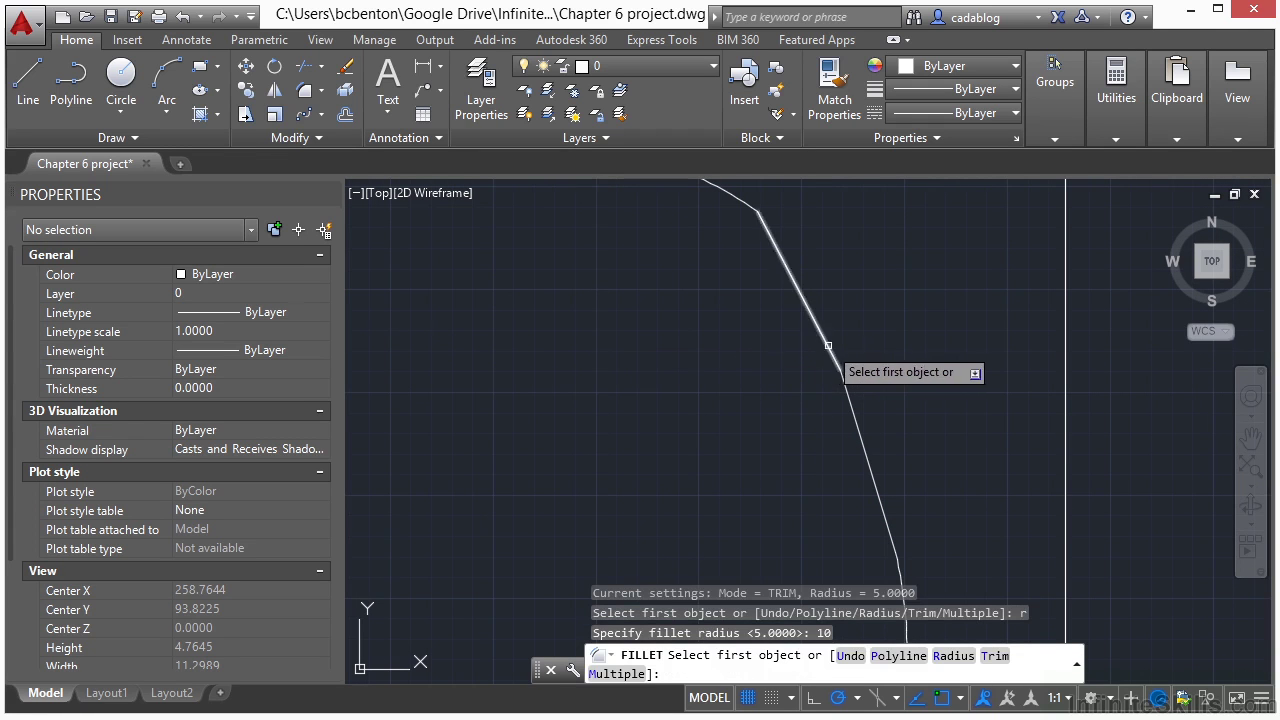
left_click(831, 360)
scroll(897, 388, "down", 3)
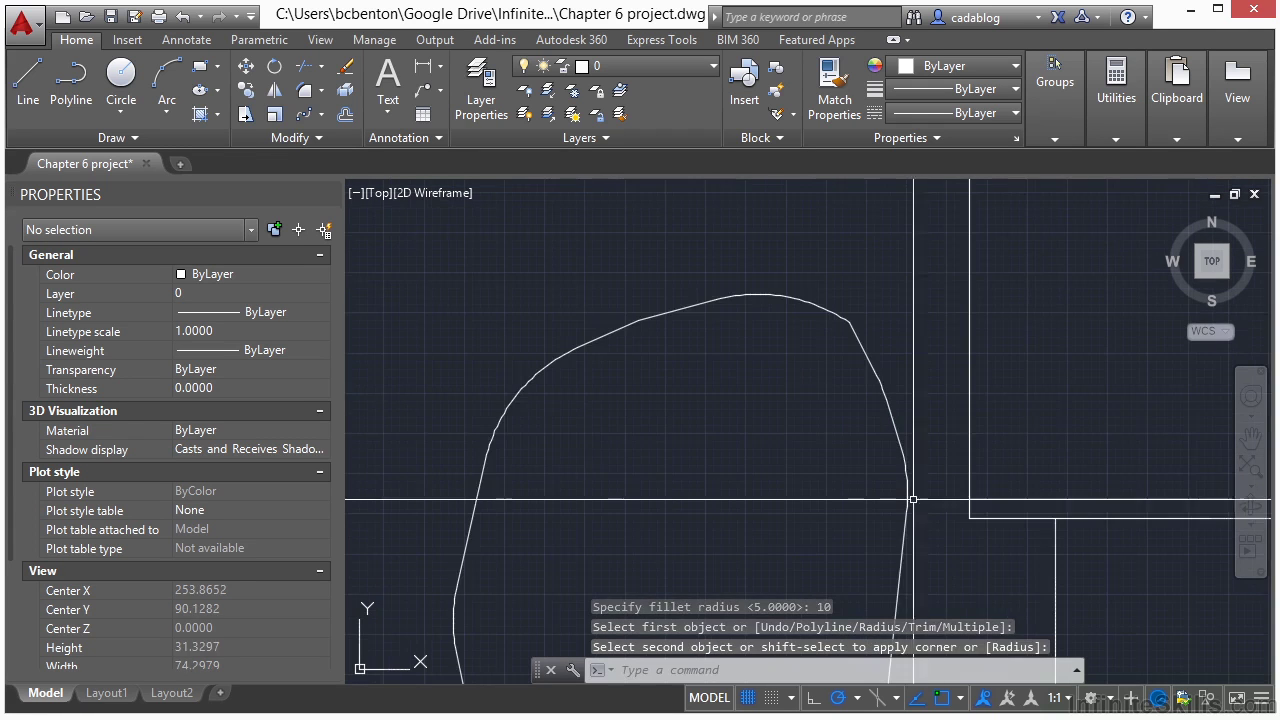
scroll(848, 348, "up", 2)
left_click(848, 348)
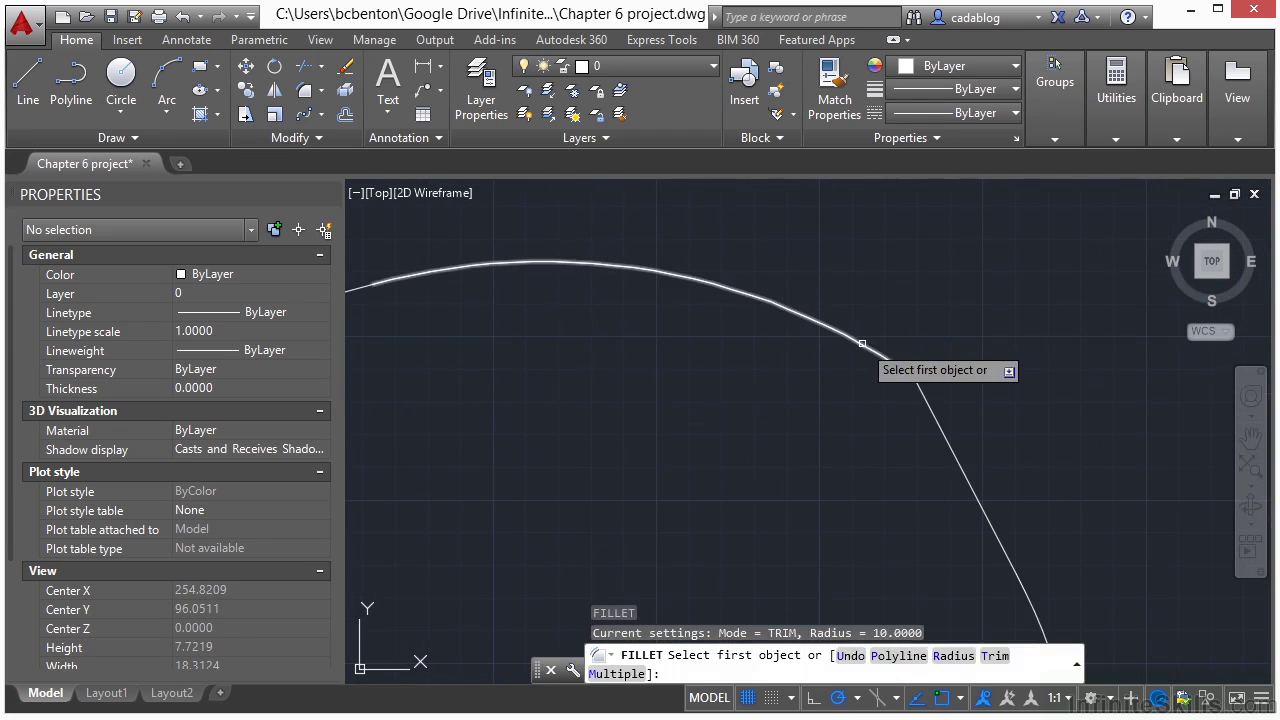
left_click(855, 342)
left_click(910, 432)
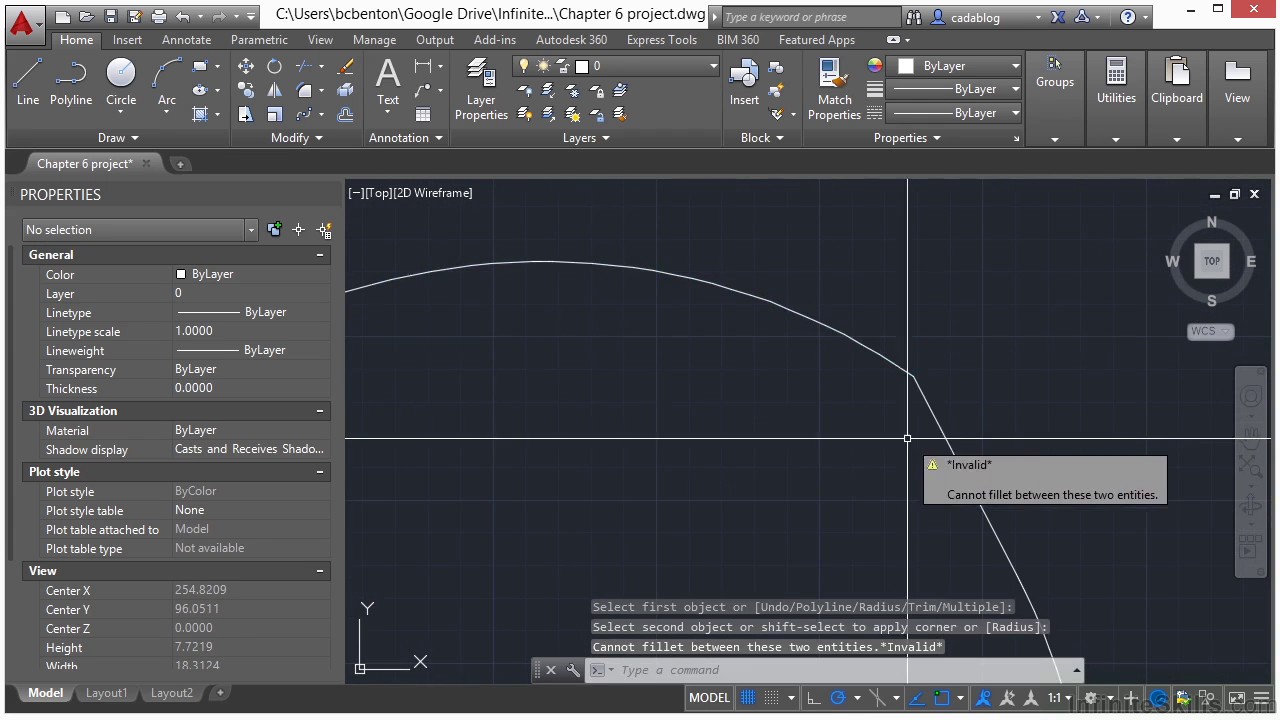
Step: Grab an outline vertex, then cancel the move and zoom out
left_click(913, 376)
left_click(913, 376)
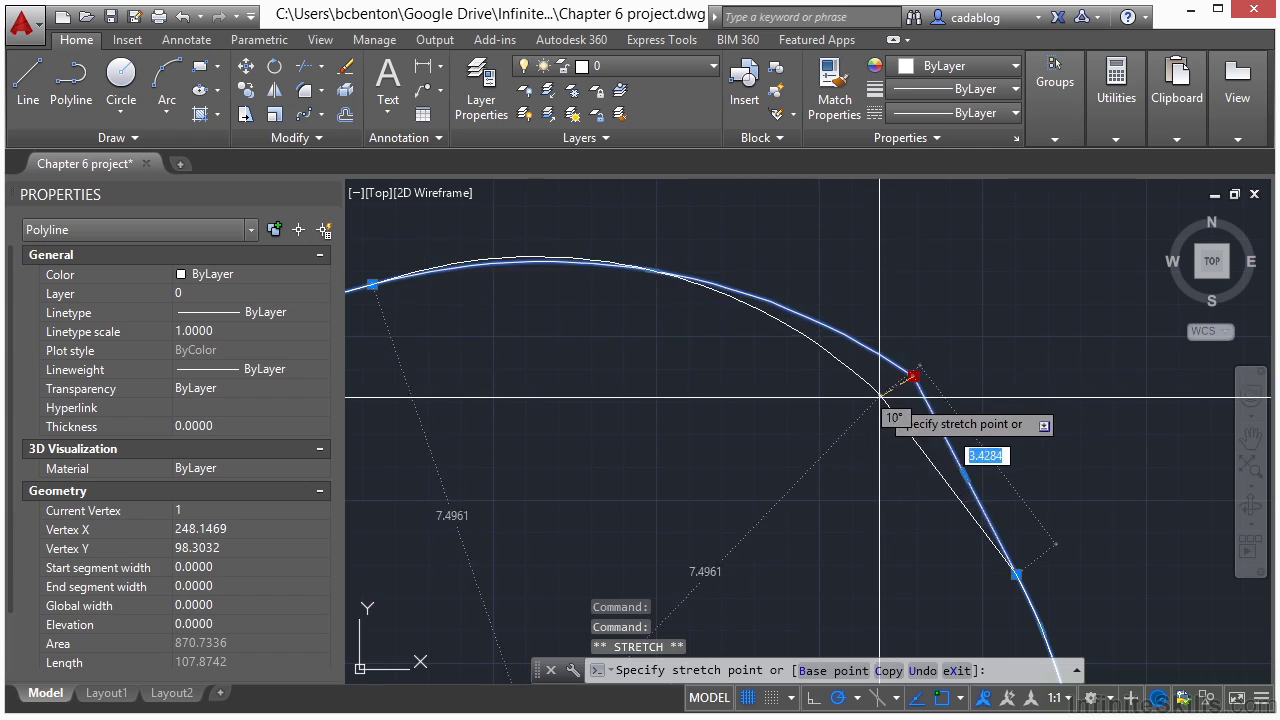
key("Escape")
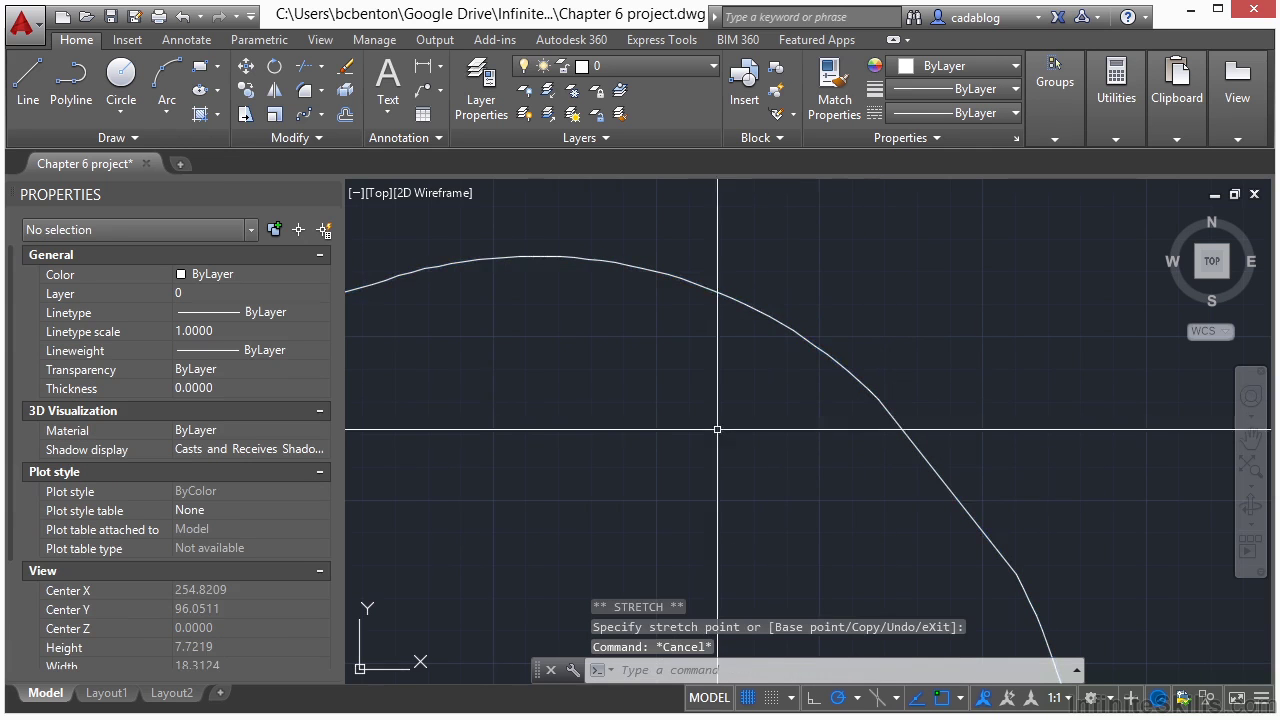
scroll(894, 294, "down", 4)
scroll(714, 277, "down", 5)
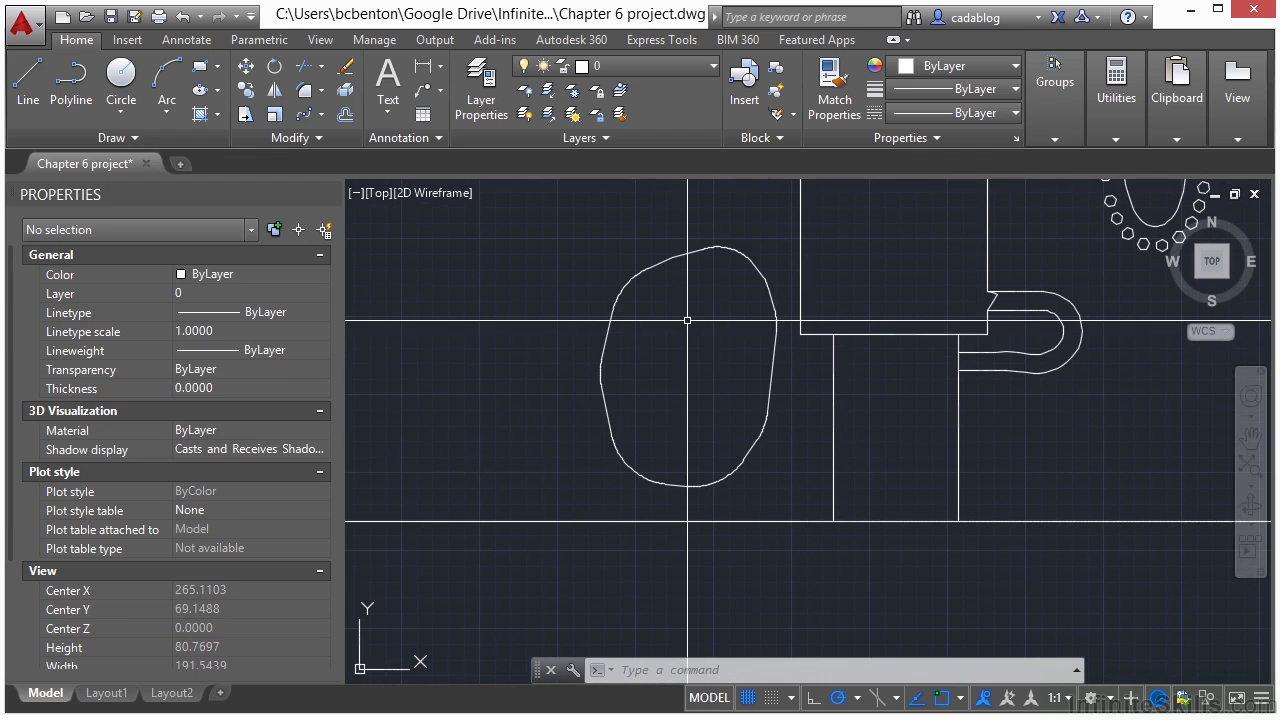
Step: Offset the rounded bed outline 1 unit inward to form a double border
type("o")
key("Return")
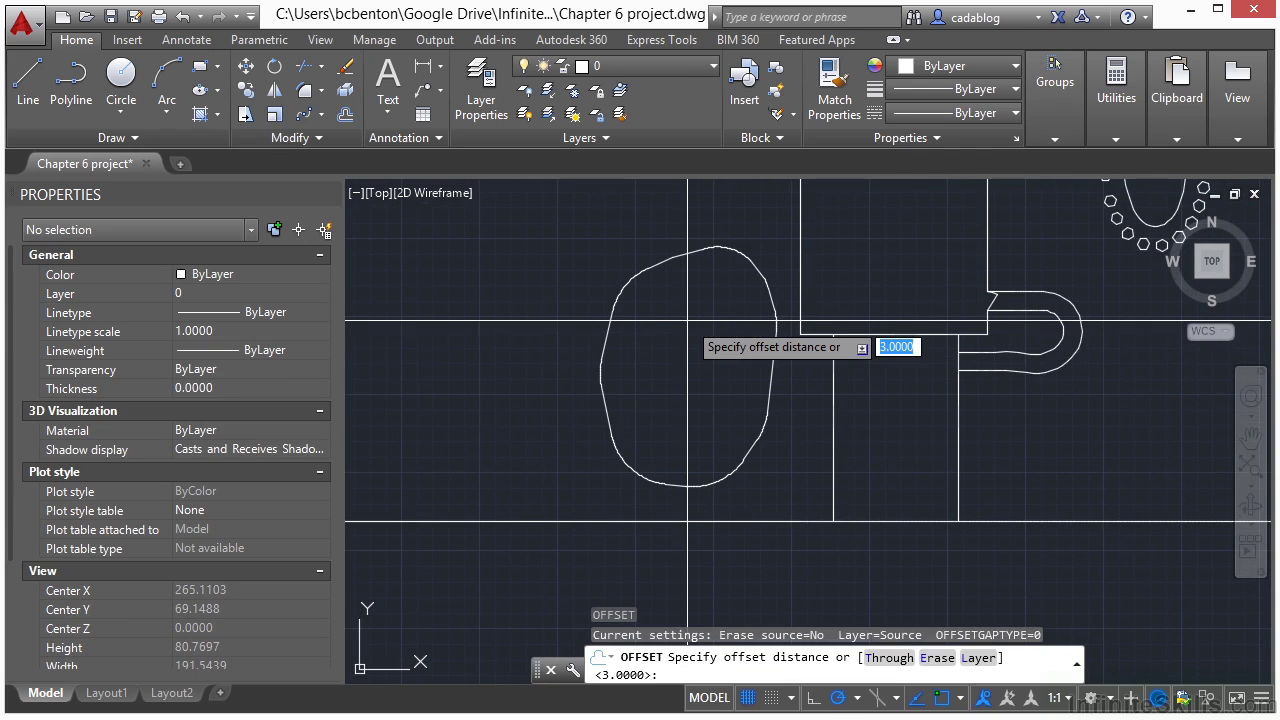
type("1")
key("Return")
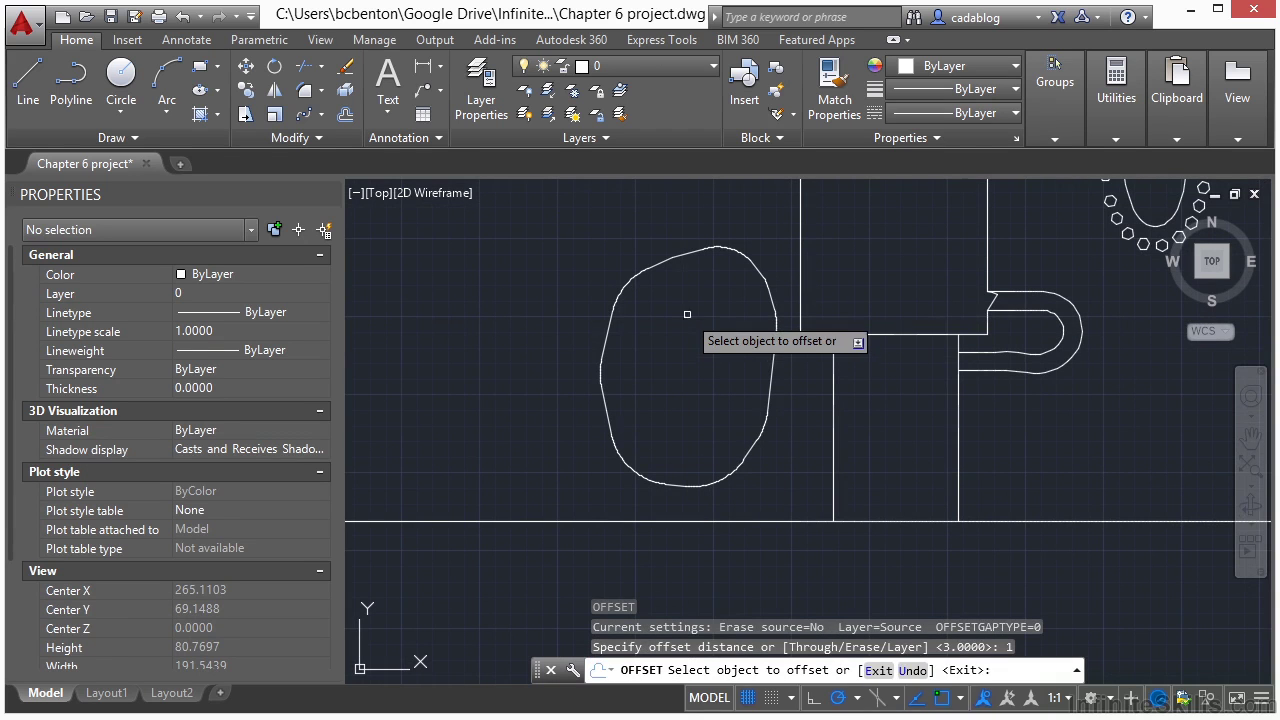
left_click(675, 252)
left_click(682, 289)
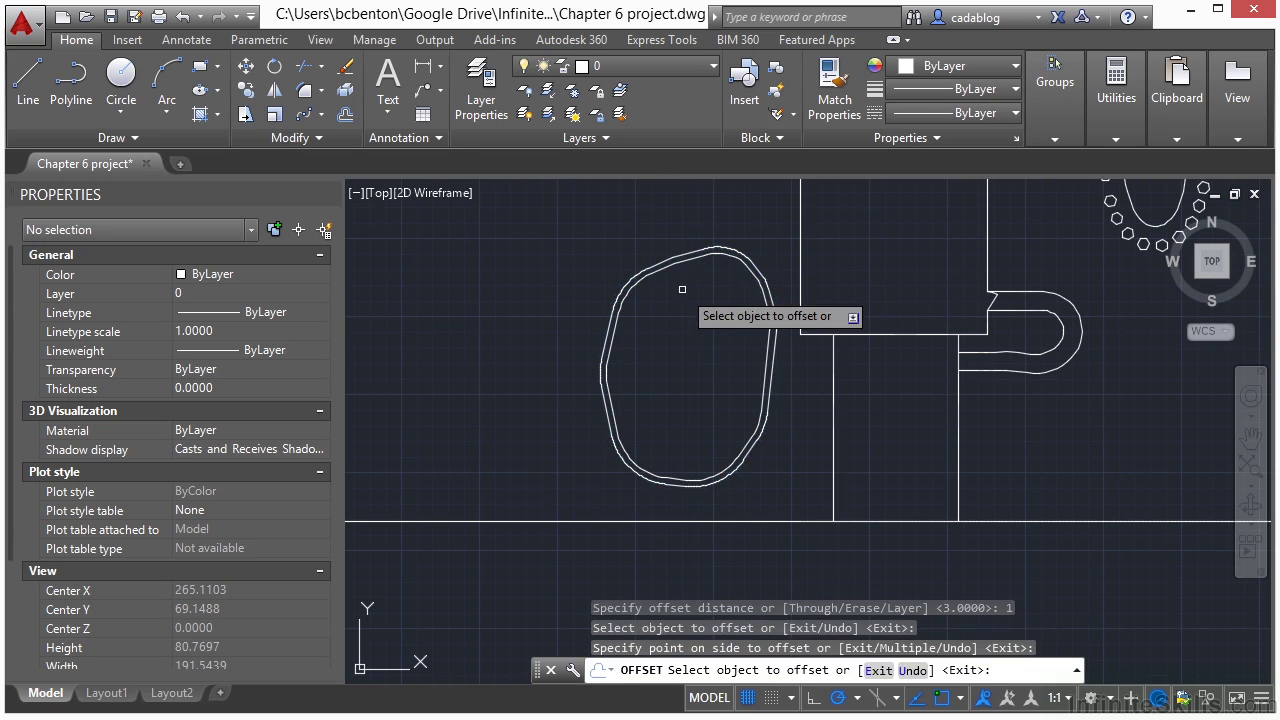
key("Return")
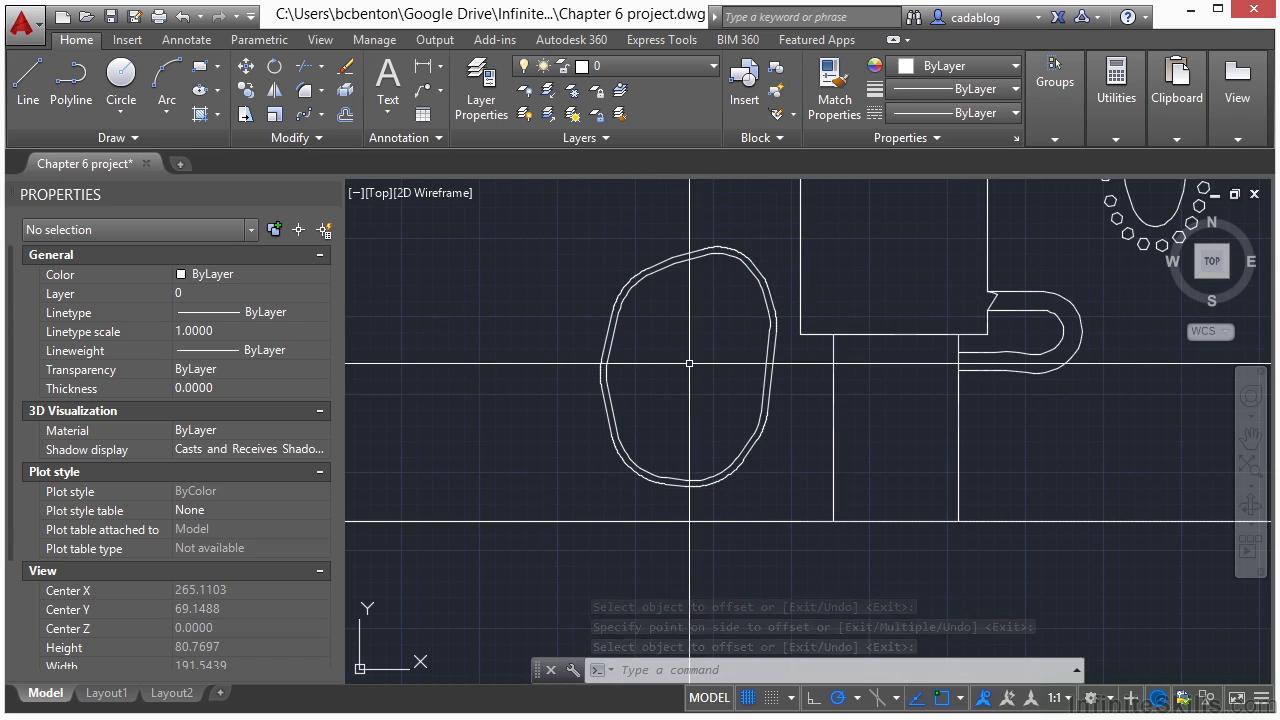
Step: Draw a radius-4 circle concentric with the existing bush circle
type("c")
key("Return")
scroll(656, 311, "up", 4)
left_click(675, 305)
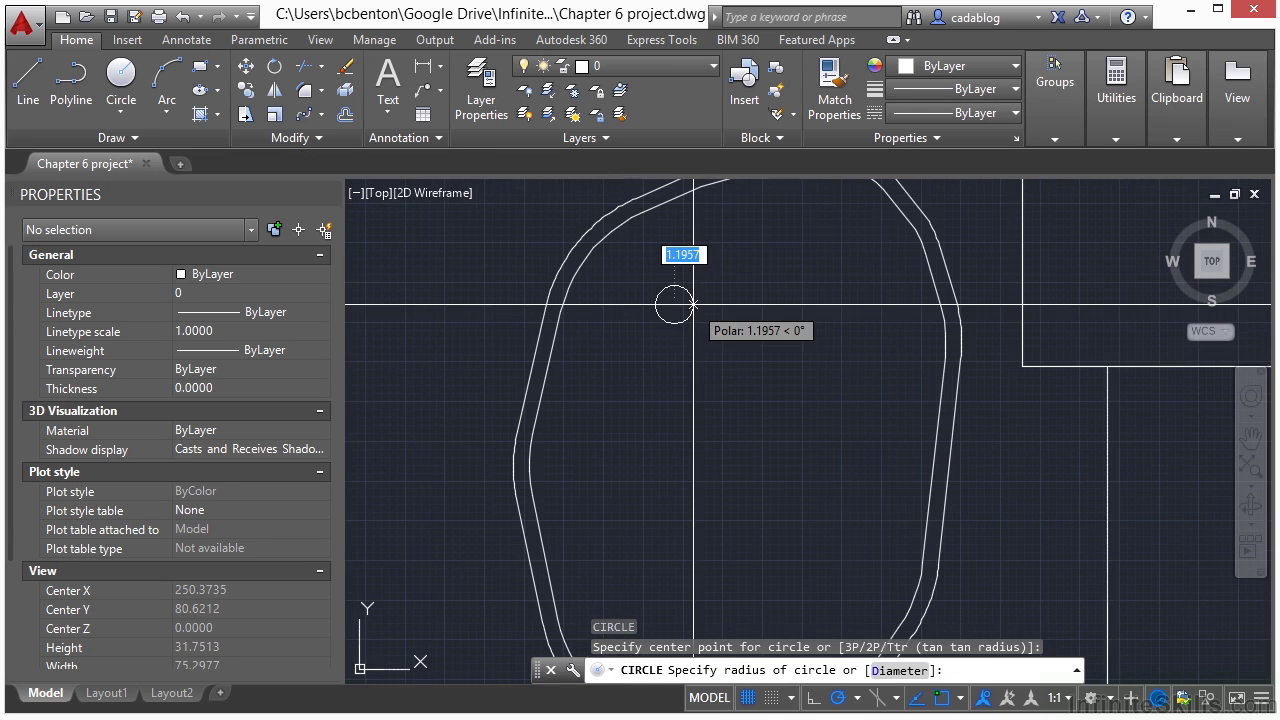
key("Escape")
scroll(645, 263, "up", 2)
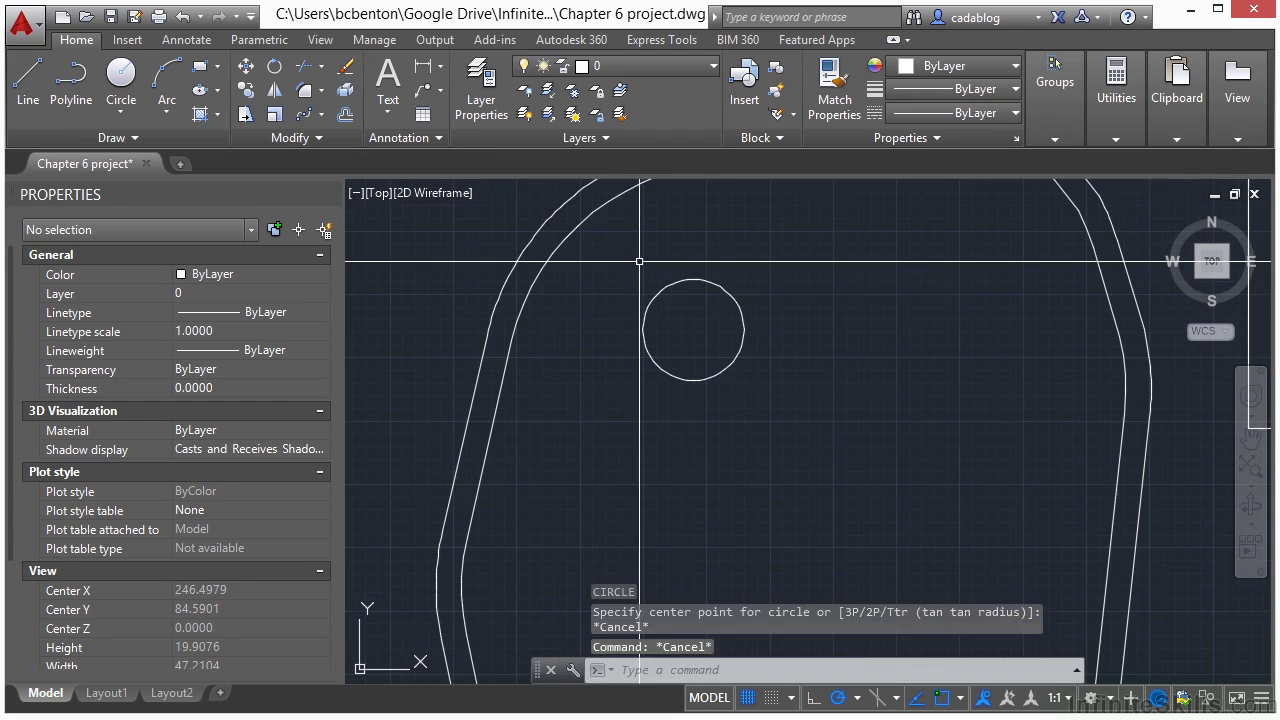
type("c")
key("Return")
type("cen")
key("Return")
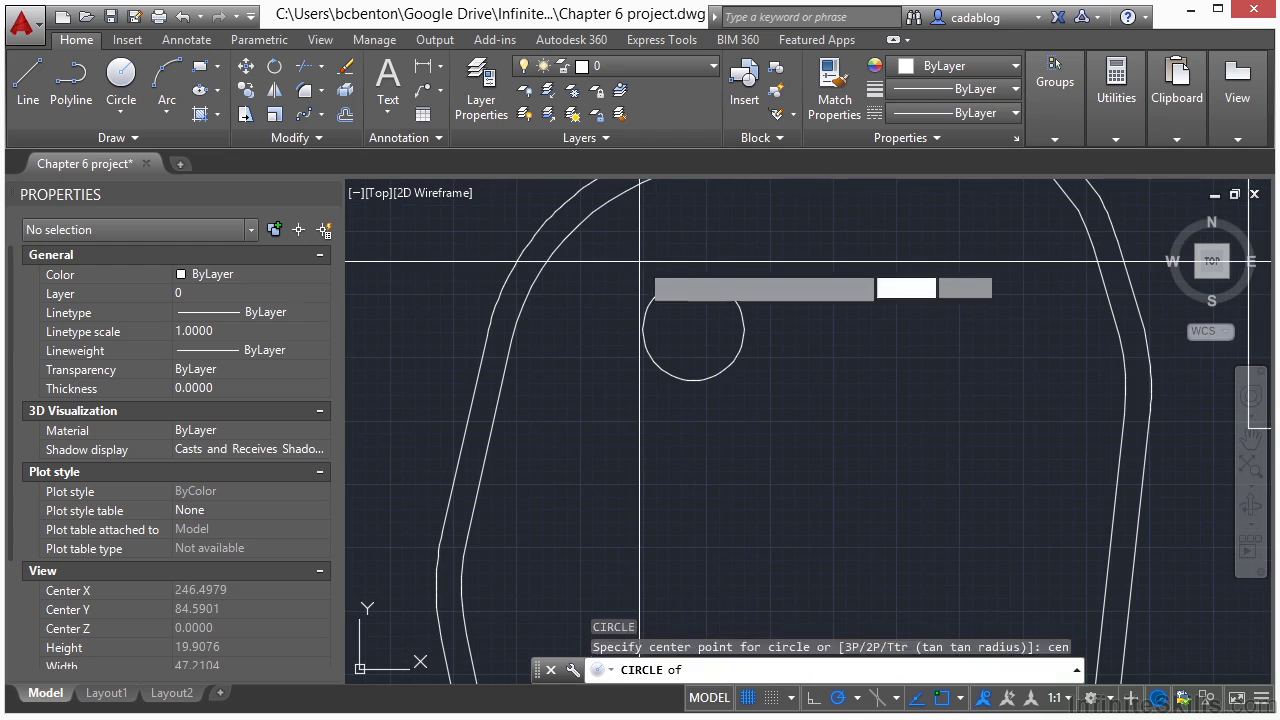
left_click(658, 282)
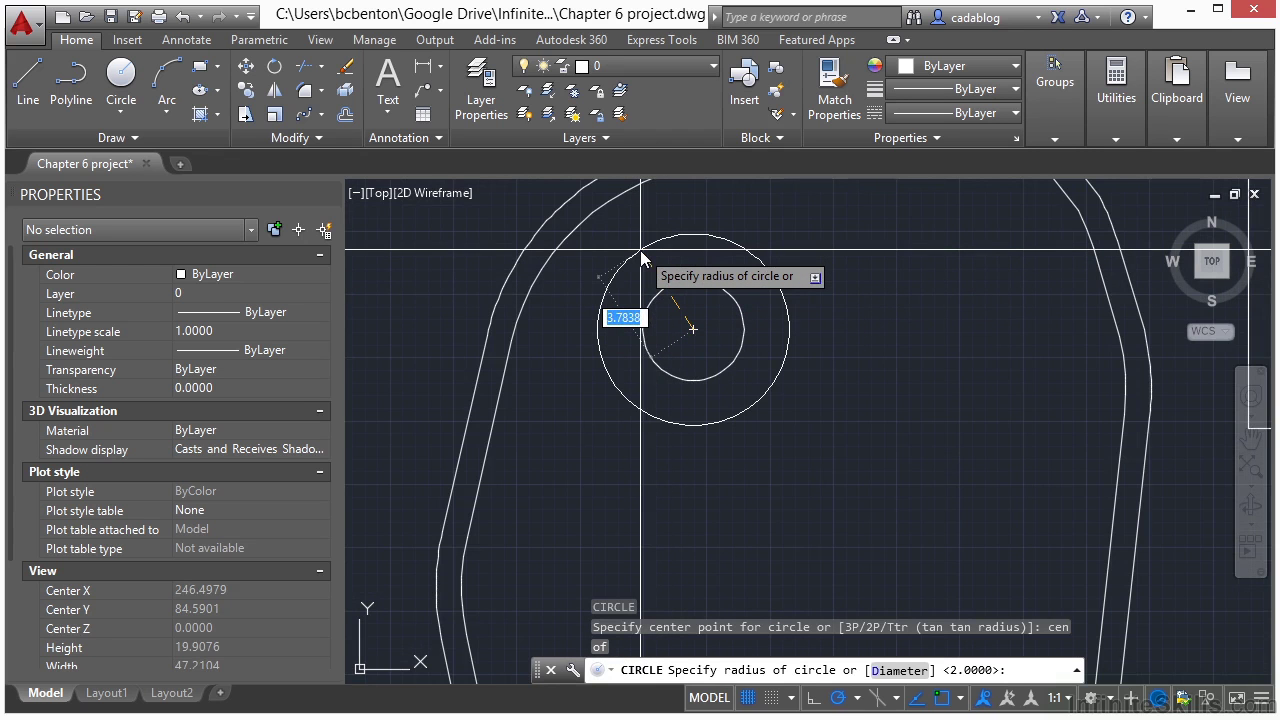
type("4")
key("Return")
Step: Draw a radius-0.5 circle centred on the outer circle's edge using Nearest snap
type("c")
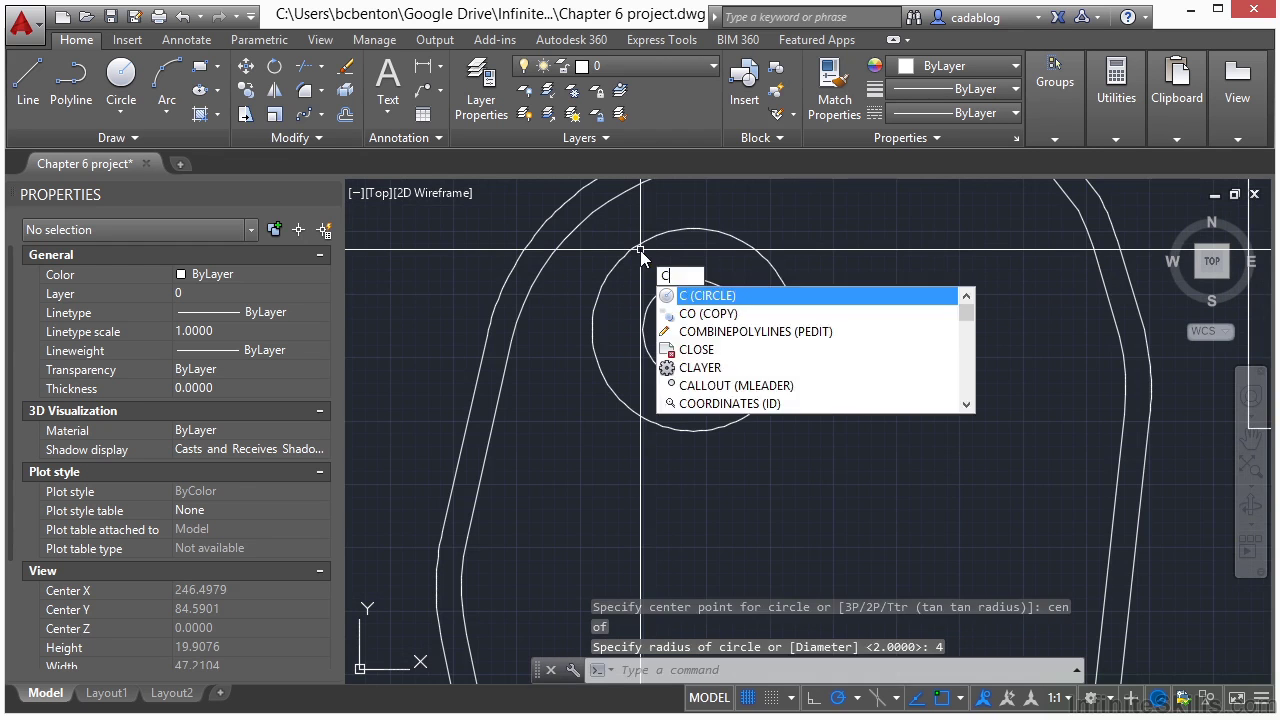
key("Return")
type("nea")
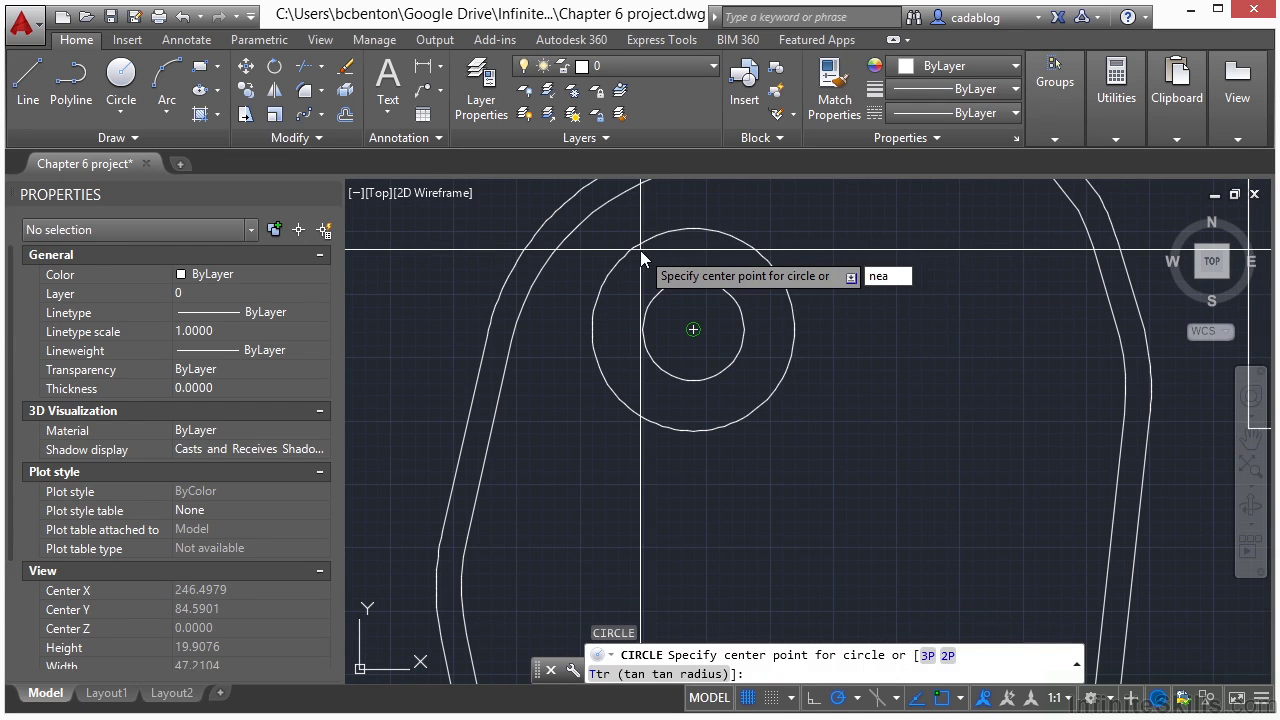
key("Return")
left_click(618, 262)
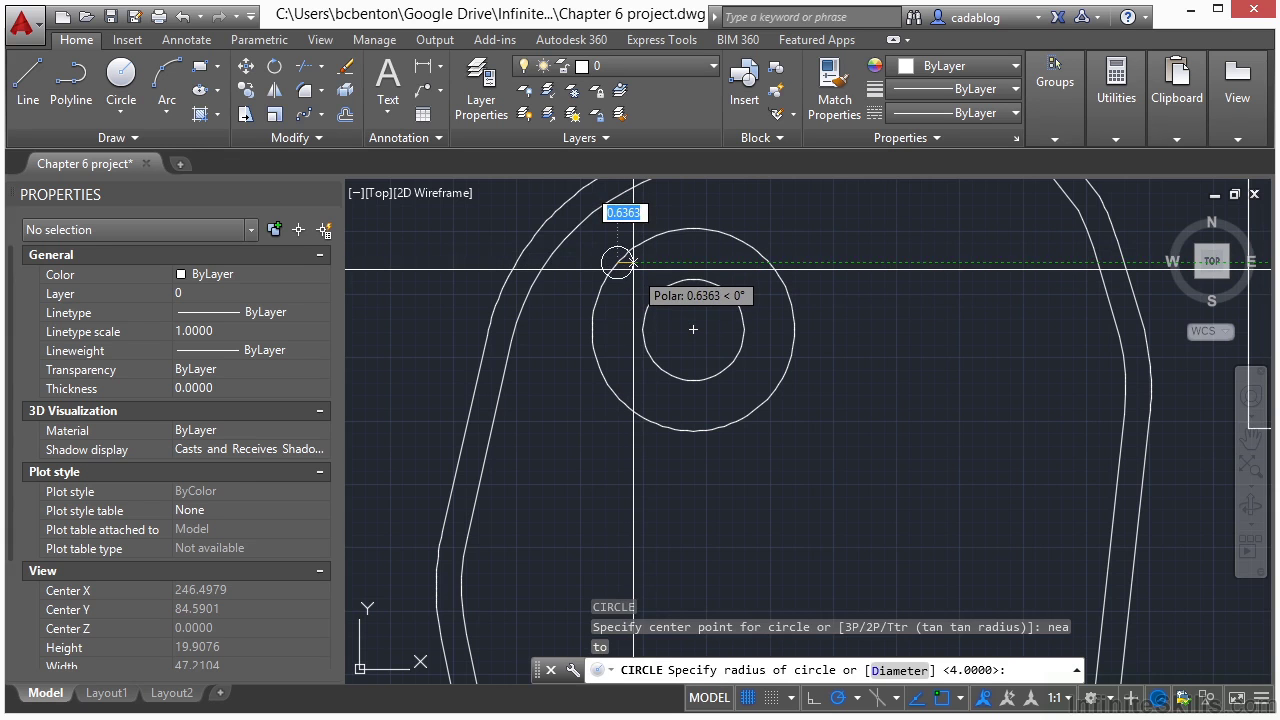
type(".5")
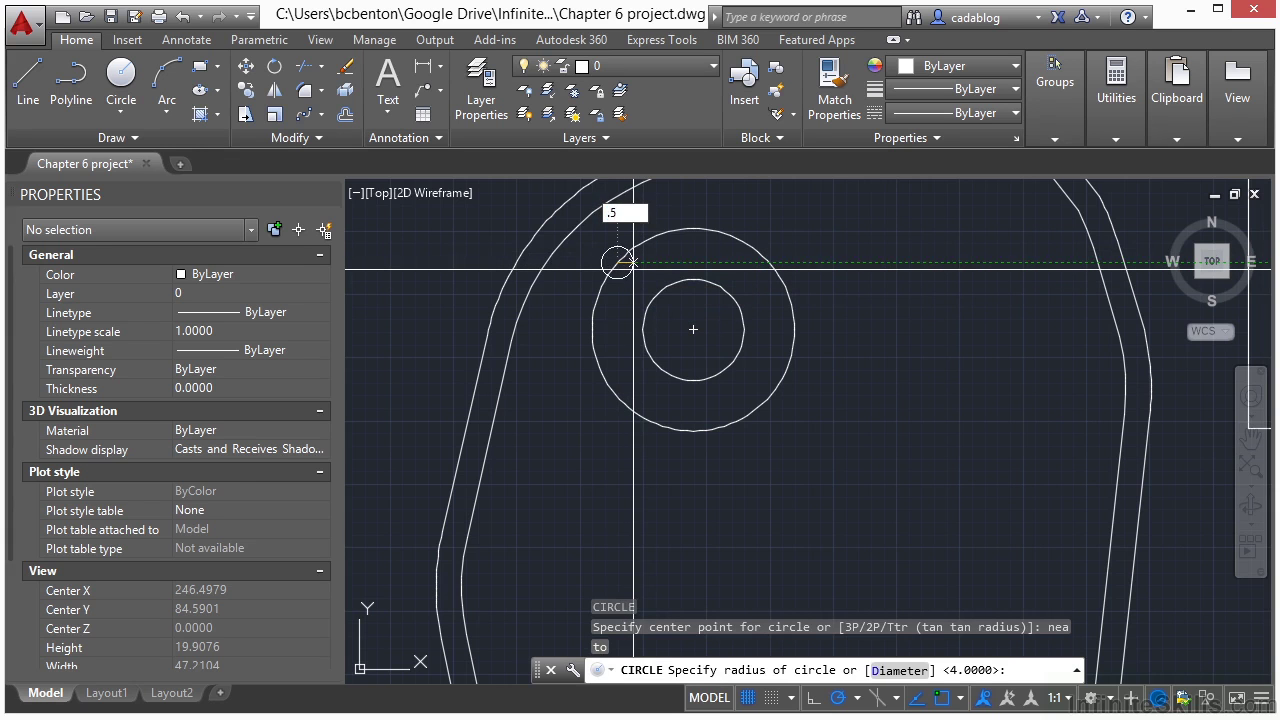
key("Return")
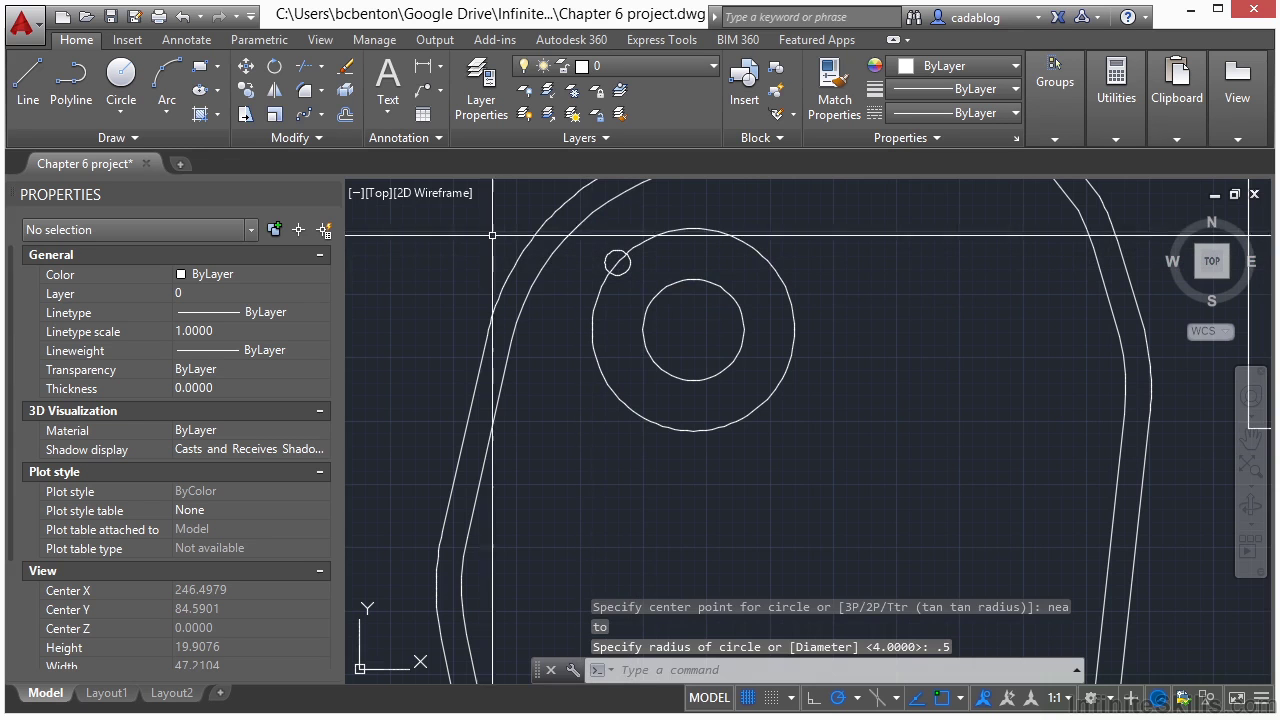
Step: Polar-array the small circle into 8 items around the bush circle's centre
left_click(321, 114)
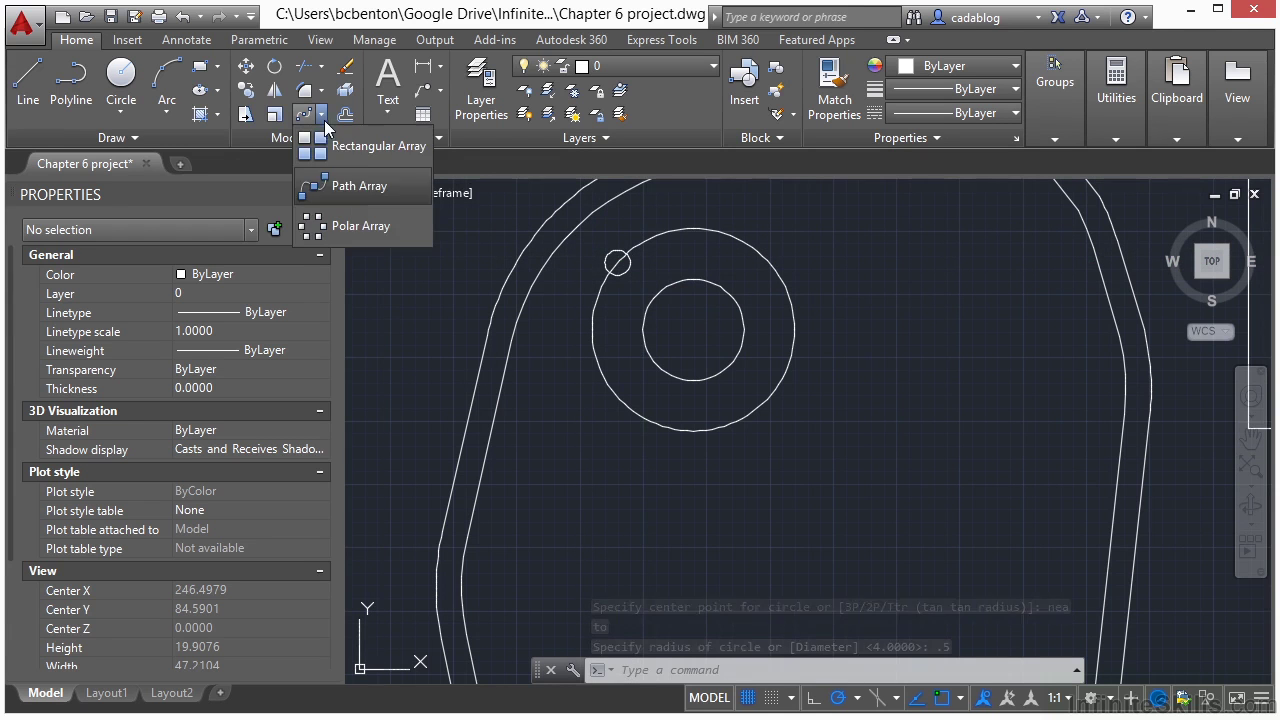
left_click(360, 226)
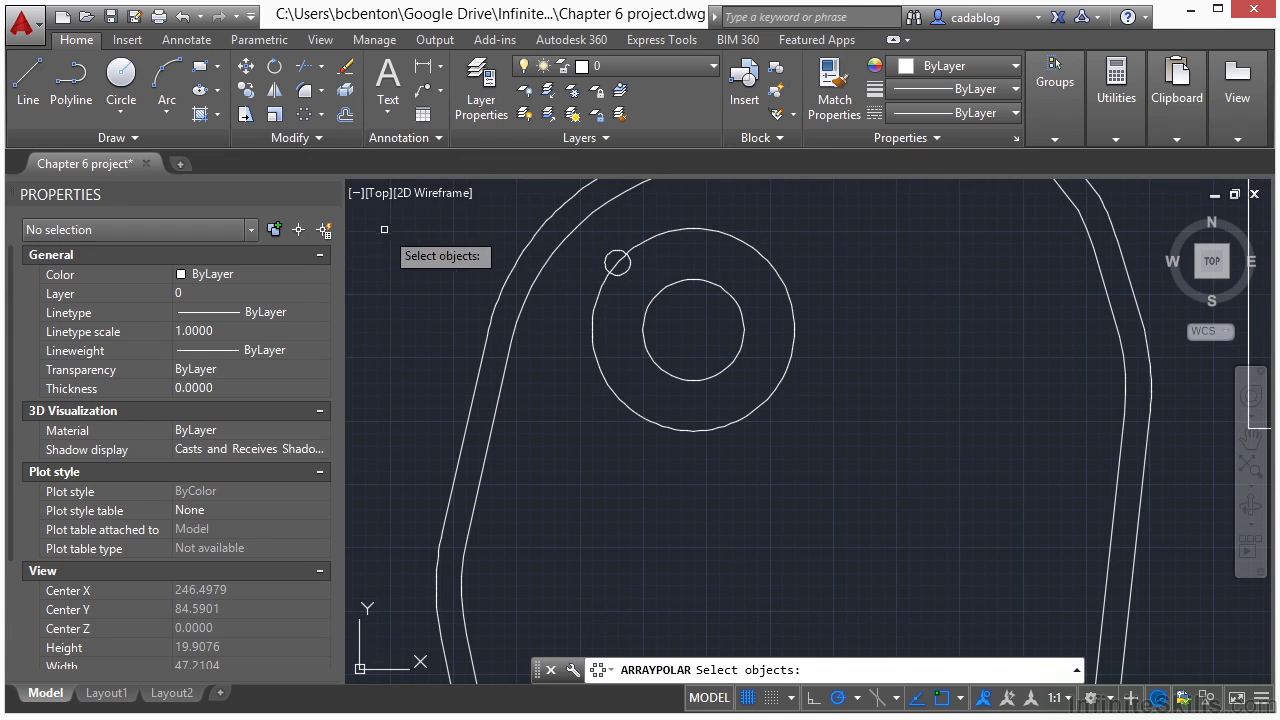
left_click(624, 266)
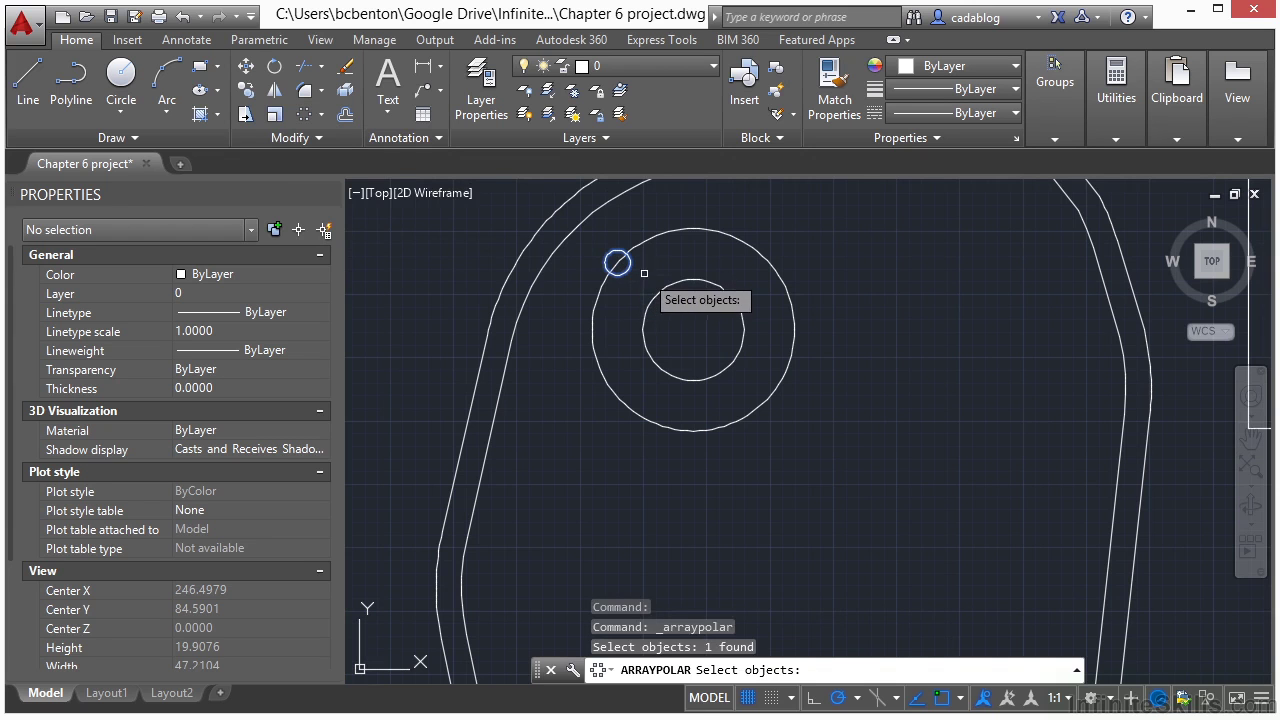
key("Return")
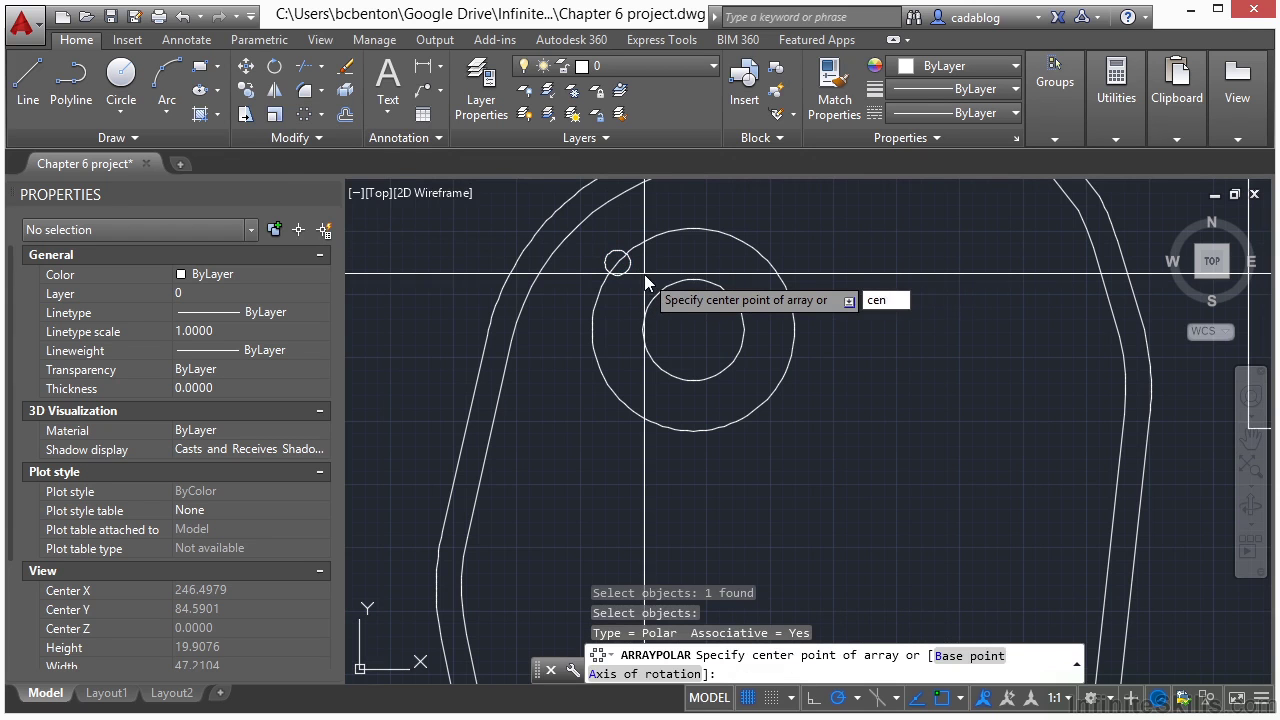
type("cen")
key("Return")
left_click(693, 273)
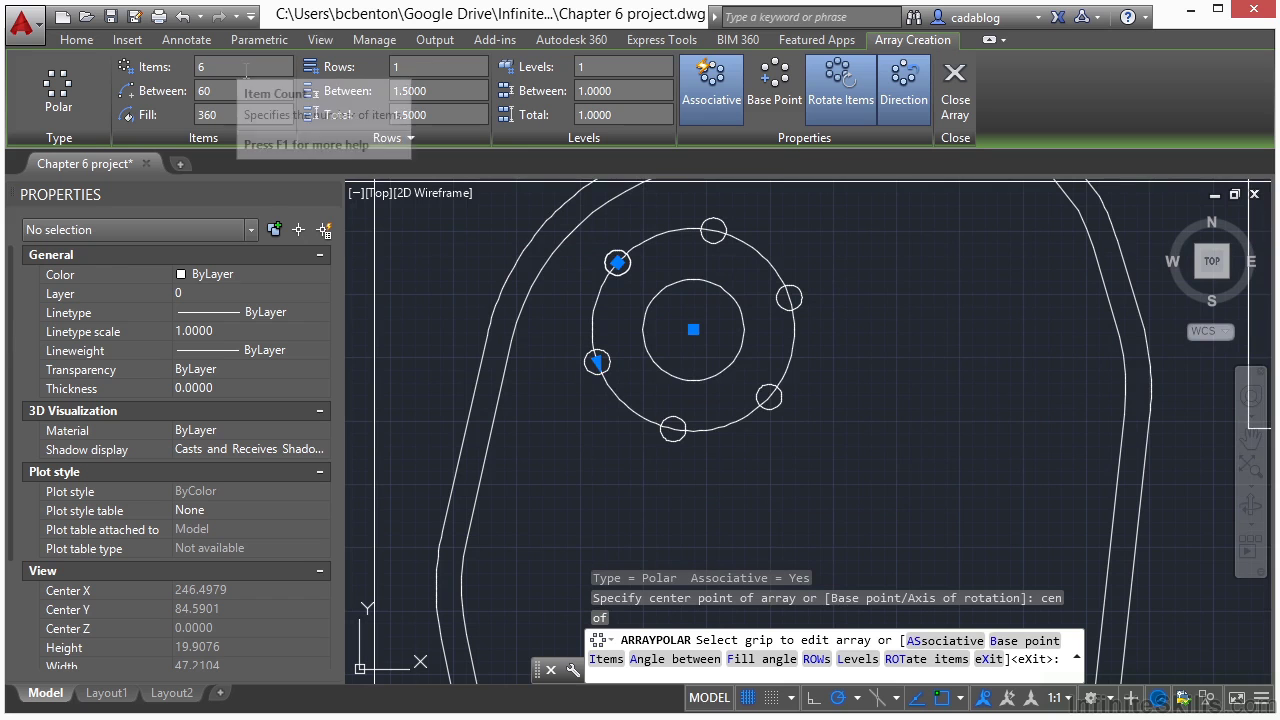
left_click(246, 67)
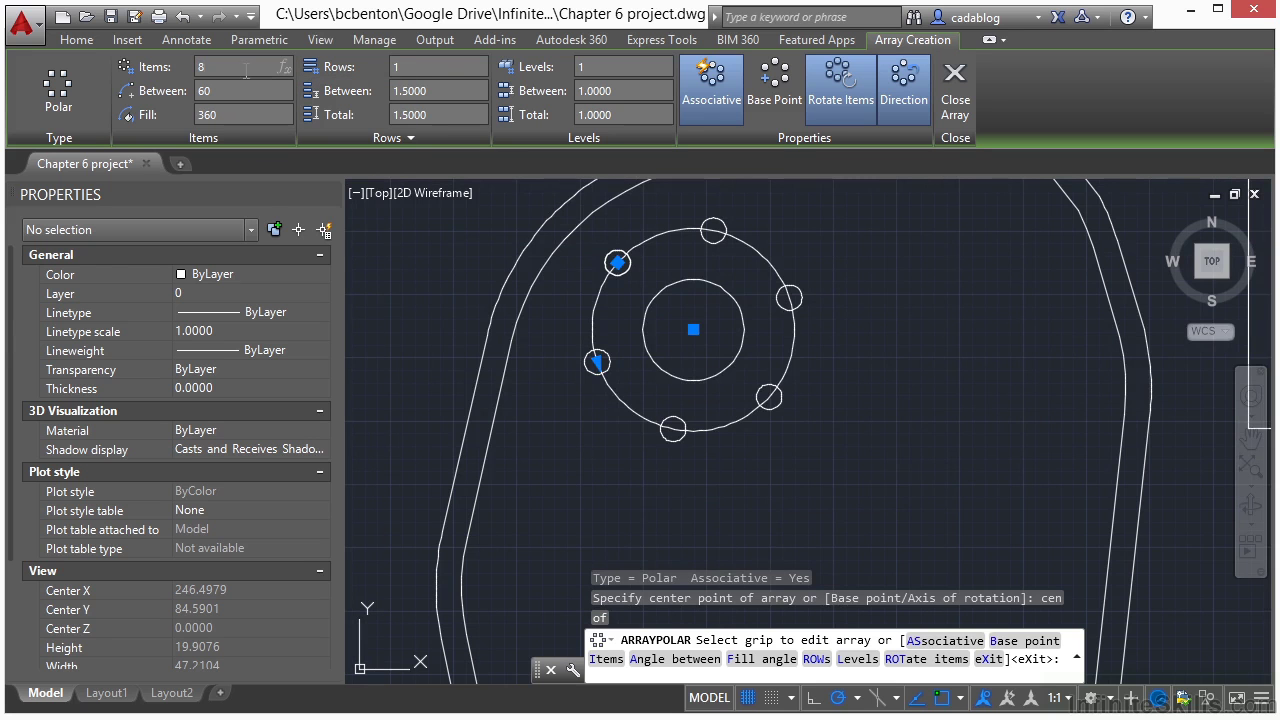
type("8")
key("Return")
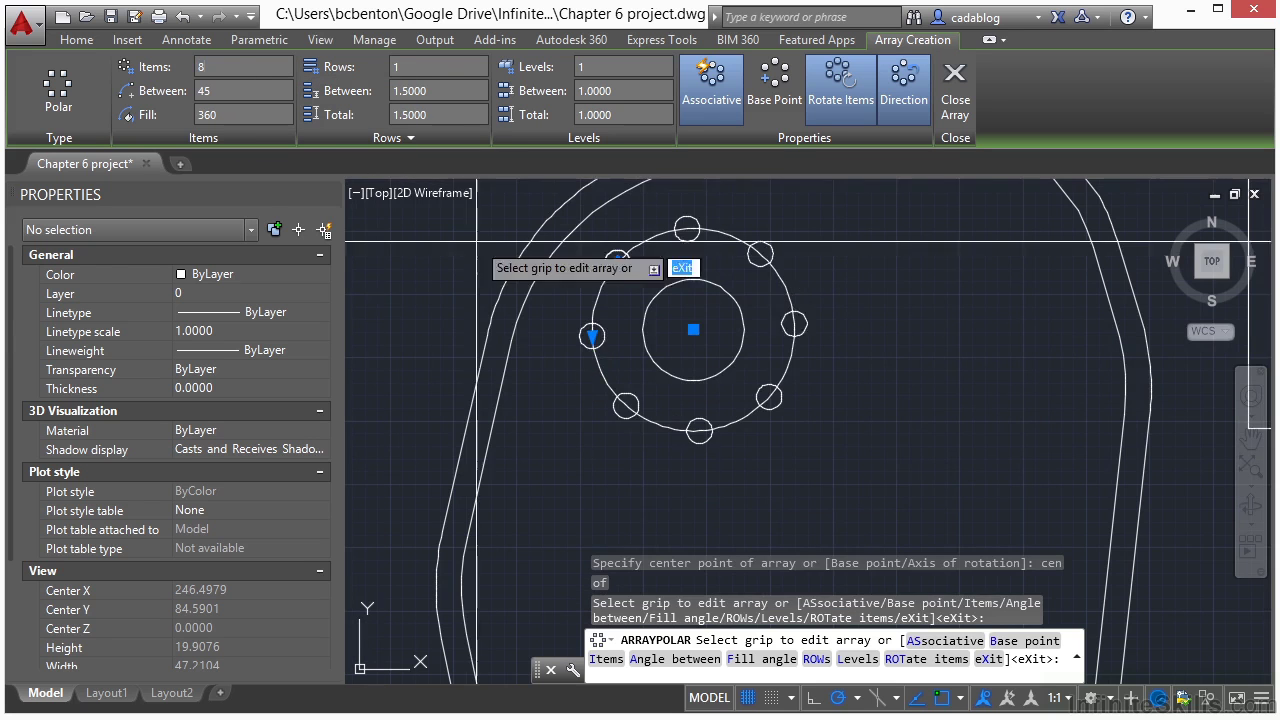
key("Return")
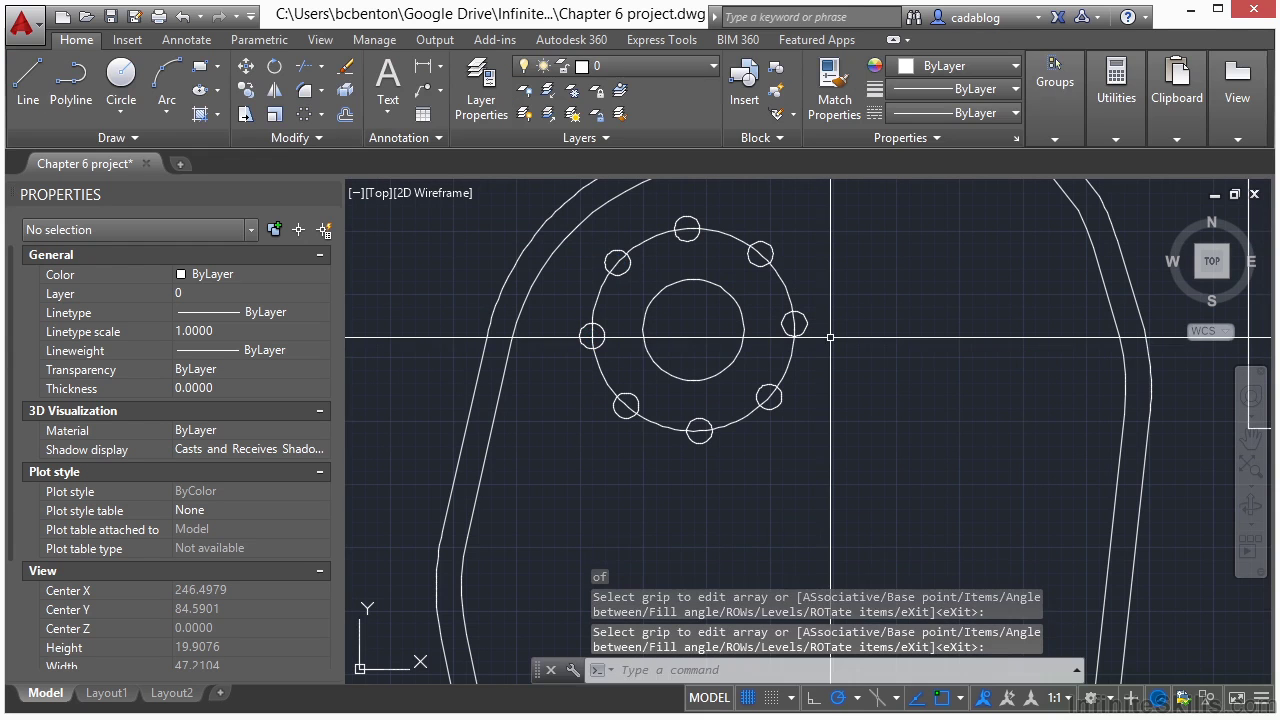
Step: Erase the large radius-4 guide circle
type("e")
key("Return")
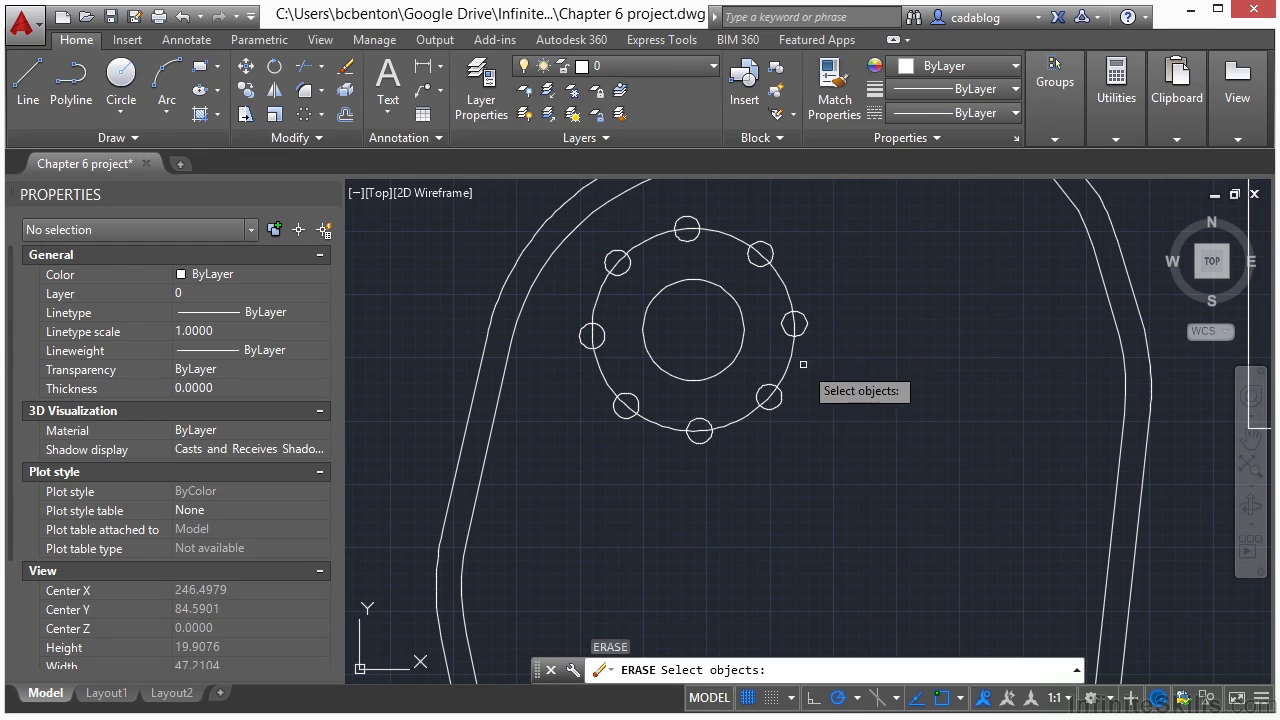
left_click(796, 358)
key("Return")
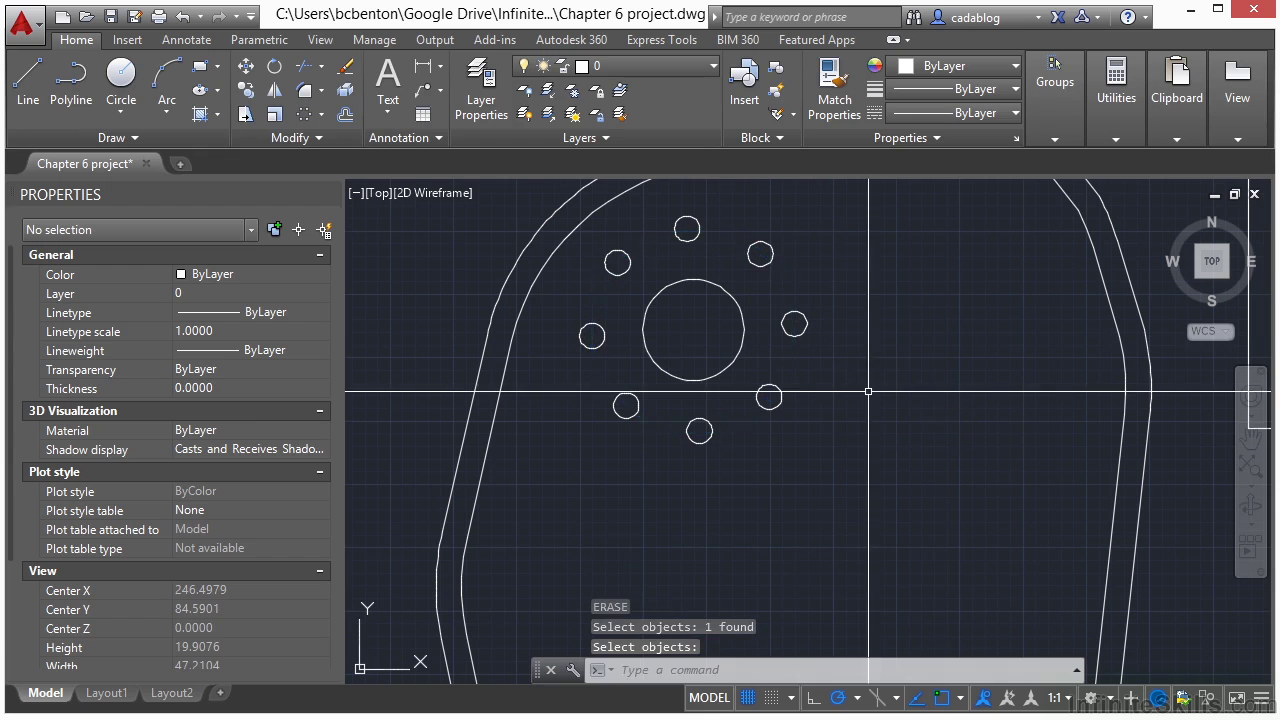
Step: Copy the bush's ring of small circles, using the big circle's centre as base point
scroll(843, 371, "down", 2)
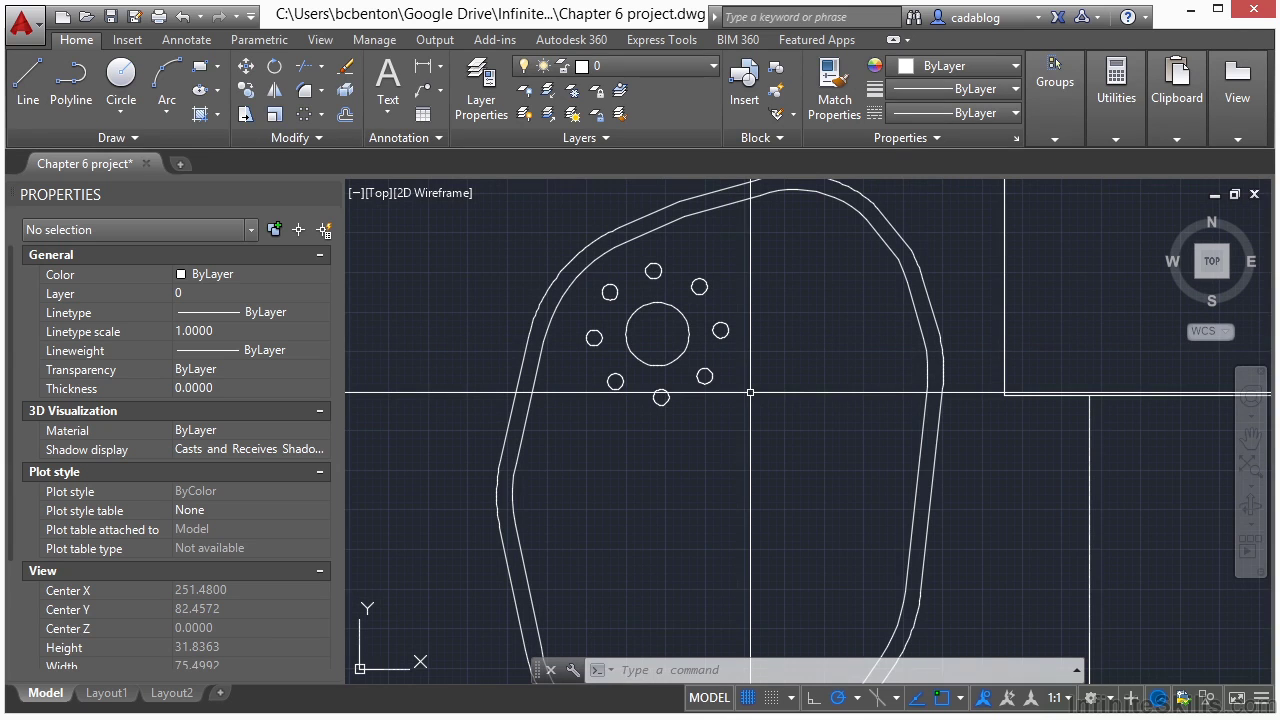
key("Return")
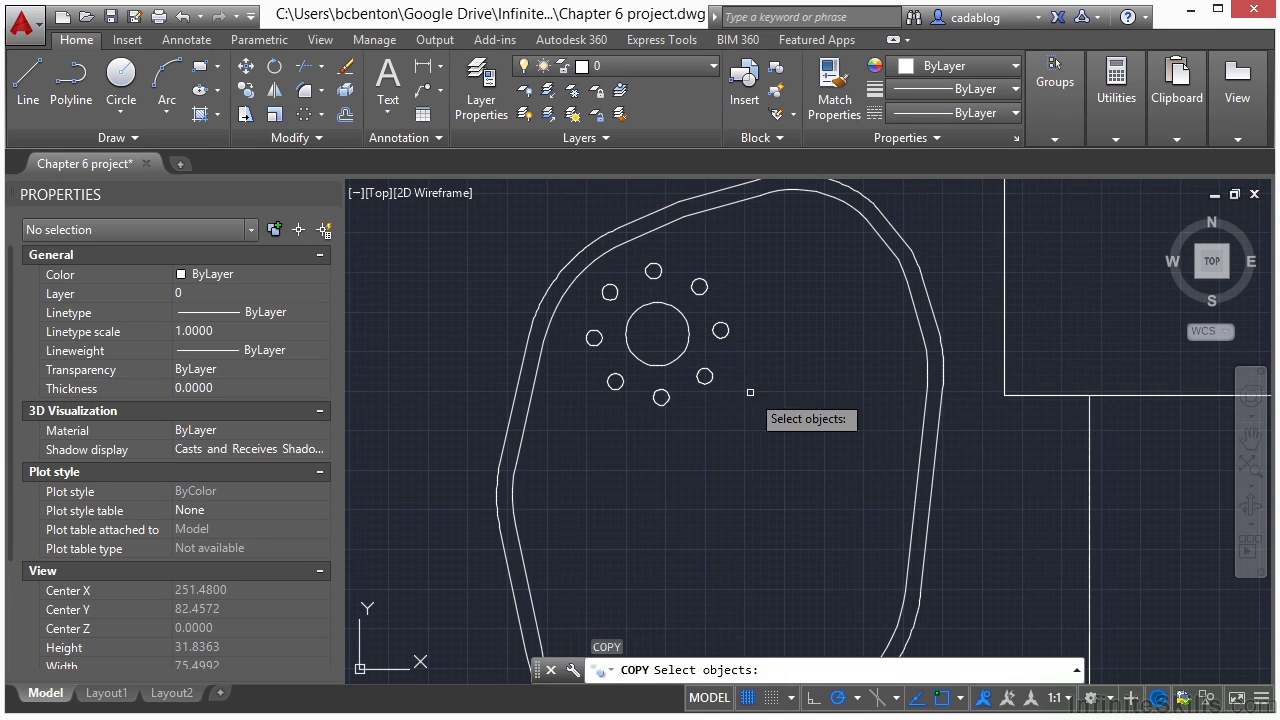
left_click(706, 377)
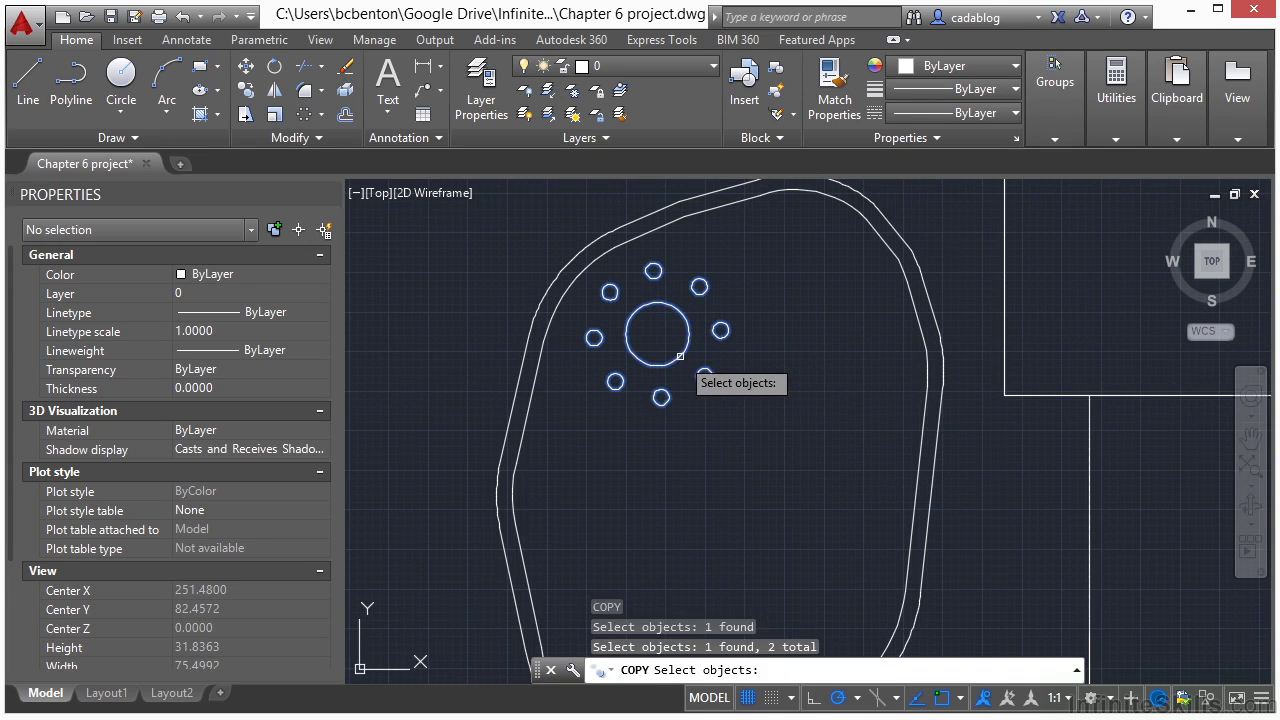
key("Return")
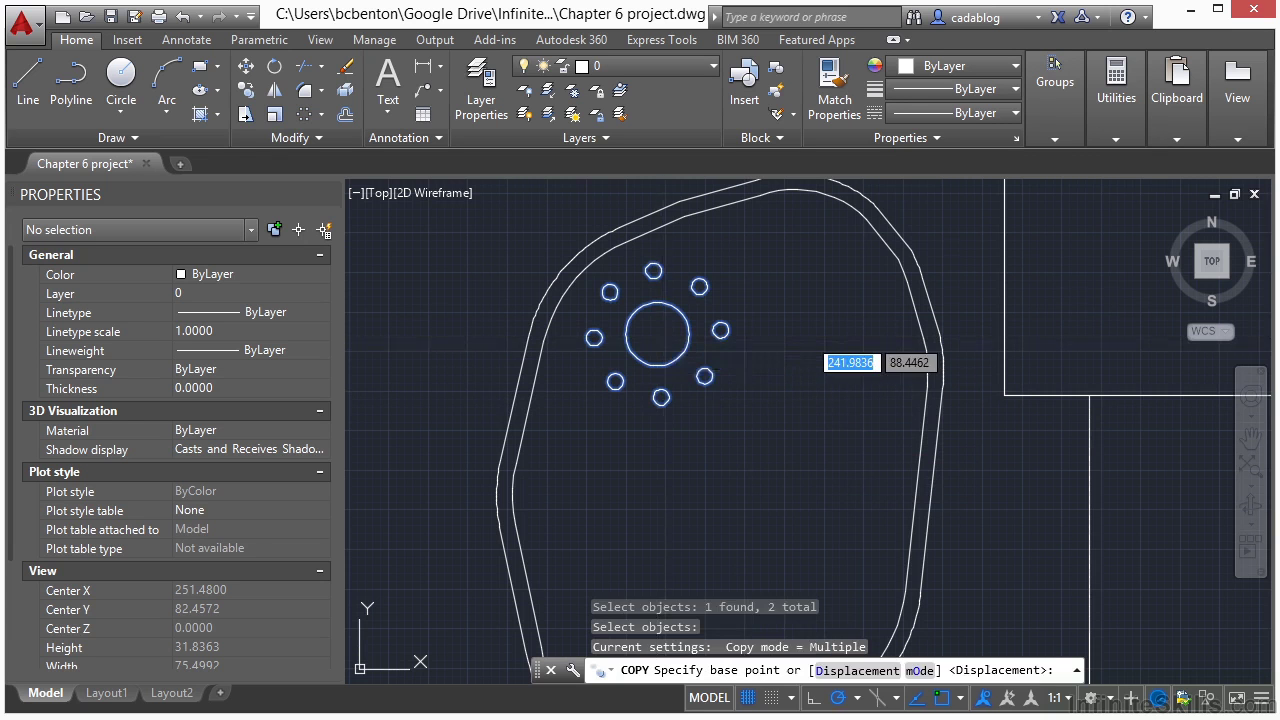
left_click(657, 334)
Step: Place copies of the bush cluster at upper, lower and bottom spots in the bed
scroll(657, 330, "down", 2)
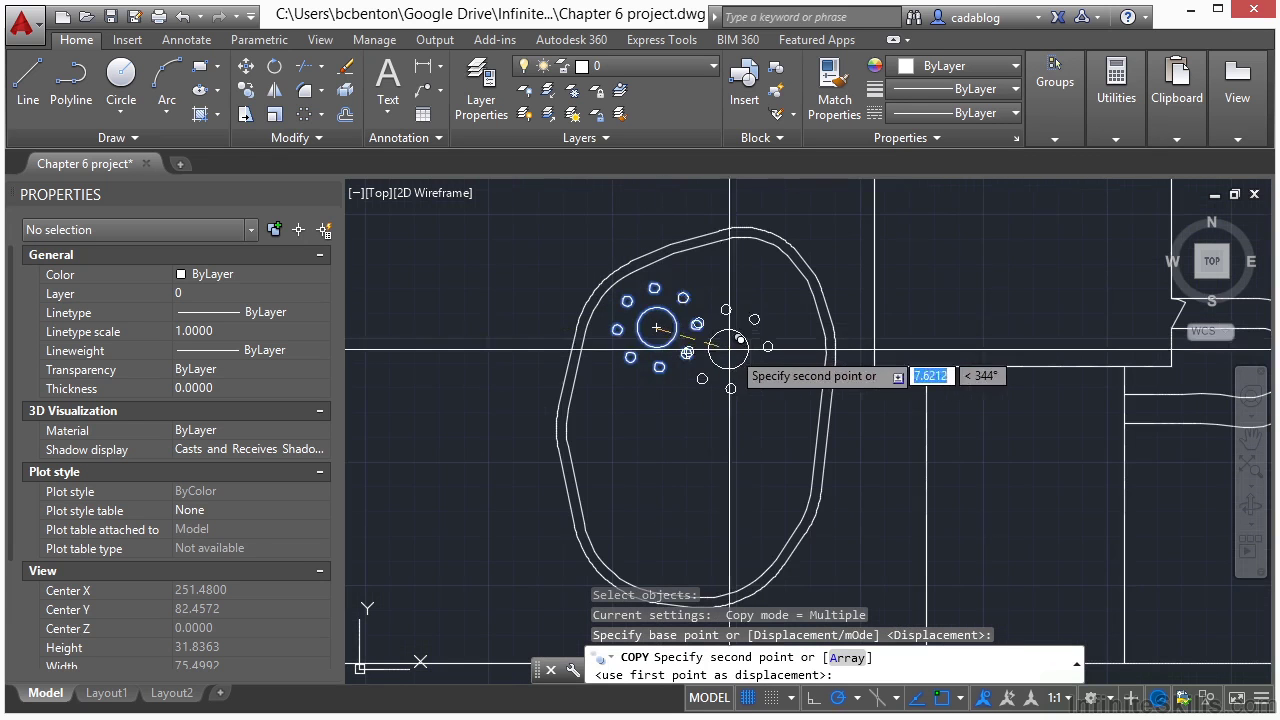
scroll(762, 320, "up", 2)
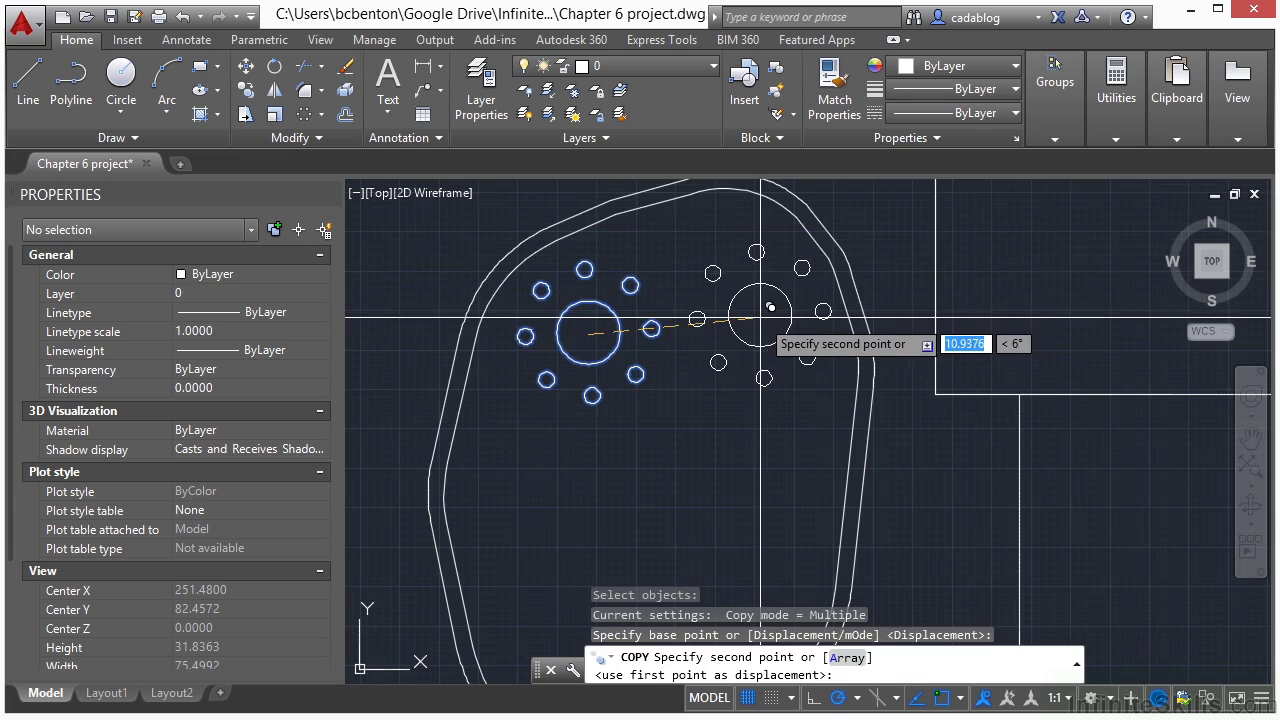
left_click(762, 318)
scroll(760, 317, "down", 3)
scroll(657, 378, "up", 3)
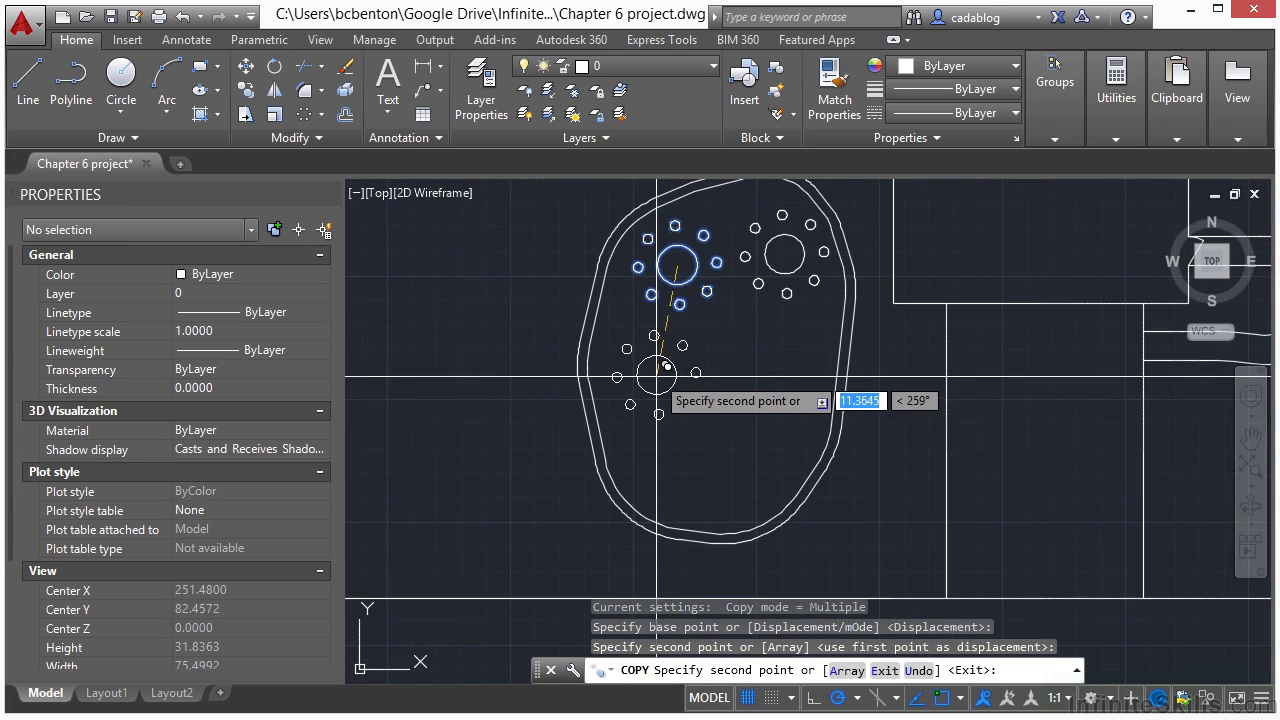
left_click(665, 367)
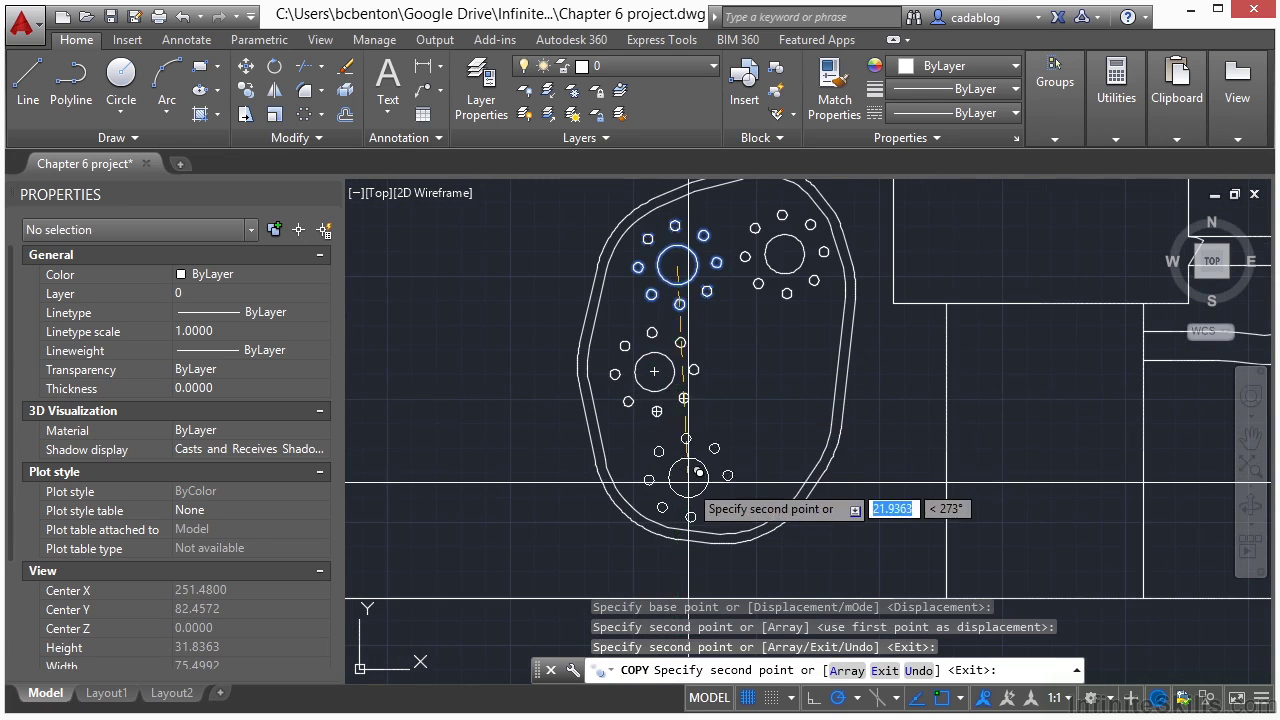
scroll(688, 483, "up", 2)
left_click(688, 468)
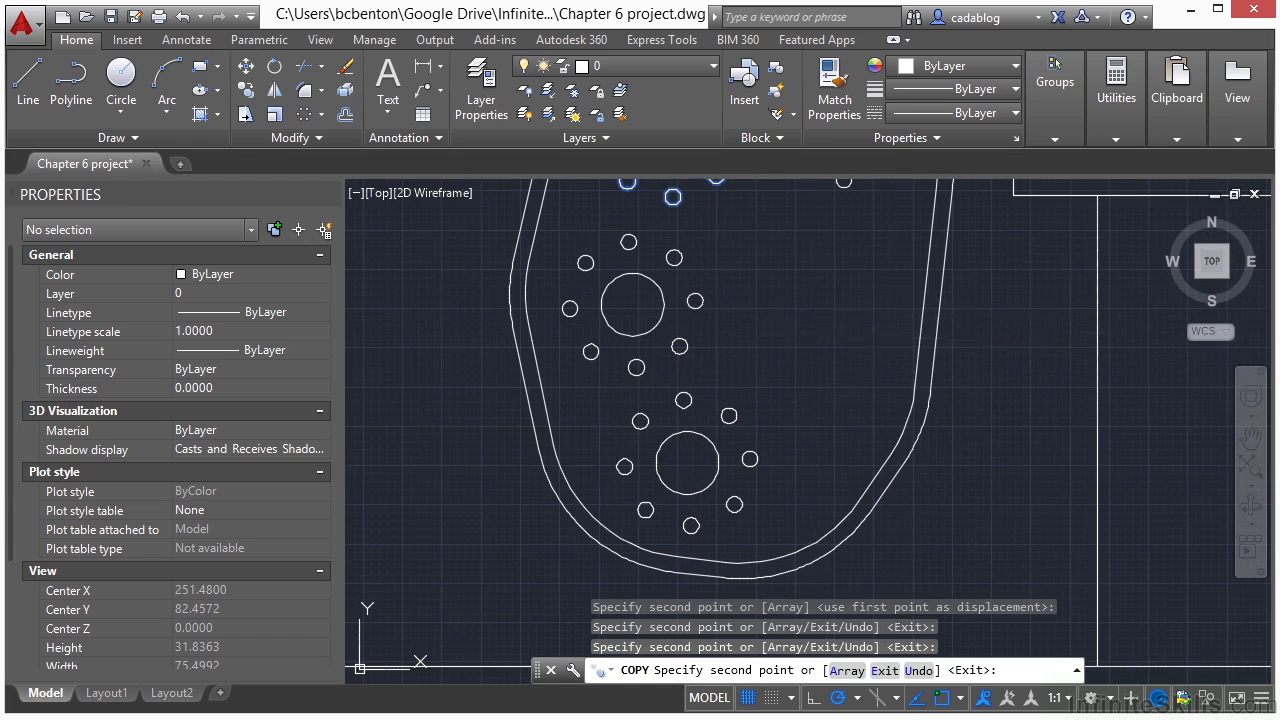
key("Return")
scroll(597, 320, "down", 4)
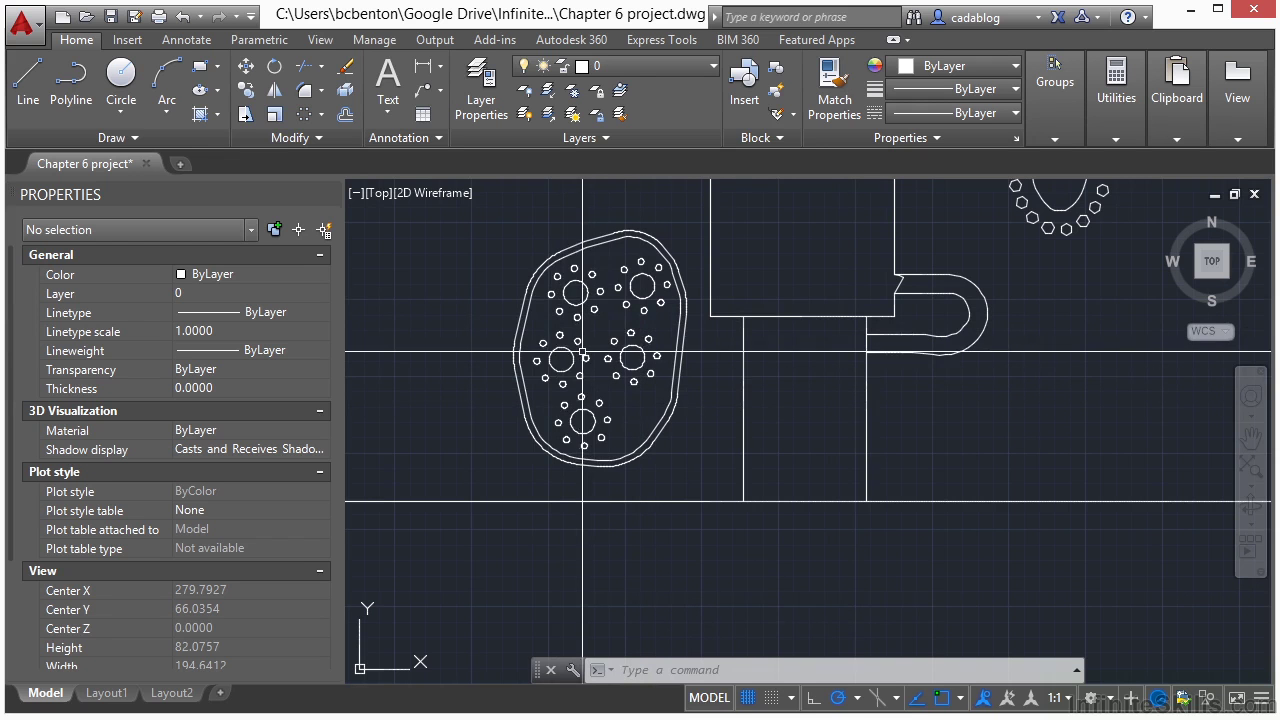
Step: Trim with TR, using the pad lines as cutting edges to cut the crossing line ends at the path opening
scroll(583, 352, "down", 2)
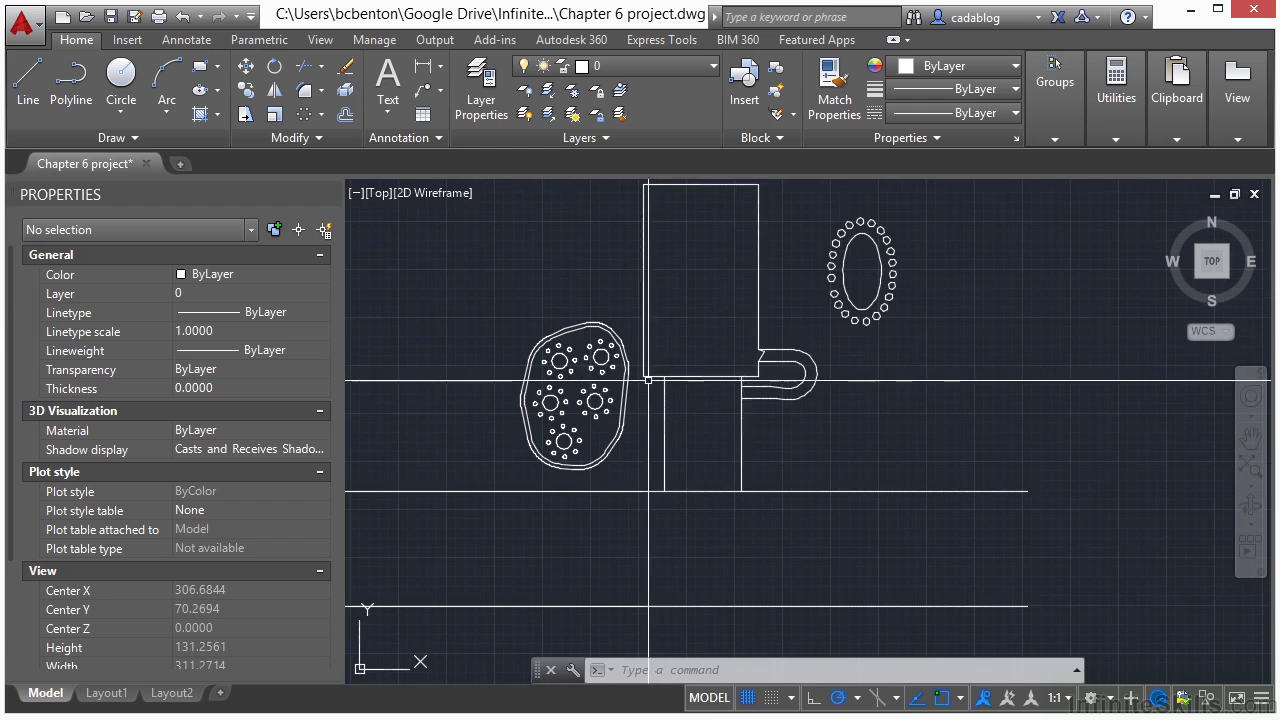
scroll(737, 402, "up", 4)
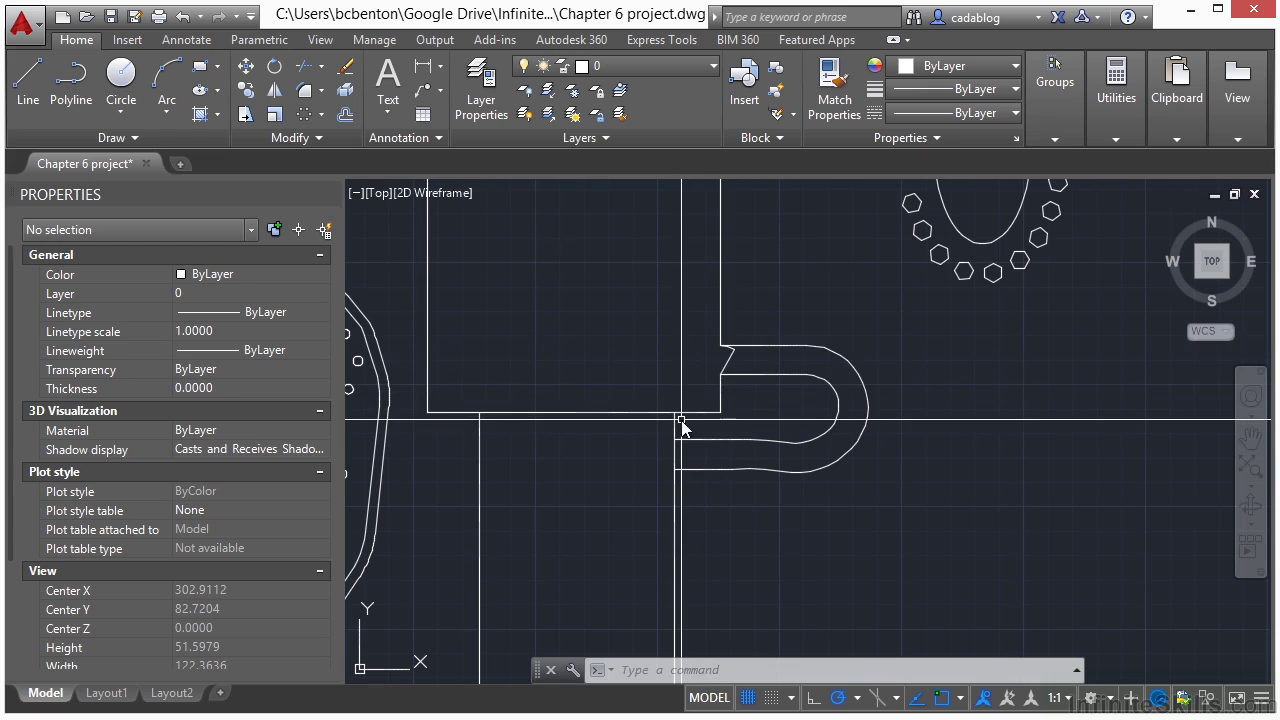
type("tr")
key("Return")
scroll(680, 418, "up", 4)
left_click(683, 406)
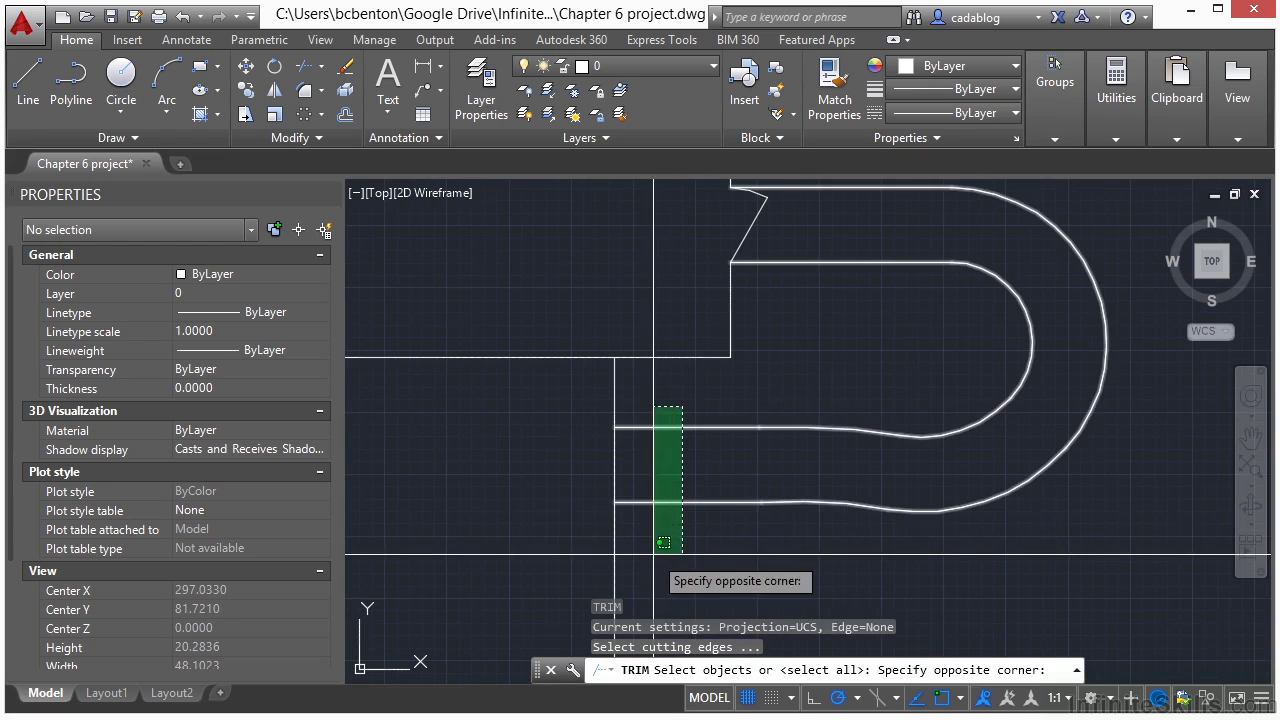
left_click(664, 543)
key("Return")
left_click(510, 592)
left_click(578, 477)
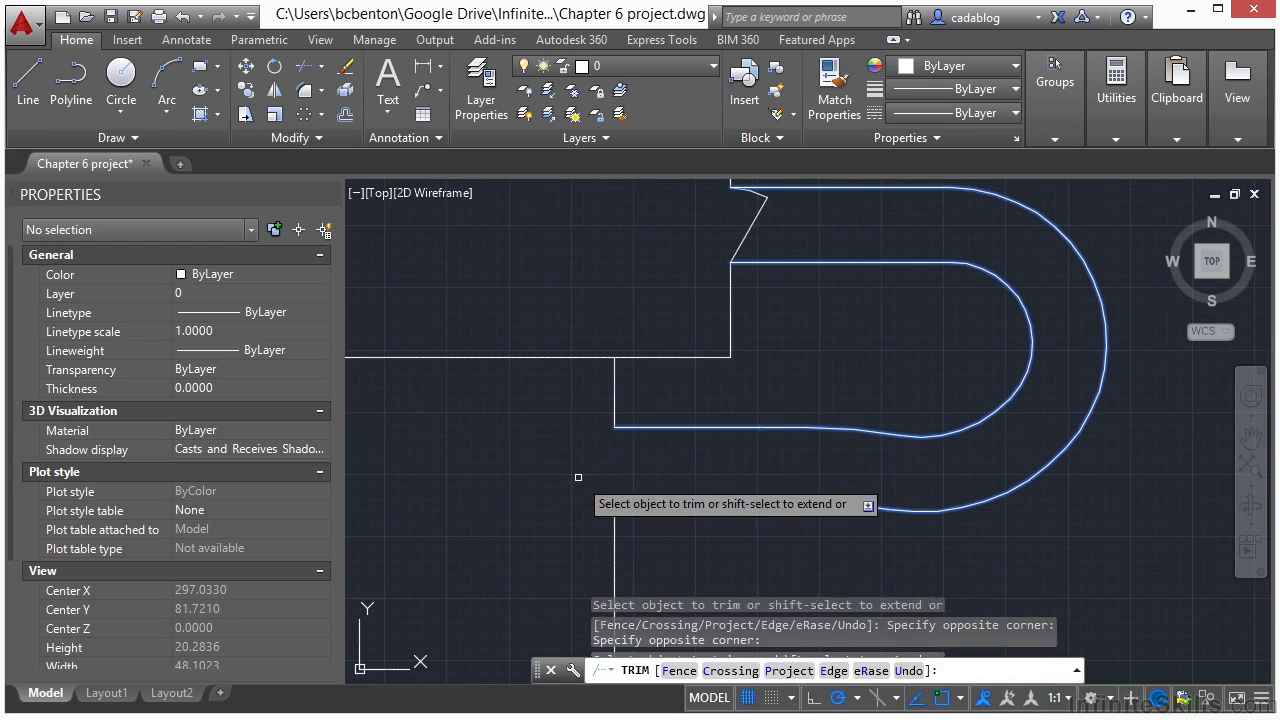
scroll(691, 480, "down", 2)
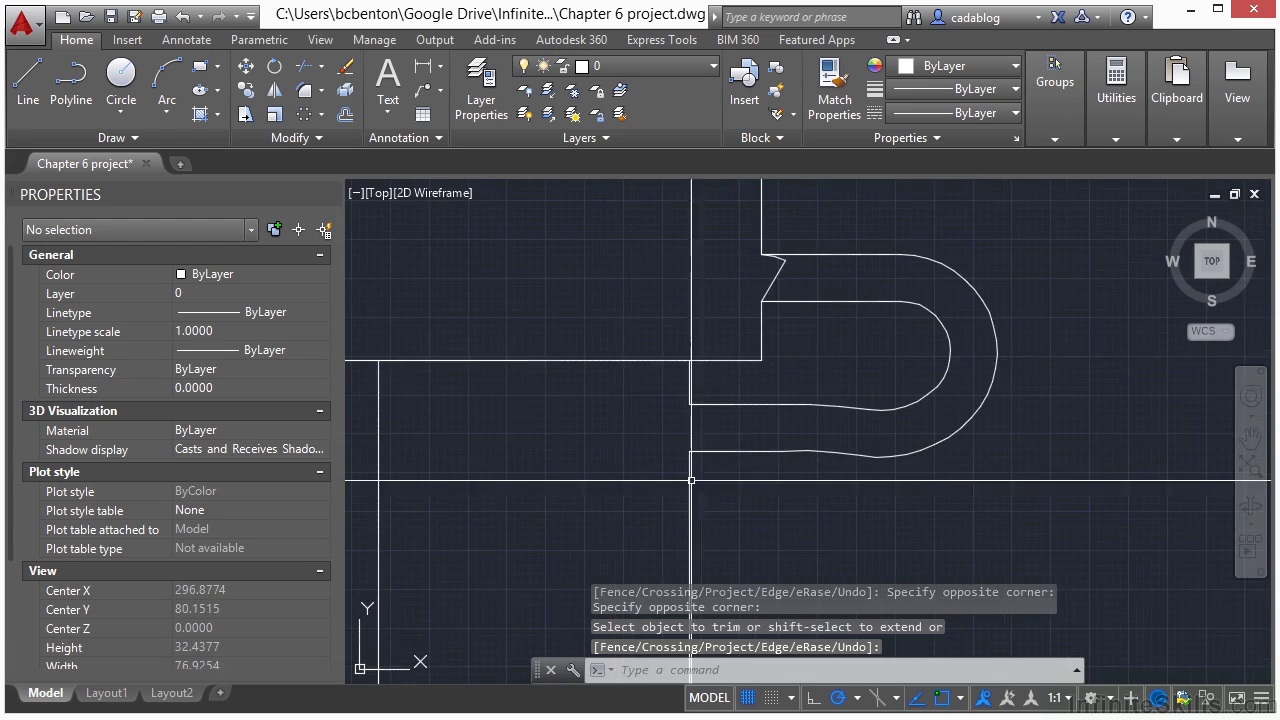
scroll(691, 480, "down", 4)
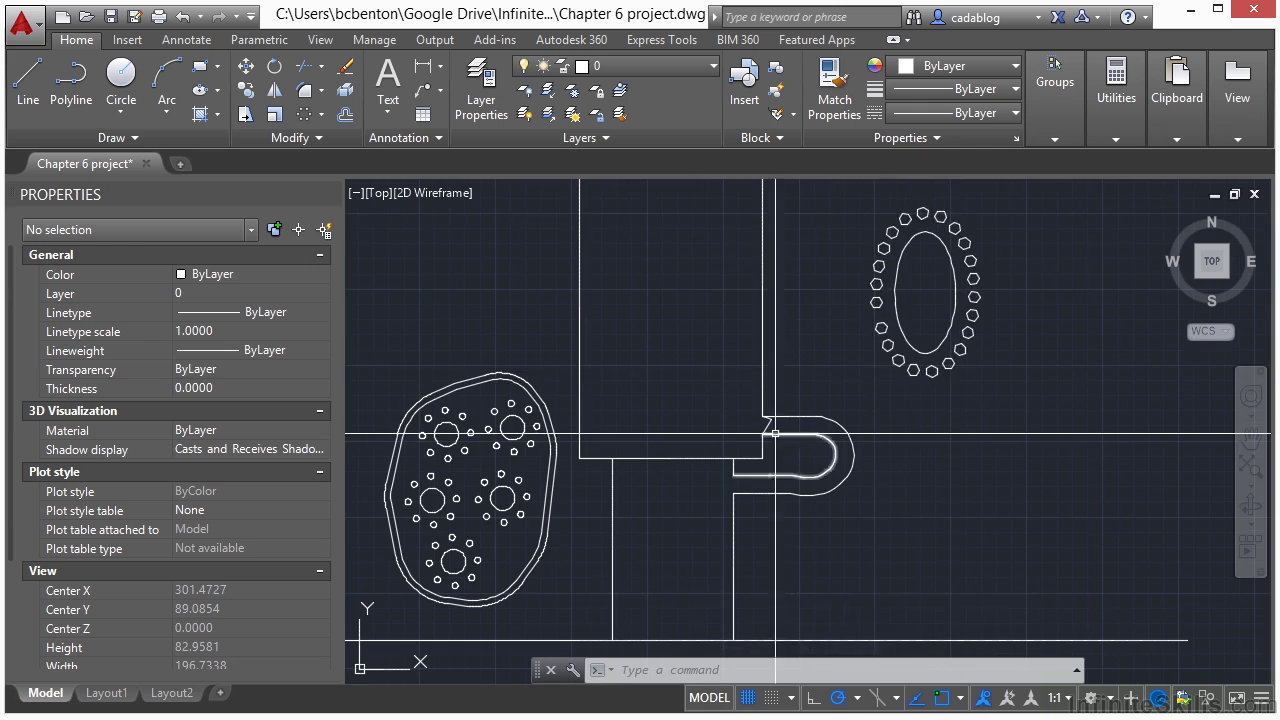
scroll(711, 340, "down", 5)
scroll(620, 343, "down", 5)
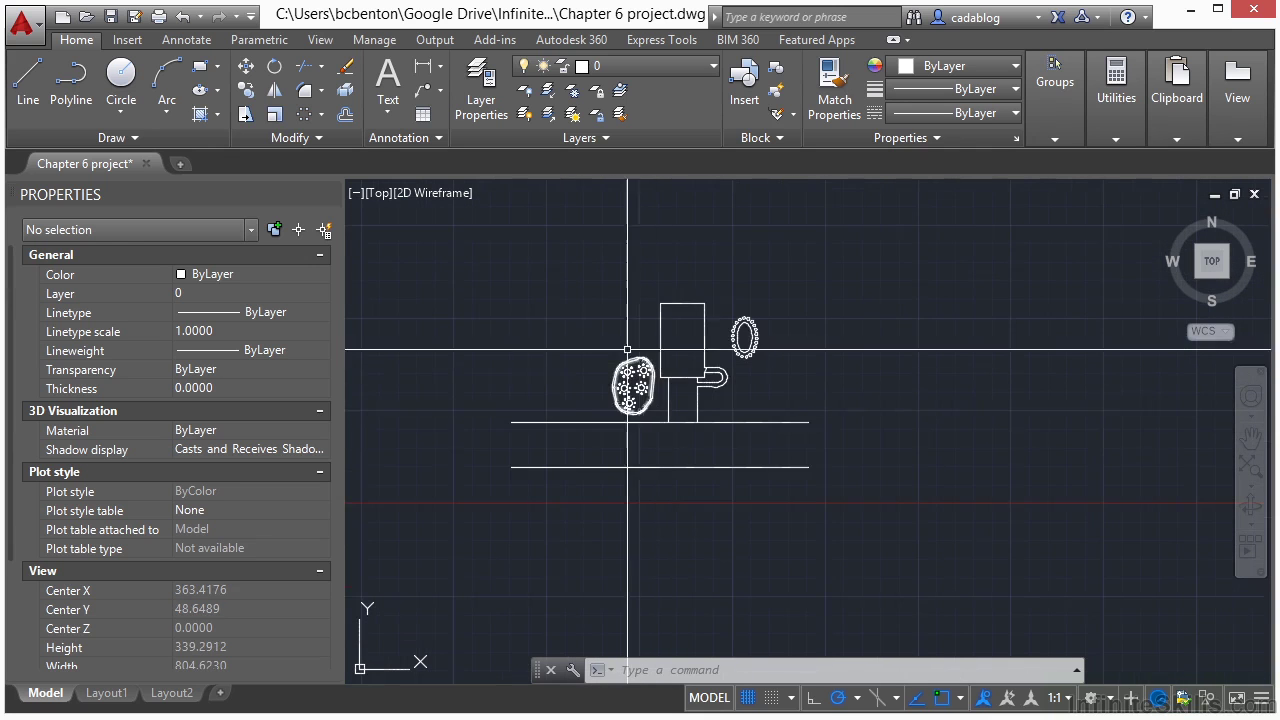
scroll(566, 317, "up", 5)
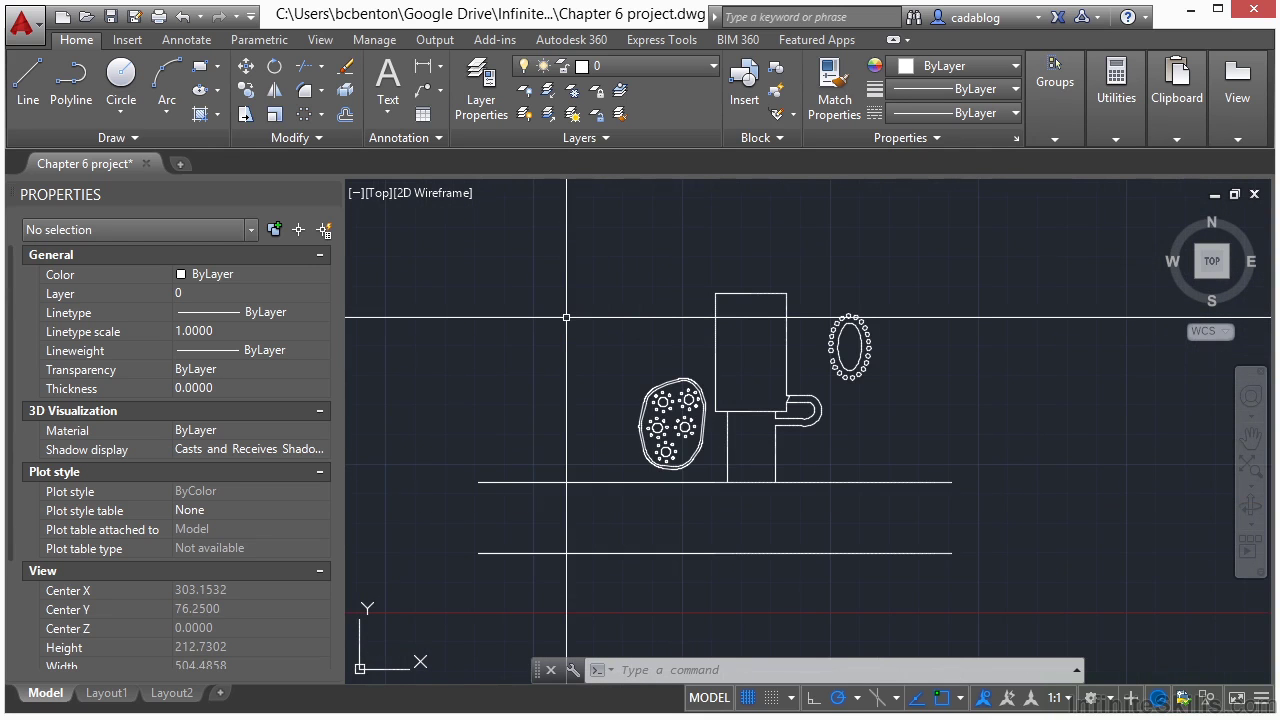